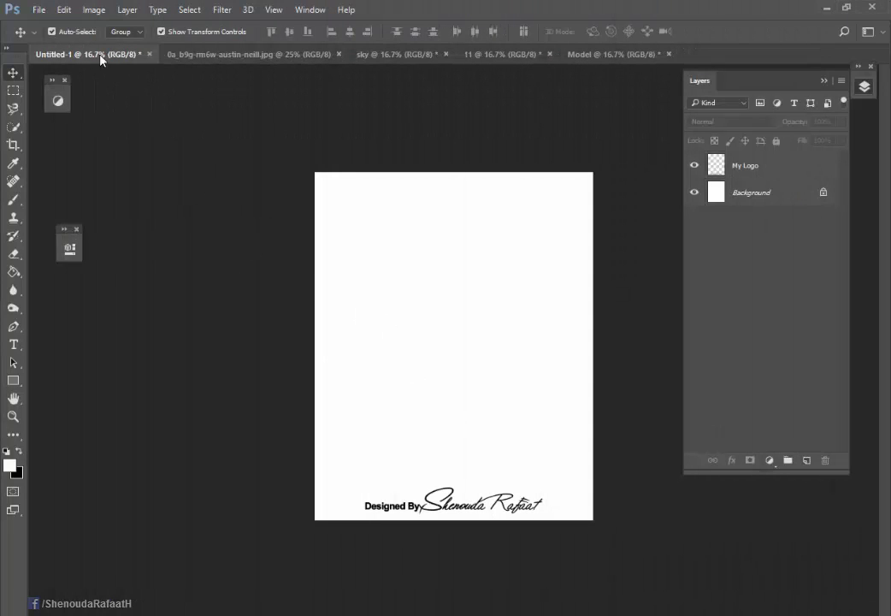
Check the My Logo signature layer by toggling its visibility, then reselect it
left_click(694, 166)
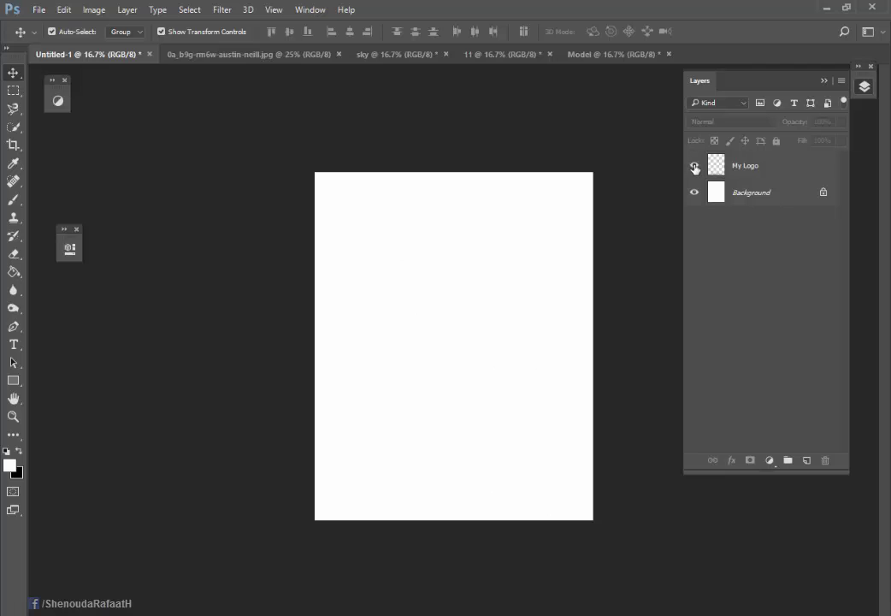
left_click(694, 166)
left_click(695, 166)
left_click(695, 166)
left_click(745, 171)
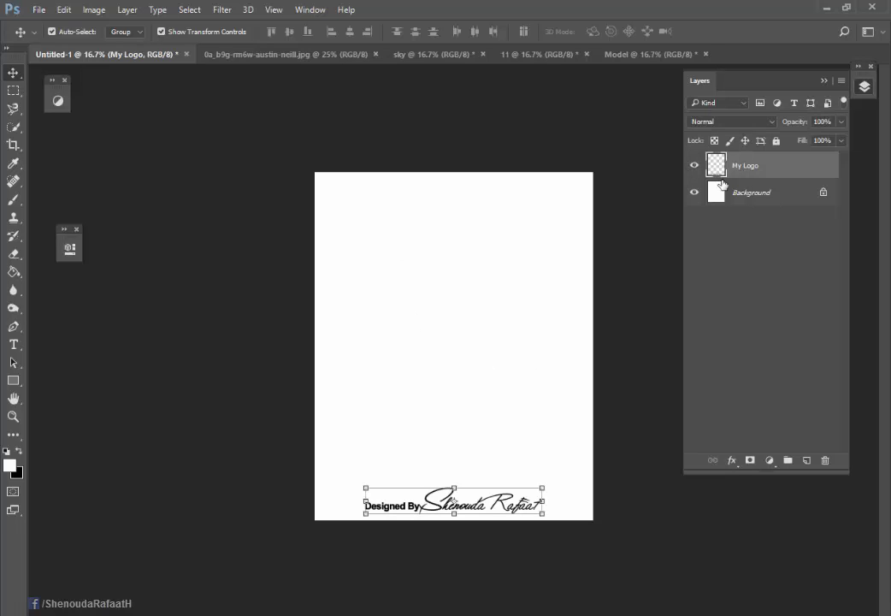
left_click(732, 191)
left_click(732, 166)
Bring the rocky beach photo into the poster, scaled to the poster's width near the bottom
left_click(227, 55)
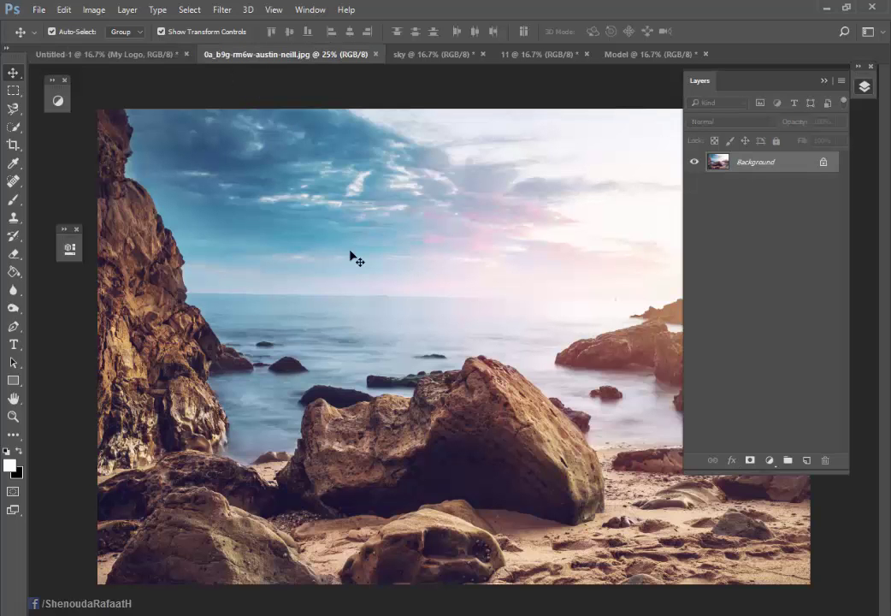
mouse_move(423, 417)
left_mouse_down()
mouse_move(128, 58)
mouse_move(368, 282)
left_mouse_up()
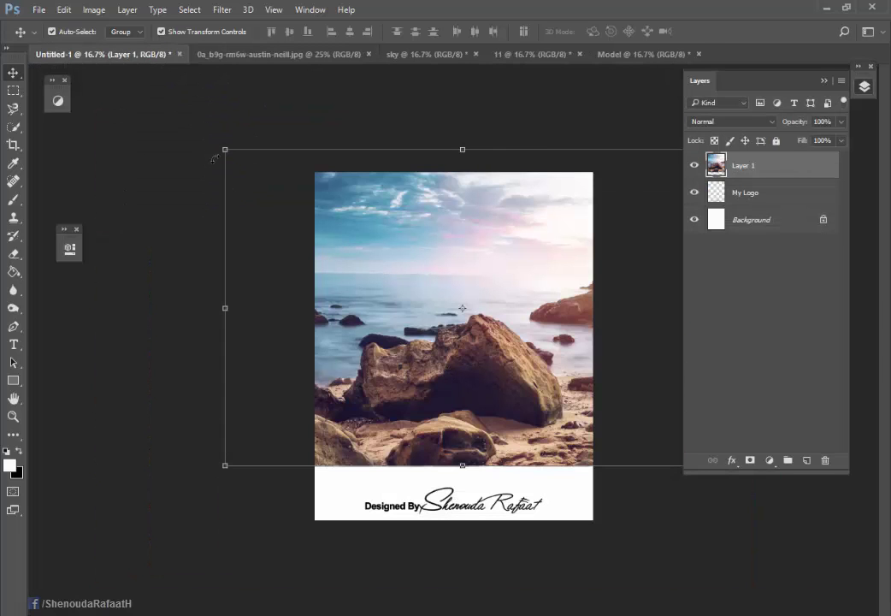
left_click_drag(215, 157, 301, 201)
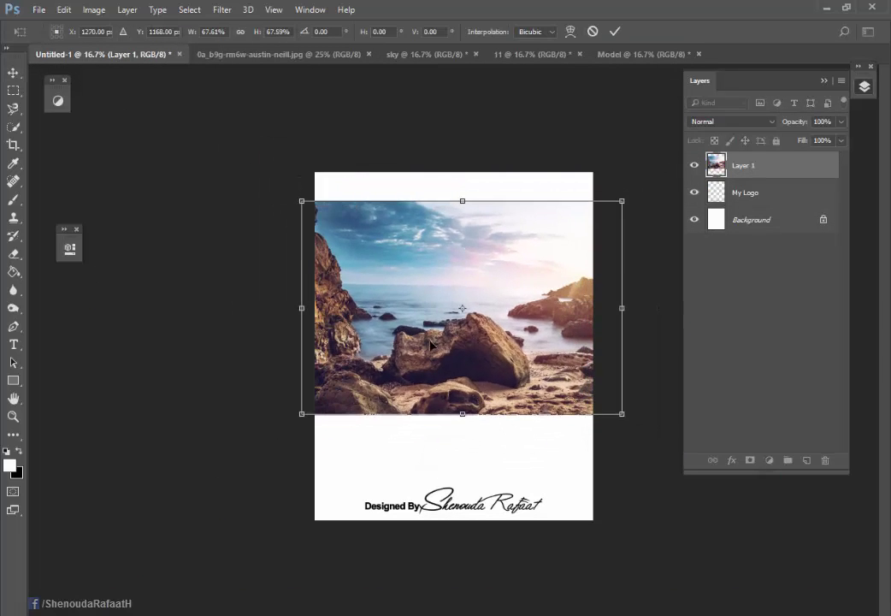
left_click_drag(430, 344, 483, 472)
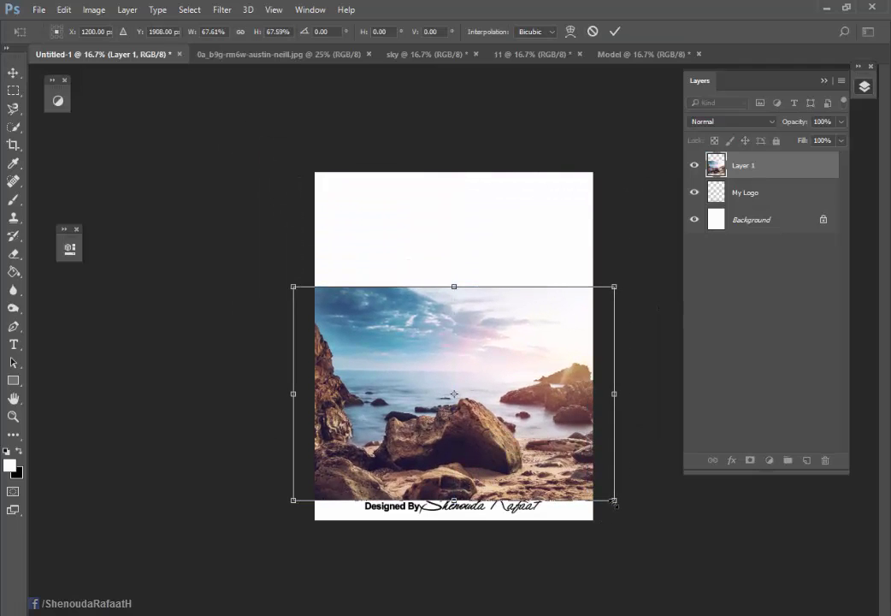
left_click_drag(614, 502, 592, 484)
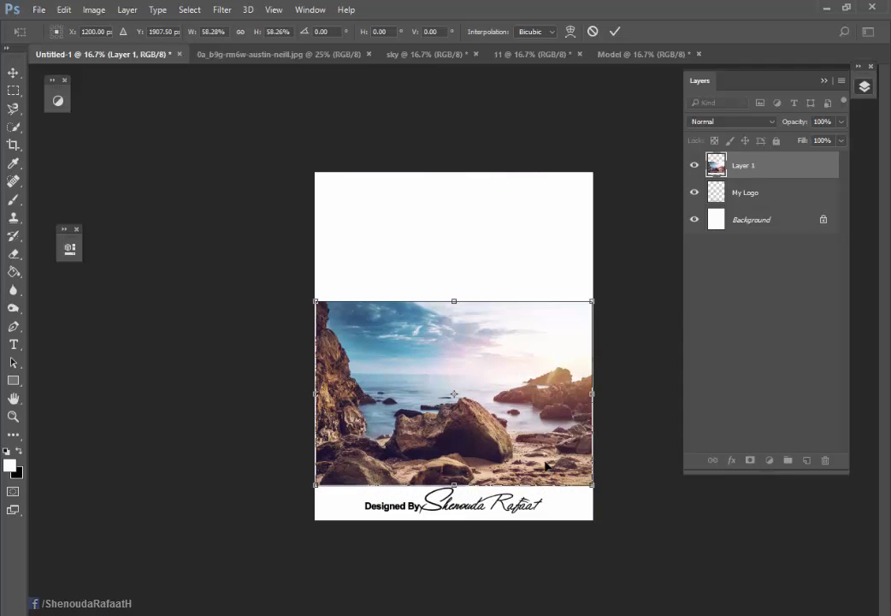
left_click_drag(546, 465, 547, 468)
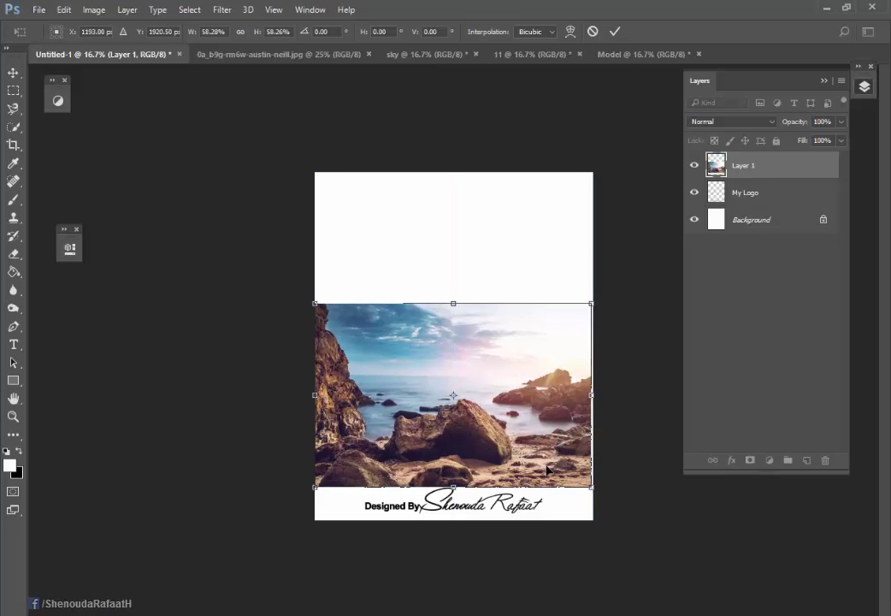
key("Return")
Set the beach photo at the poster bottom under My Logo and close the beach file
left_click(592, 490)
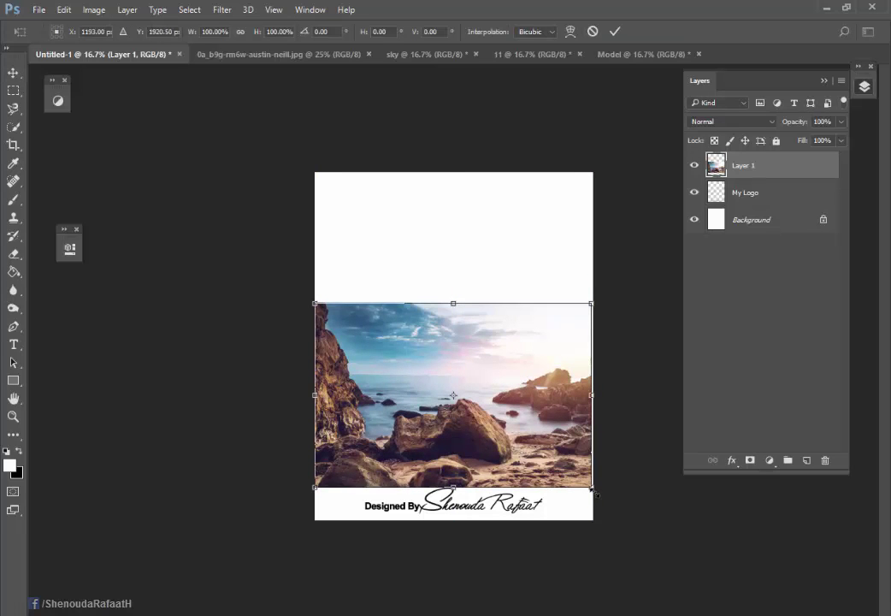
key("Return")
left_click_drag(551, 470, 544, 493)
left_click_drag(737, 167, 733, 193)
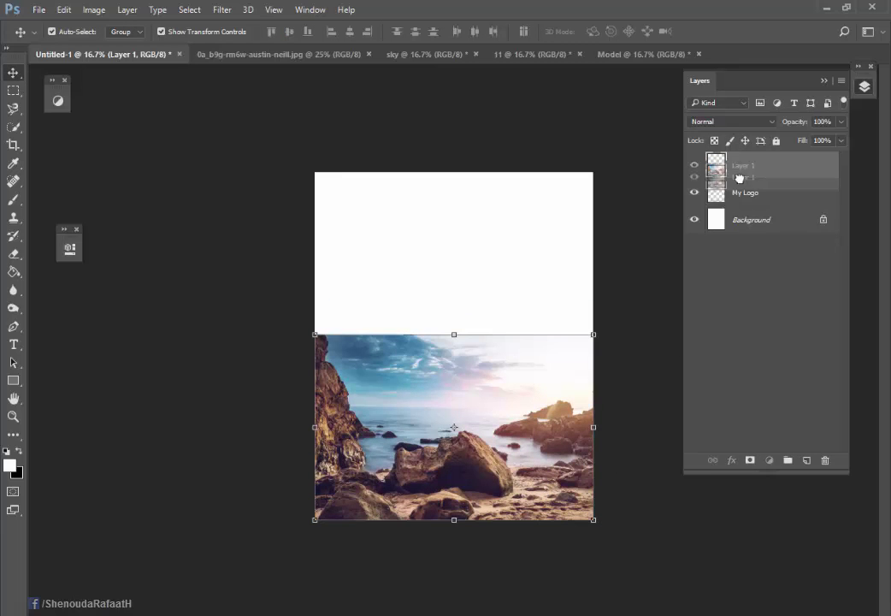
left_click(274, 54)
left_click(371, 54)
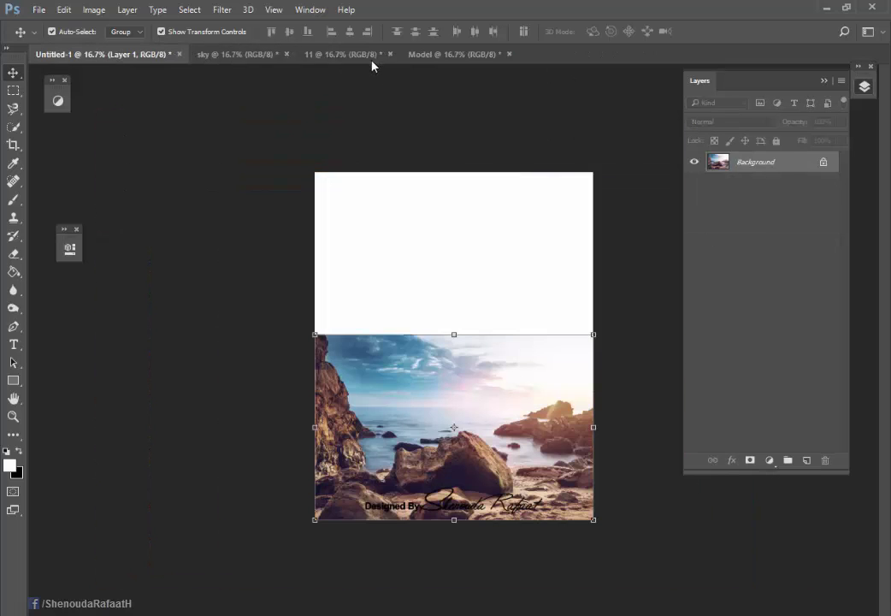
Place the sky photo as Layer 2 beneath the beach layer, shifted up to fill the top
left_click(256, 54)
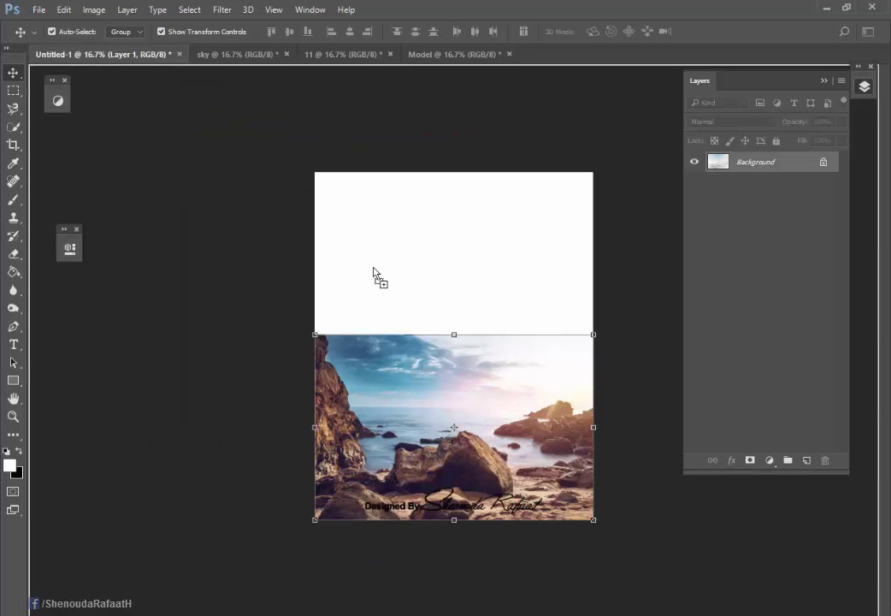
left_click_drag(103, 59, 378, 278)
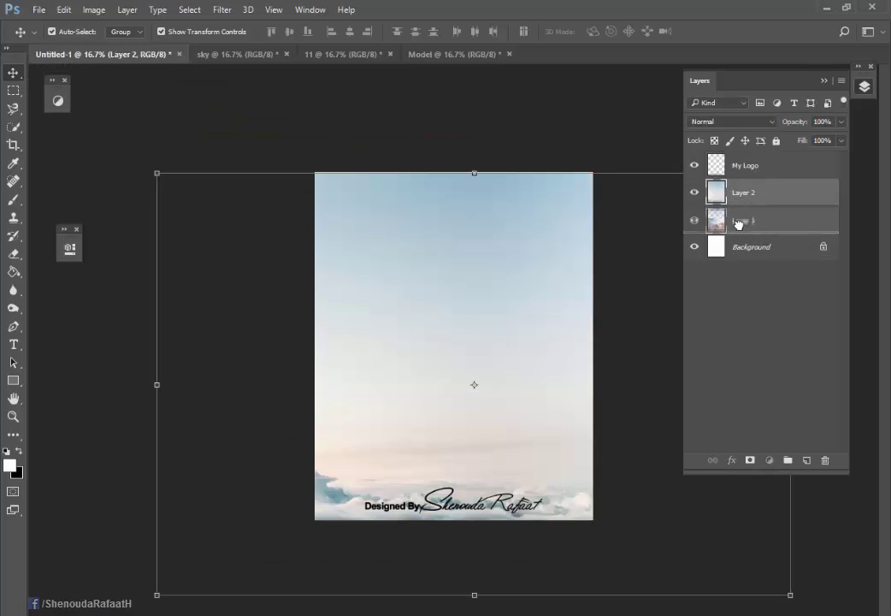
left_click_drag(738, 199, 742, 229)
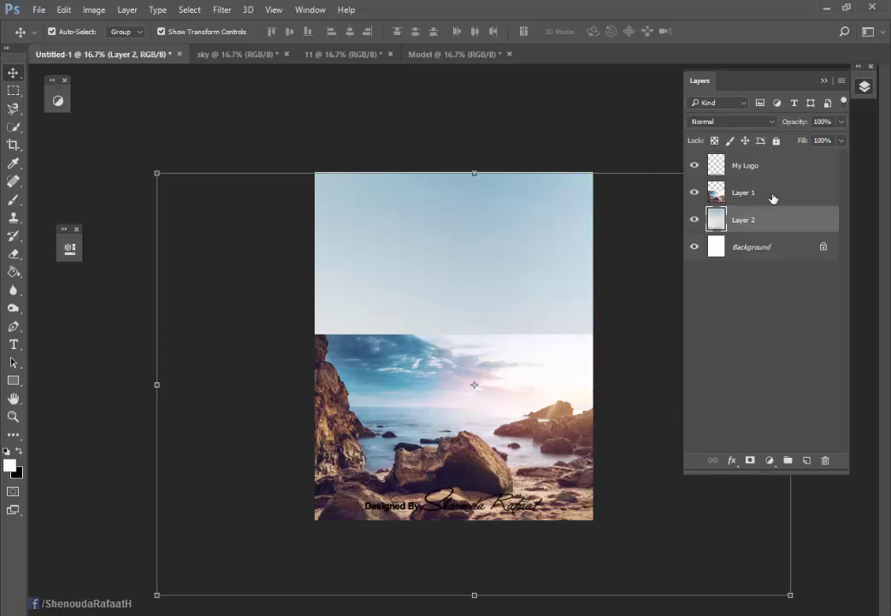
left_click(695, 192)
left_click_drag(498, 249, 492, 229)
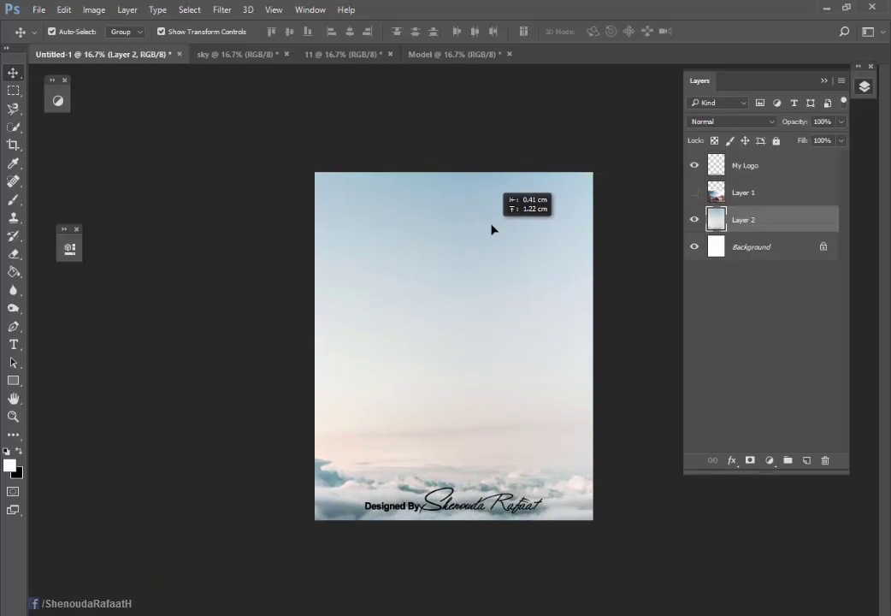
left_click(694, 192)
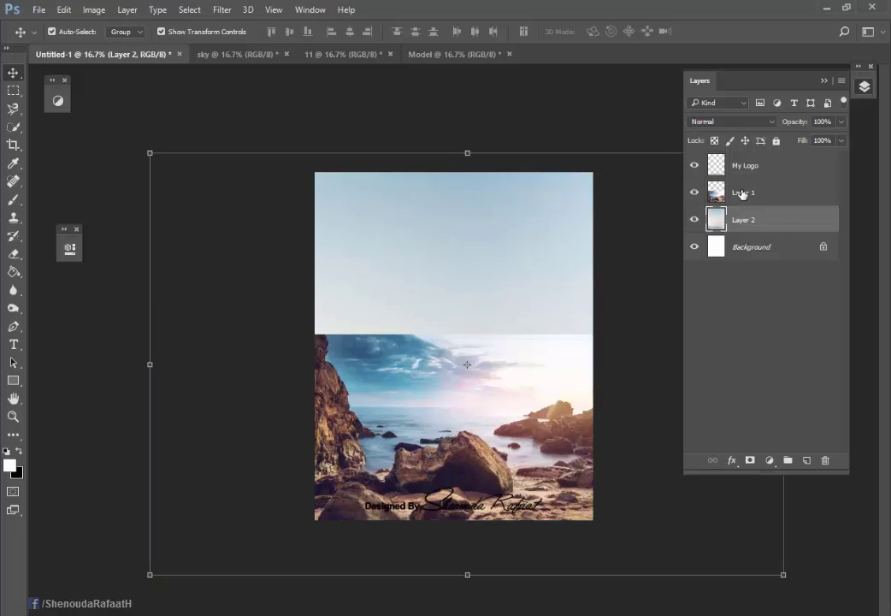
left_click(742, 193)
left_click(746, 220)
left_click(693, 197)
left_click(694, 193)
left_click(740, 192)
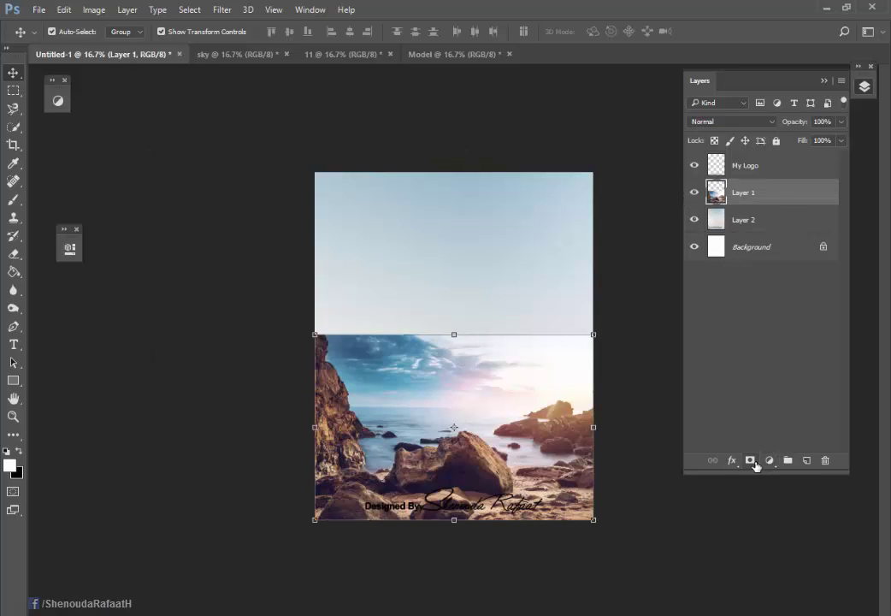
Mask the beach layer's sky with a soft black brush, then duplicate the sky as Layer 2 copy
left_click(750, 460)
left_click(14, 200)
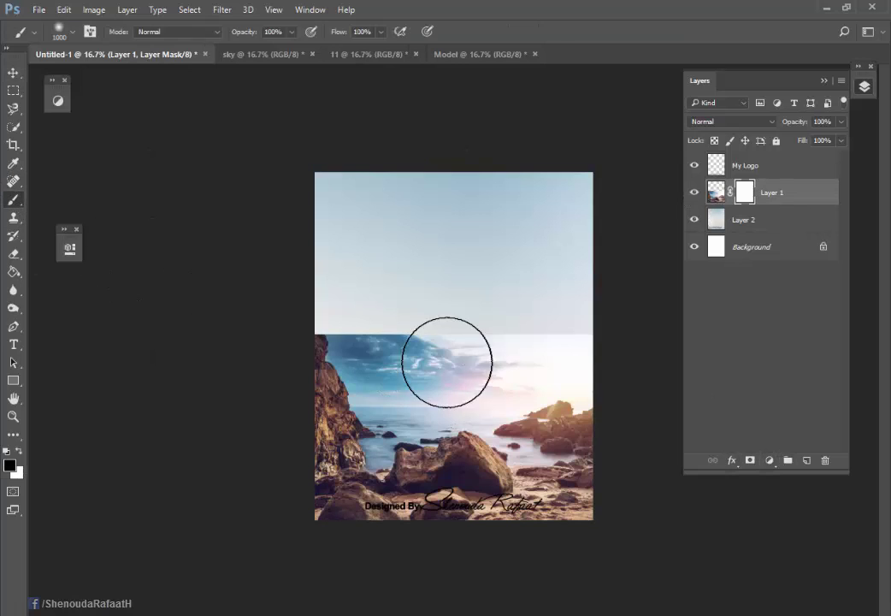
mouse_move(447, 364)
left_mouse_down()
mouse_move(493, 367)
mouse_move(571, 325)
mouse_move(308, 313)
left_mouse_up()
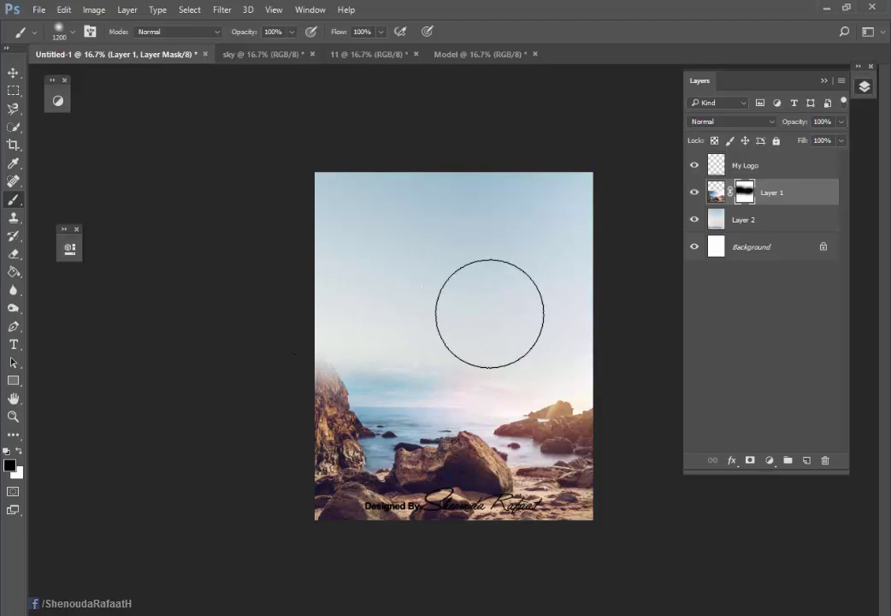
key("bracketleft")
key("bracketleft")
key("bracketleft")
key("bracketleft")
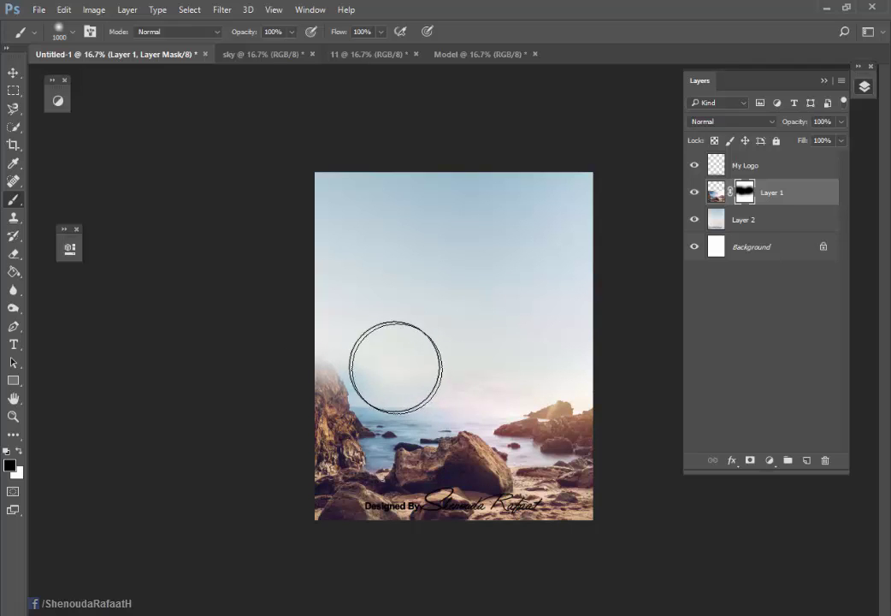
key("bracketleft")
key("bracketleft")
key("bracketleft")
key("bracketleft")
key("bracketleft")
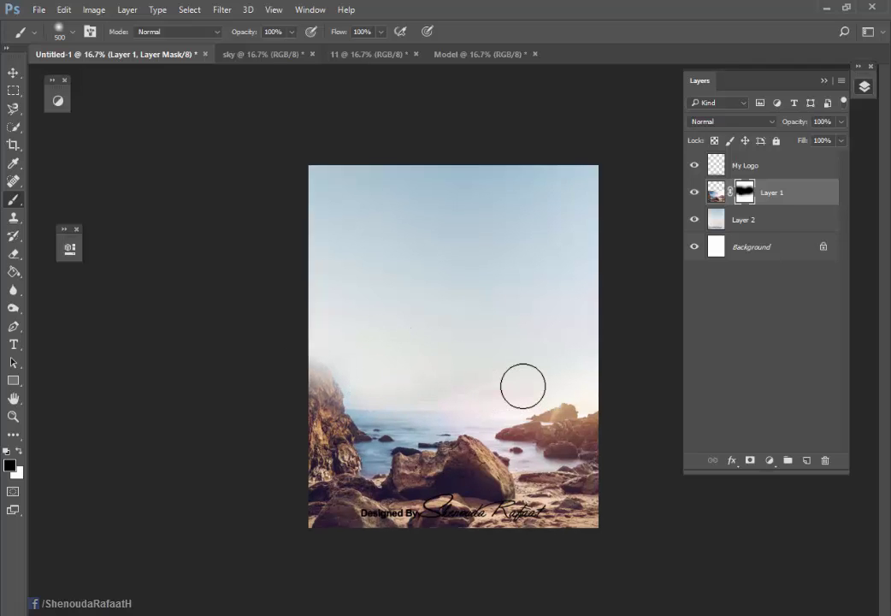
key("ctrl+plus")
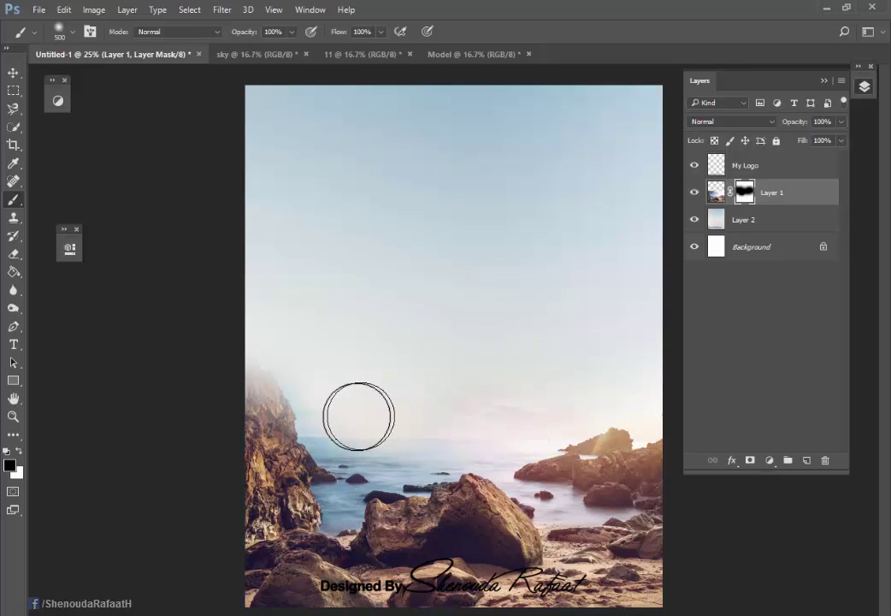
key("bracketleft")
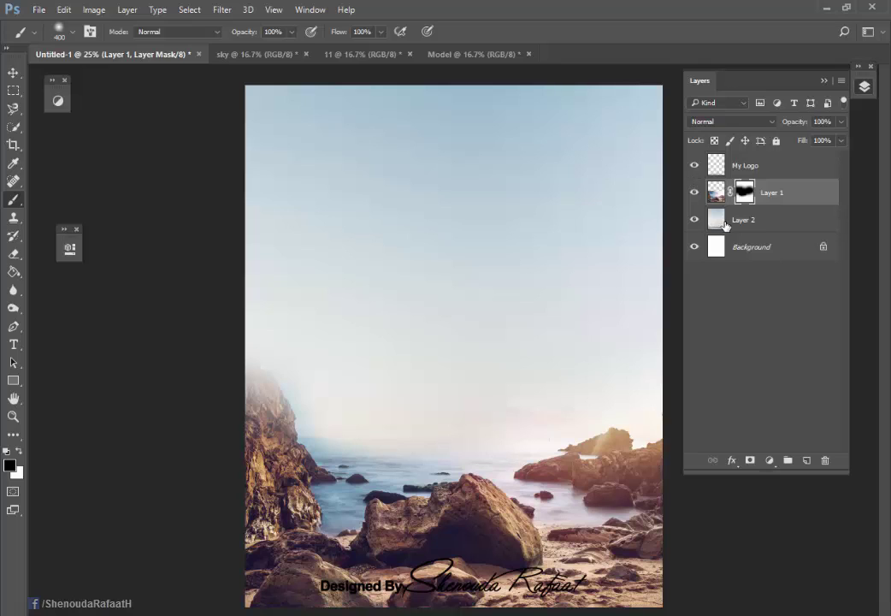
left_click(725, 221)
key("ctrl+j")
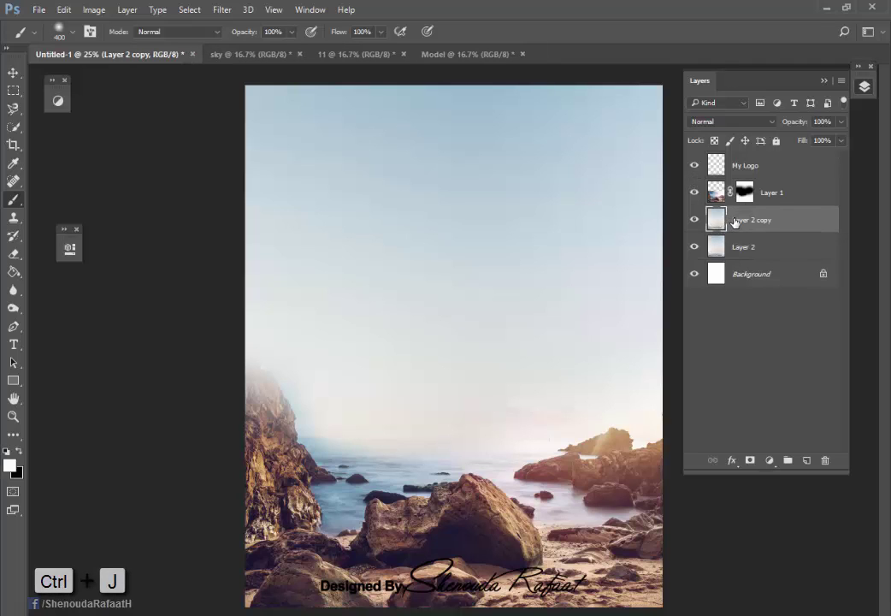
Move the sky copy above the beach layer, then scale it down and reposition it
left_click(13, 72)
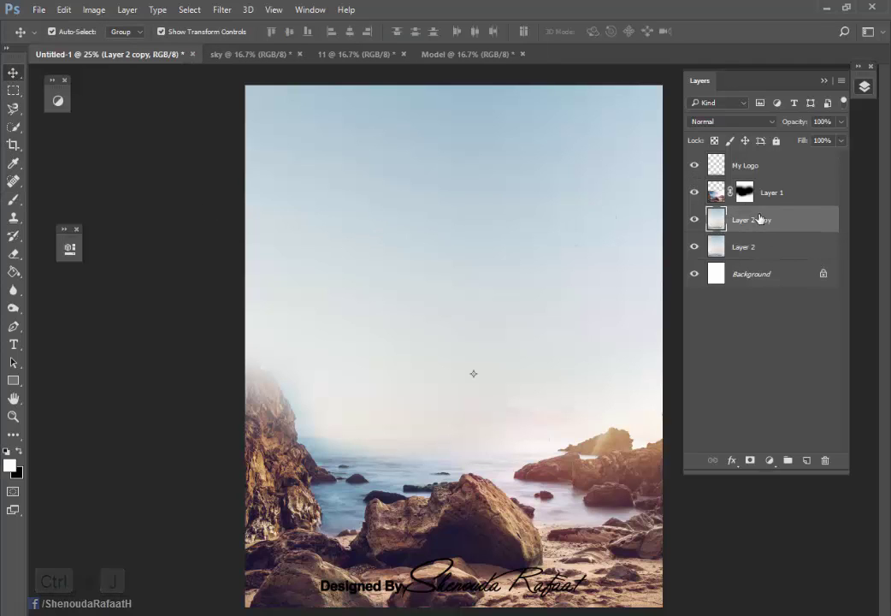
left_click_drag(757, 221, 753, 178)
left_click_drag(444, 525, 493, 371)
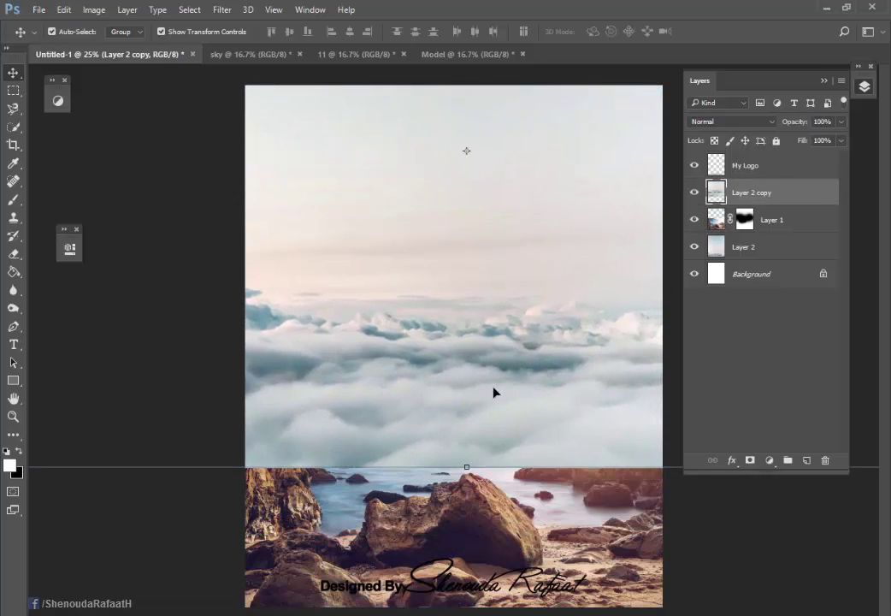
key("ctrl+minus")
key("ctrl+minus")
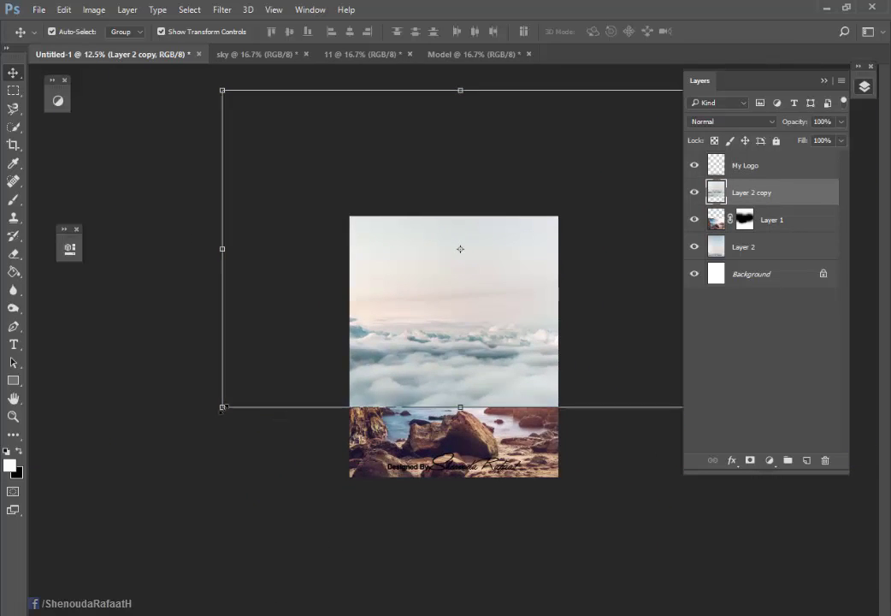
left_click_drag(222, 406, 329, 391)
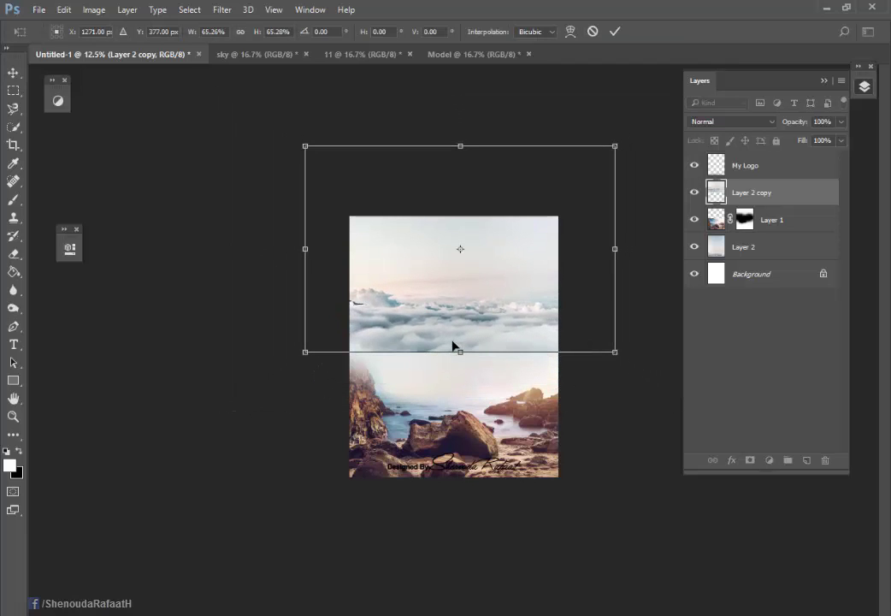
left_click_drag(456, 345, 480, 368)
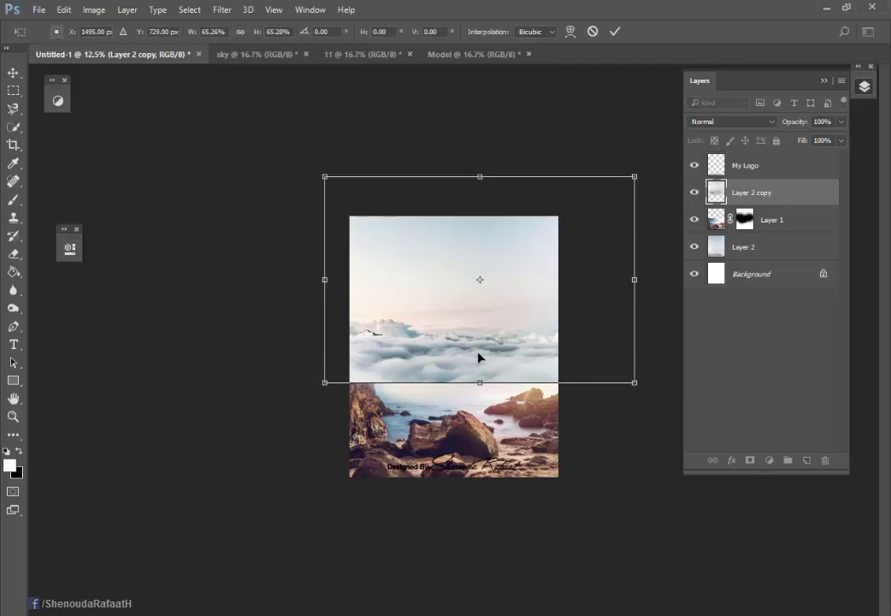
key("Return")
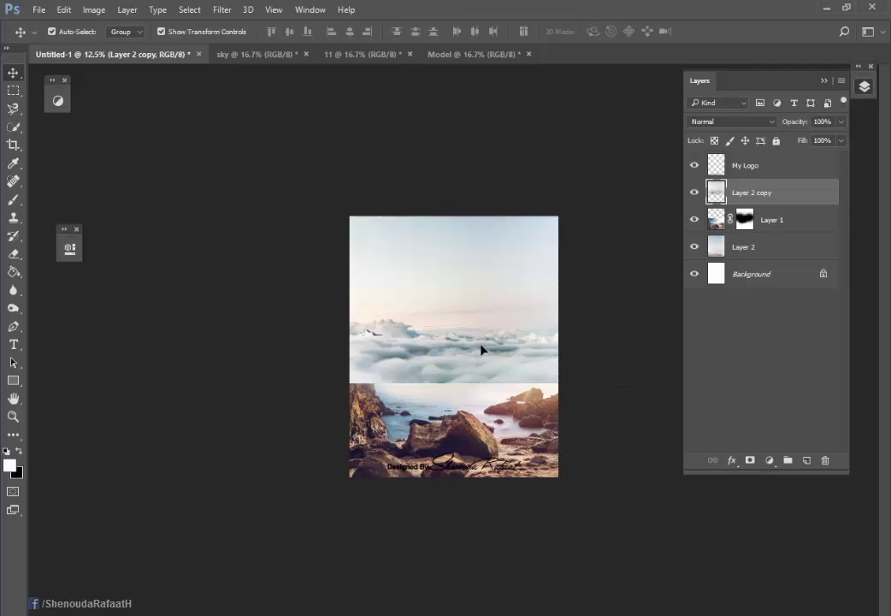
Put the sky copy back beneath the beach layer, lowered behind the horizon with small nudges
left_click_drag(764, 200, 761, 229)
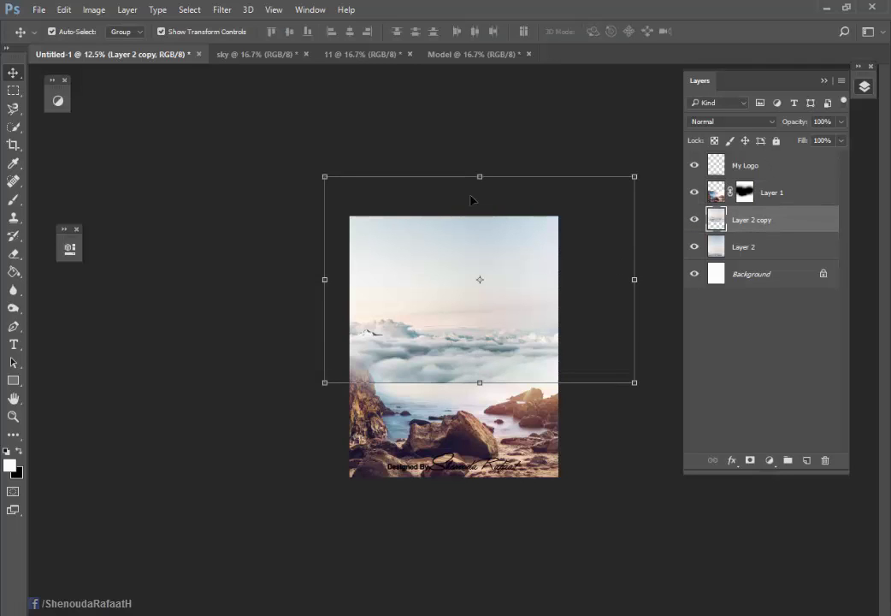
key("ctrl+t")
left_click_drag(454, 339, 460, 409)
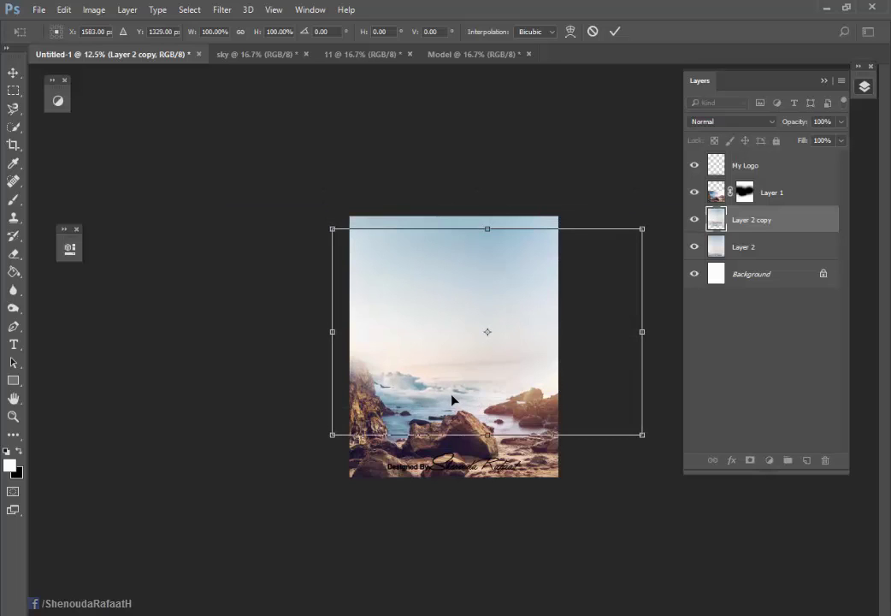
key("Right")
key("Right")
key("Right")
key("Return")
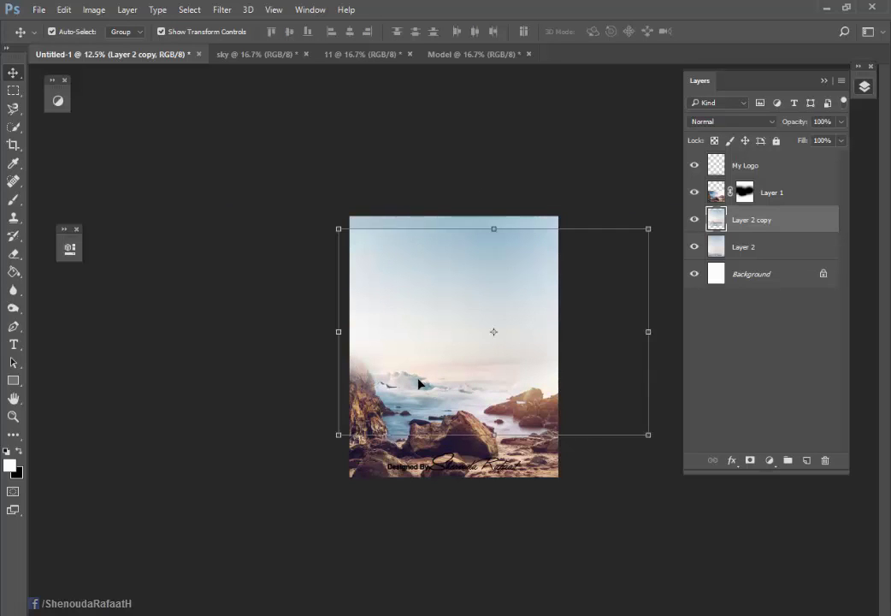
key("ctrl+plus")
key("ctrl+plus")
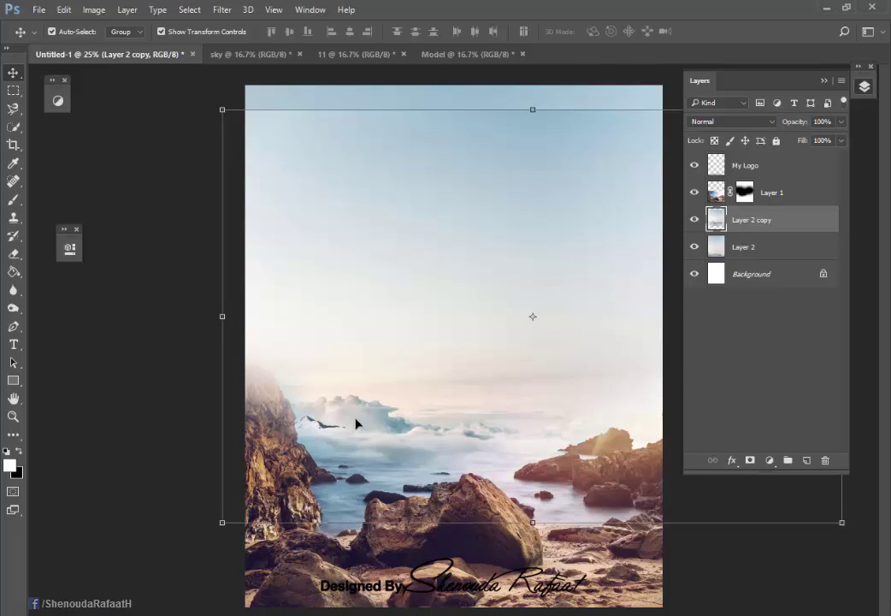
key("Up")
left_click(711, 313)
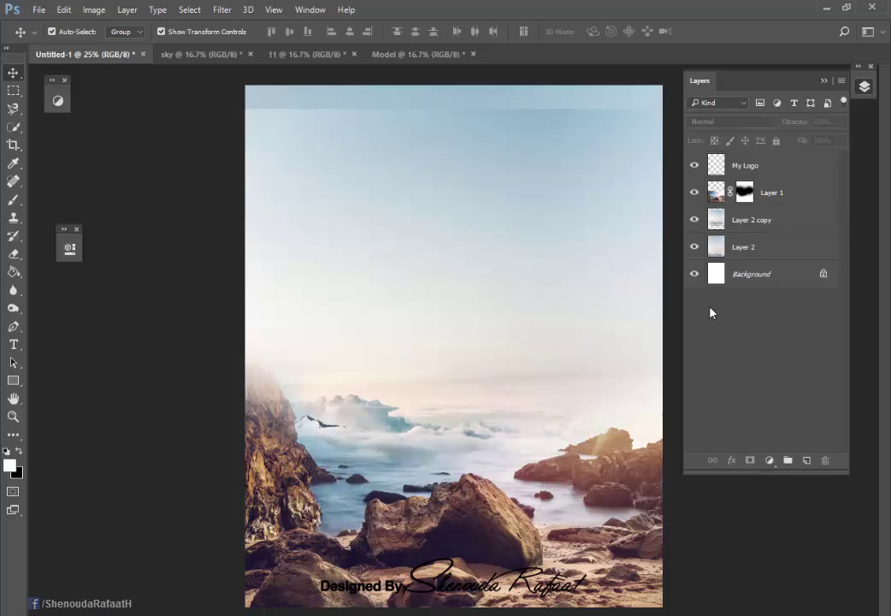
Add a layer mask to Layer 2 copy with black ready as the painting colour
left_click(14, 199)
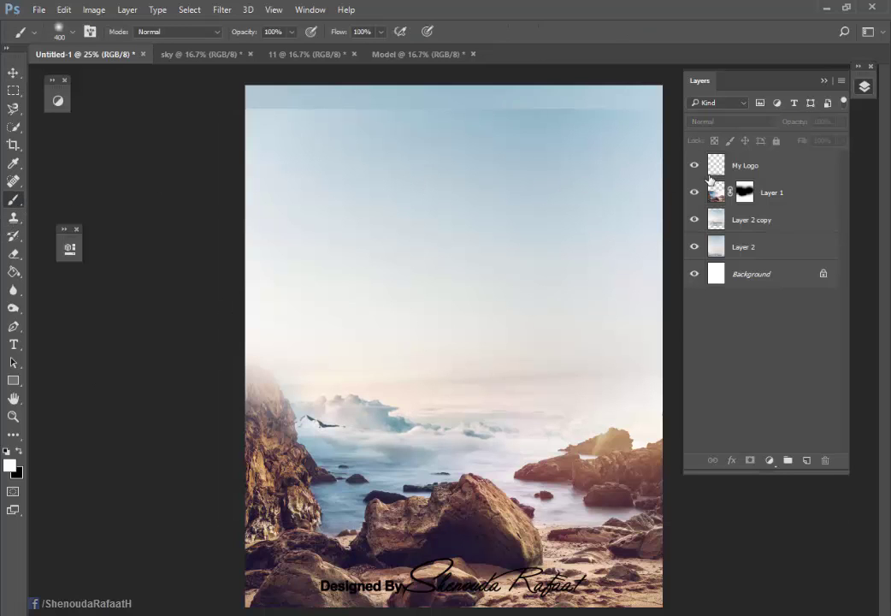
left_click(694, 220)
left_click(694, 220)
left_click(747, 221)
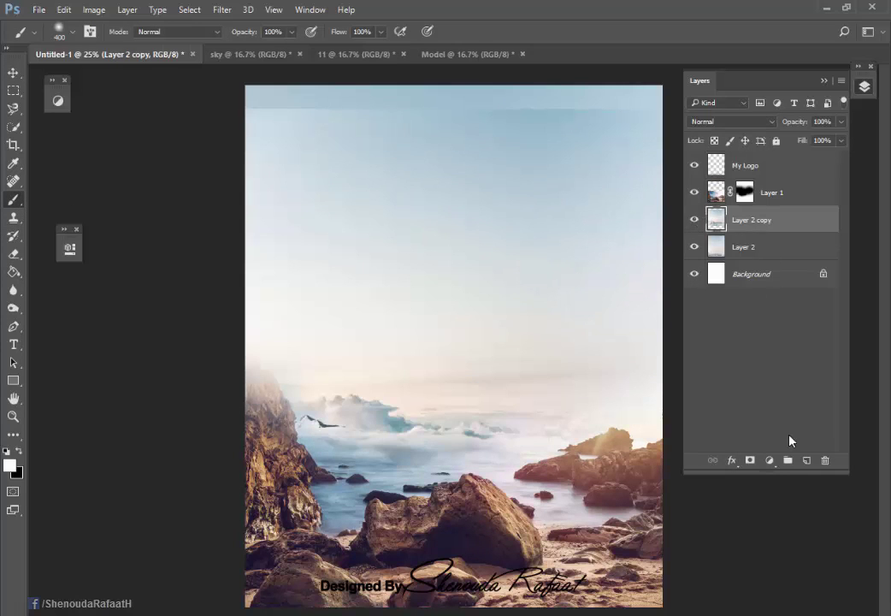
left_click(751, 460)
key("x")
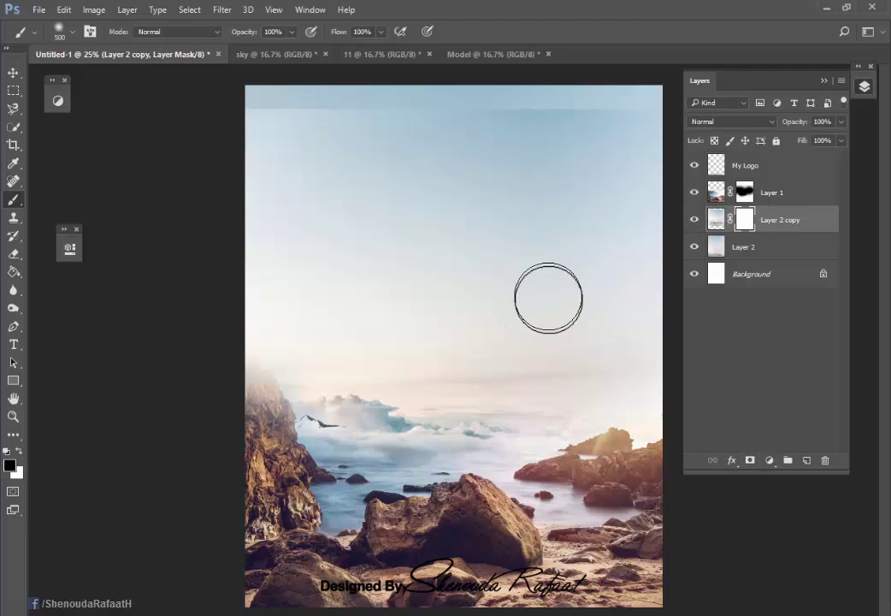
Paint out the sky copy's hard top band and blend its lower rocks with a large soft brush
key("bracketright")
key("bracketright")
key("bracketright")
left_click_drag(593, 134, 257, 119)
key("bracketleft")
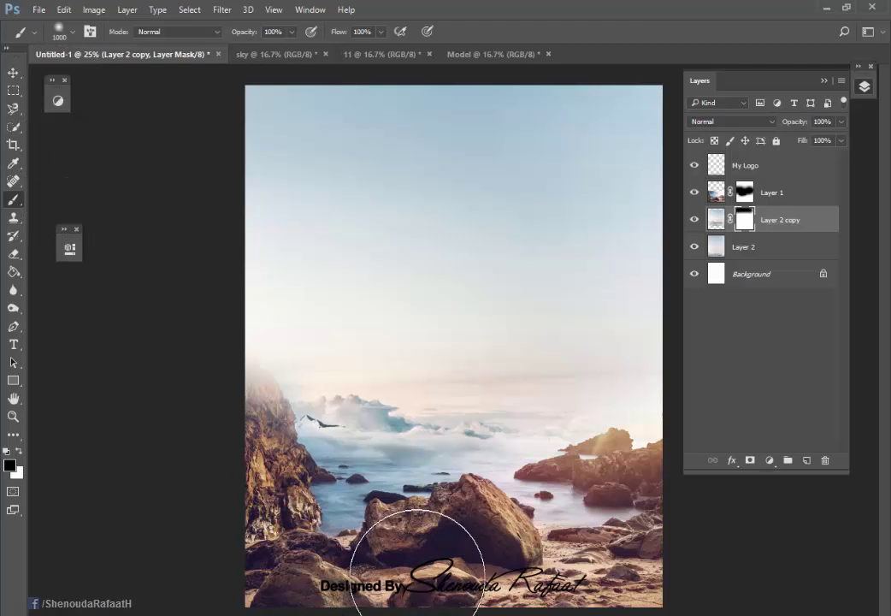
left_click_drag(395, 530, 318, 527)
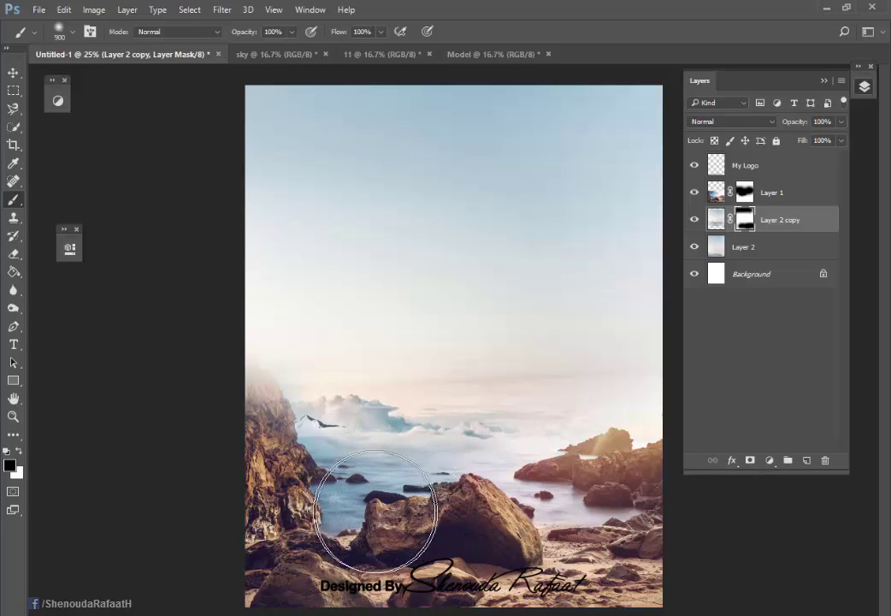
key("bracketleft")
key("bracketleft")
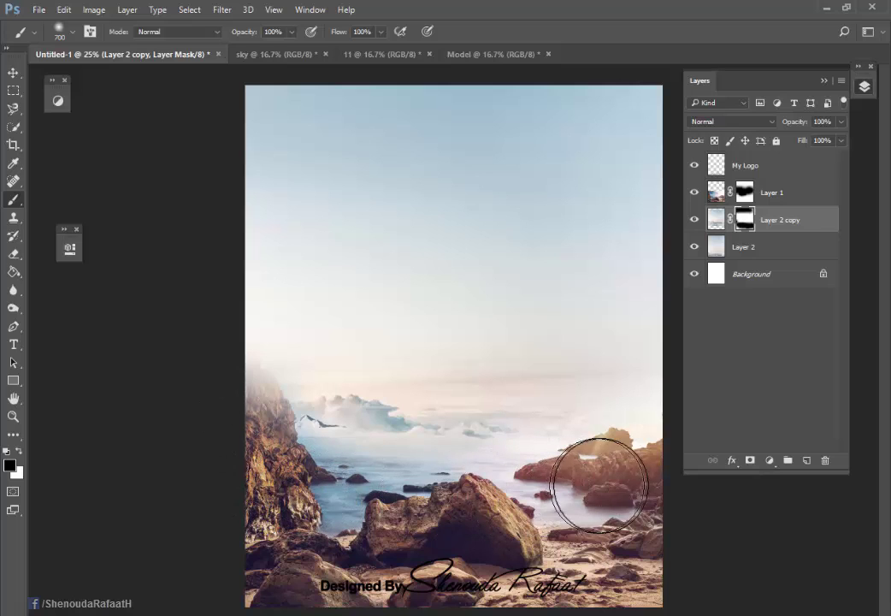
left_click(12, 74)
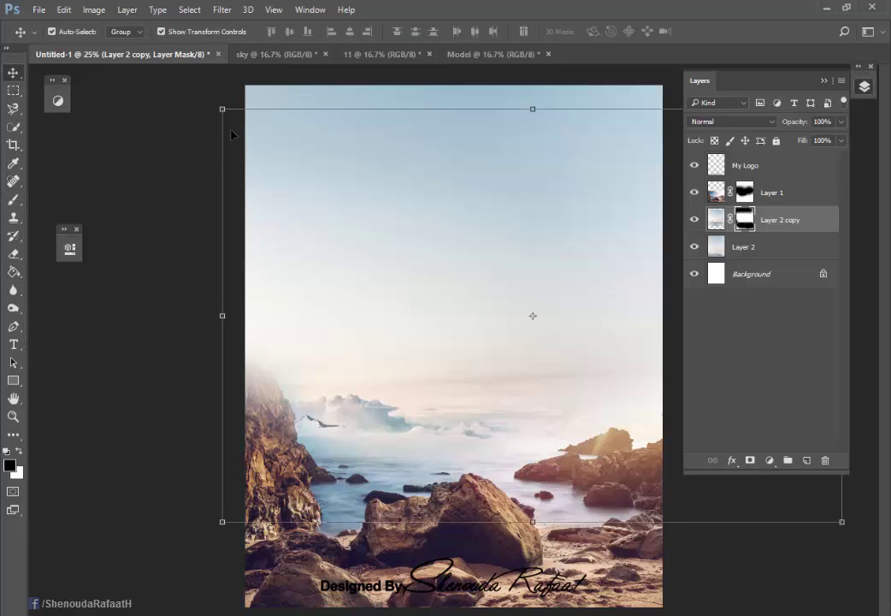
left_click(149, 342)
Drag the Model's Background copy cut-out into the poster, scaled to about 82% and moved up-left
key("x")
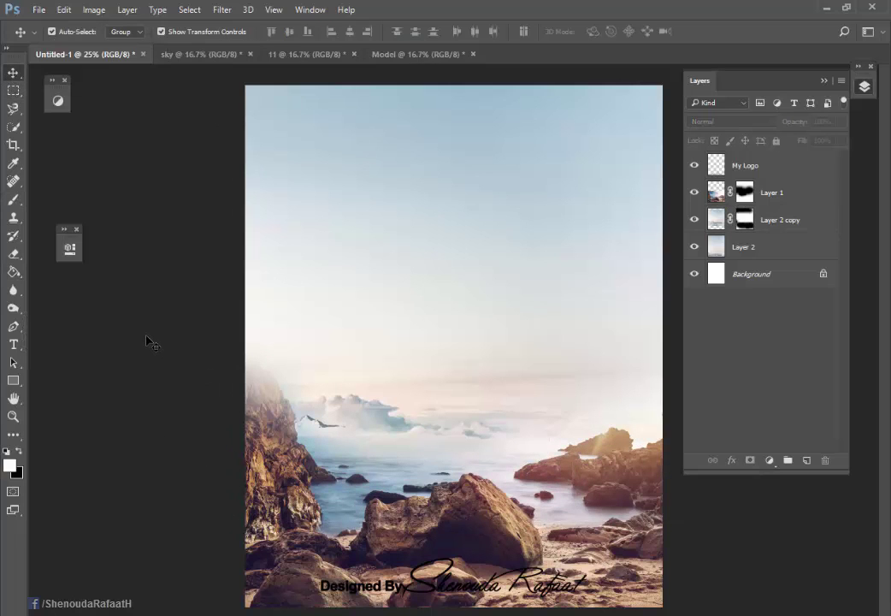
left_click(421, 54)
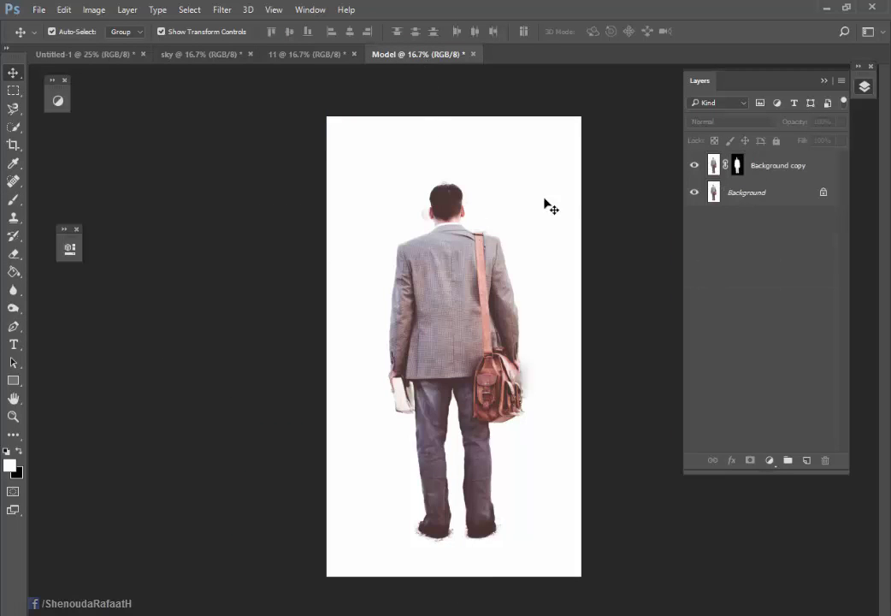
left_click(694, 193)
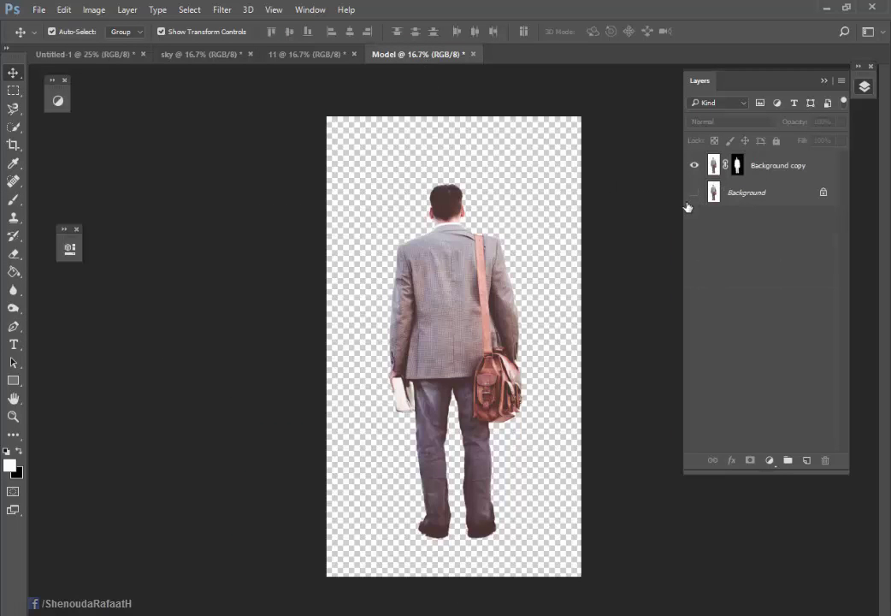
mouse_move(421, 304)
left_mouse_down()
mouse_move(442, 308)
mouse_move(86, 57)
mouse_move(561, 393)
left_mouse_up()
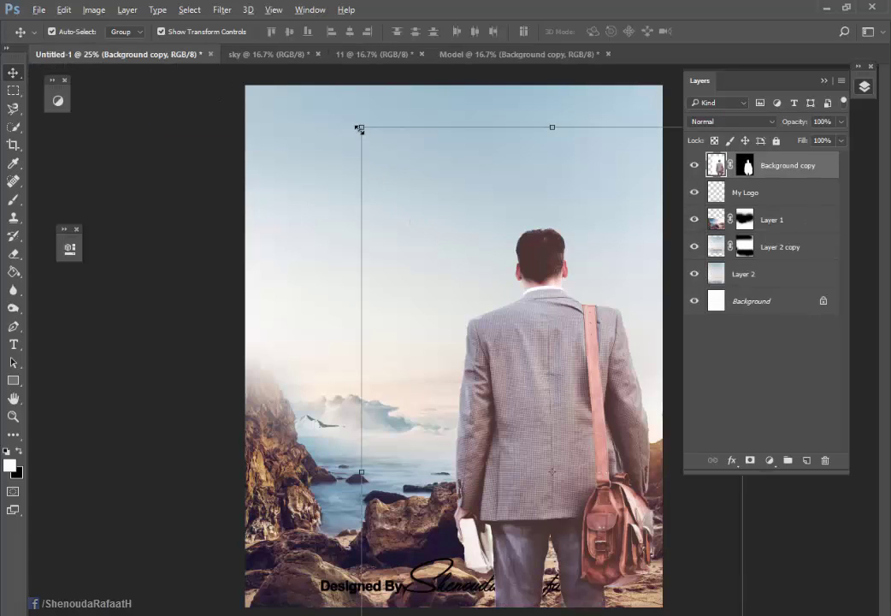
left_click_drag(359, 129, 398, 189)
left_click_drag(596, 494, 564, 350)
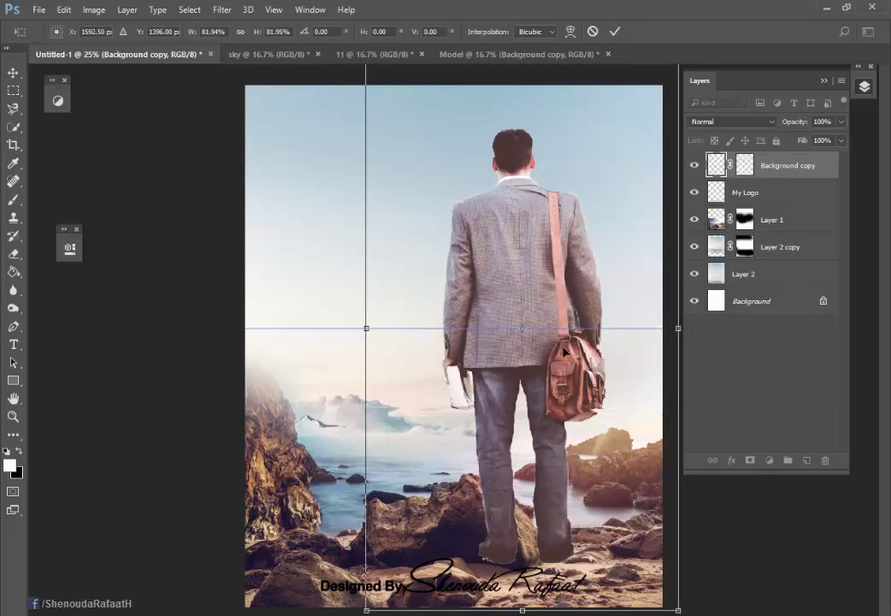
key("Return")
Trace the gap between the man's book and trousers and paint it out on his mask
scroll(530, 334, "up", 4)
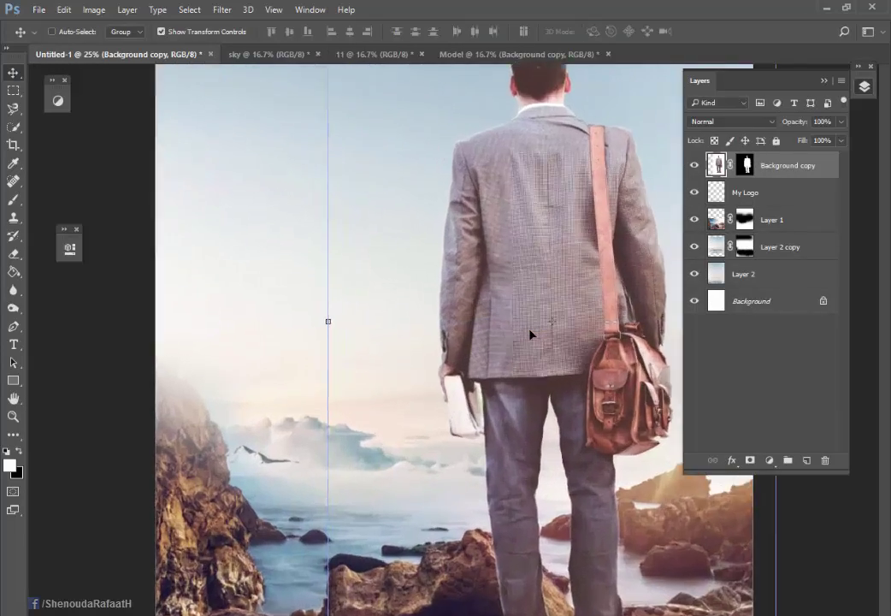
scroll(434, 411, "right", 2)
scroll(257, 427, "down", 2)
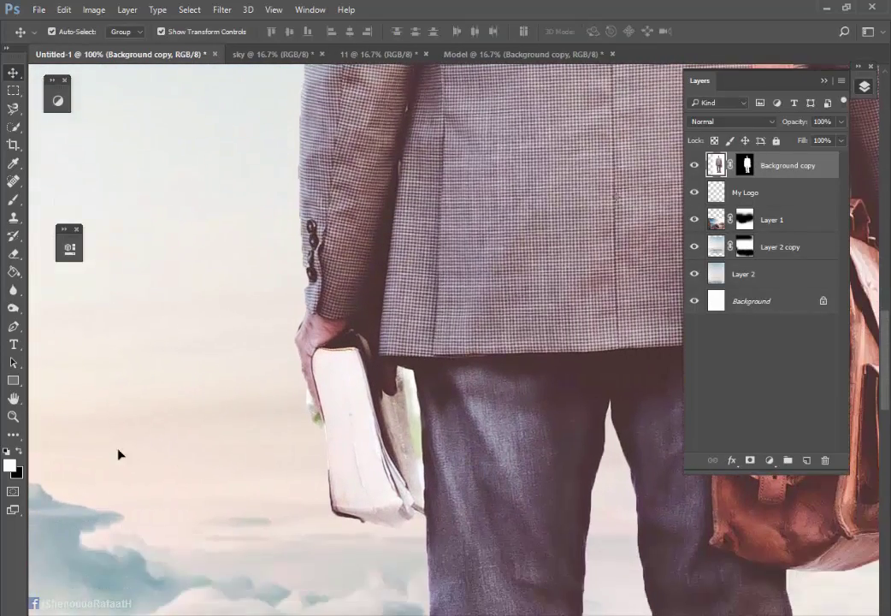
left_click(17, 328)
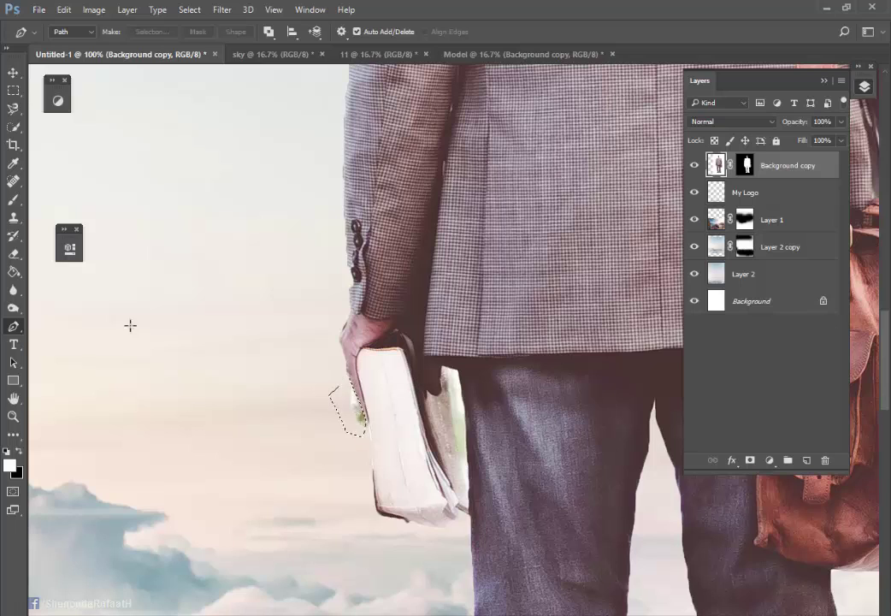
key("b")
key("ctrl+backslash")
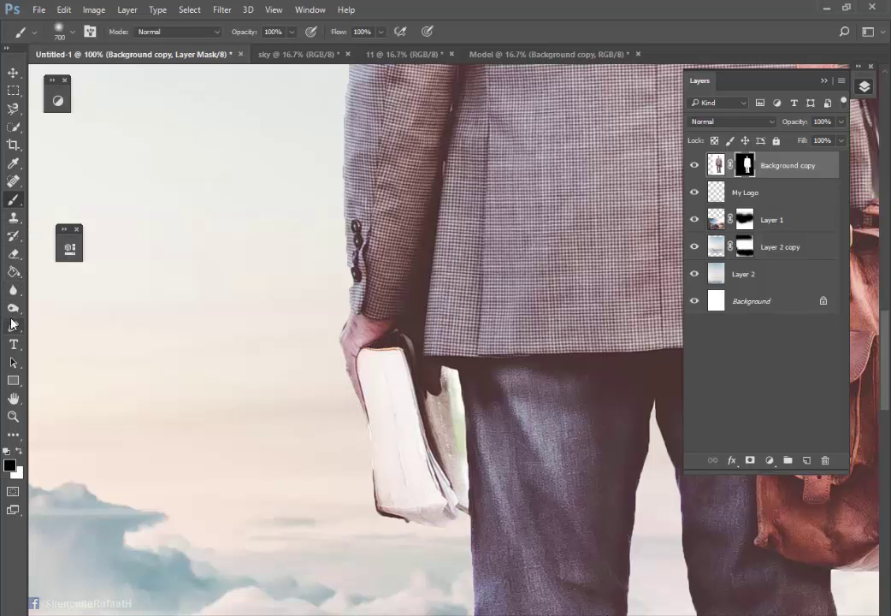
left_click(13, 325)
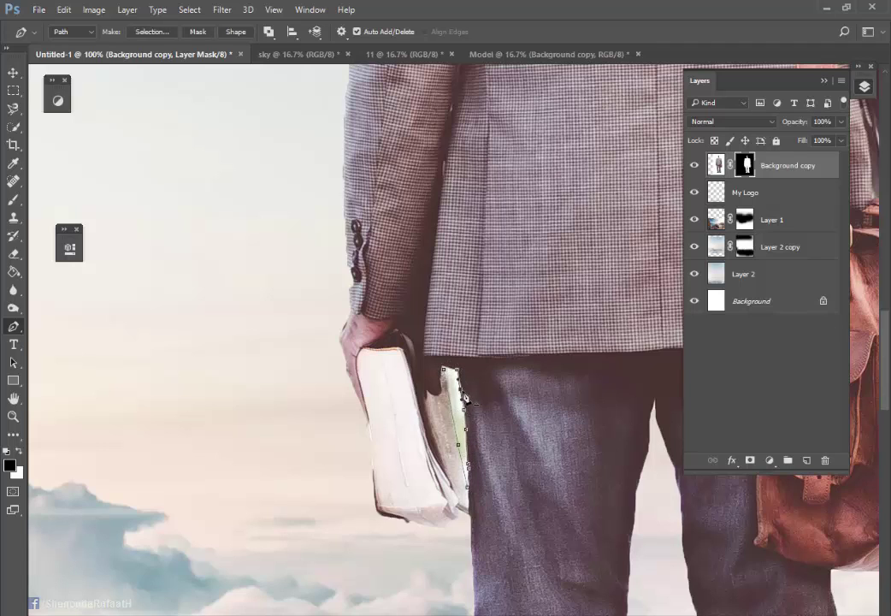
key("b")
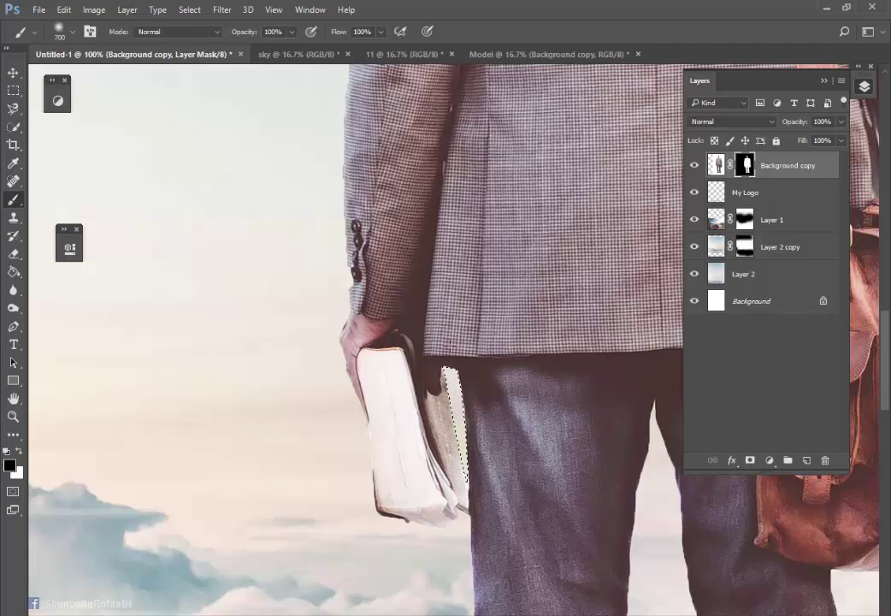
key("ctrl+0")
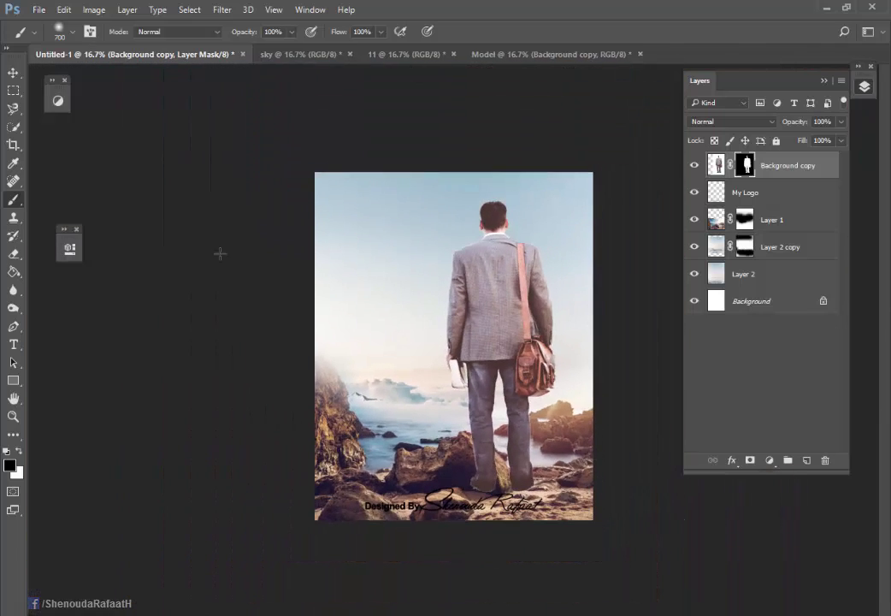
Shrink the man to about 30% and move him down onto the rocks
left_click(13, 73)
left_click_drag(395, 147, 468, 278)
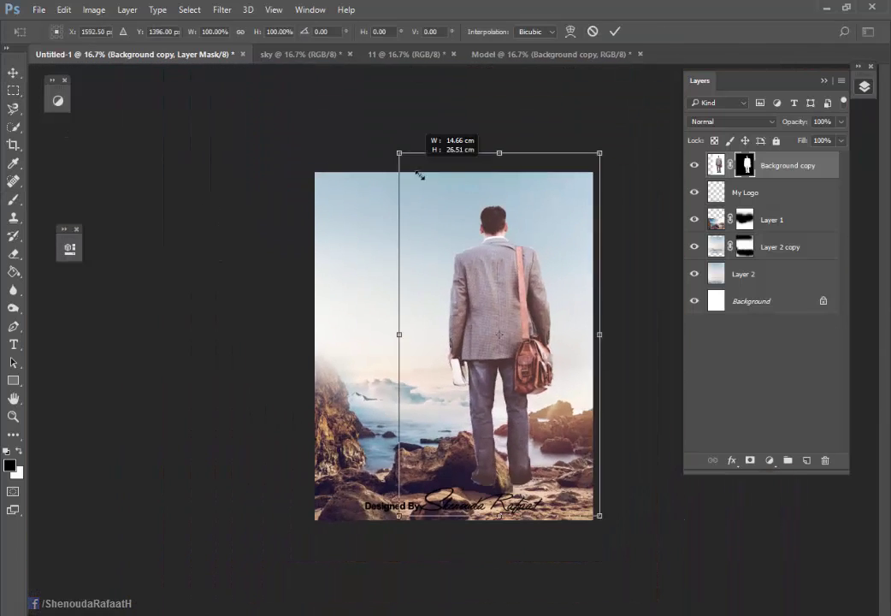
left_click_drag(513, 349, 523, 387)
key("Return")
left_click(523, 363)
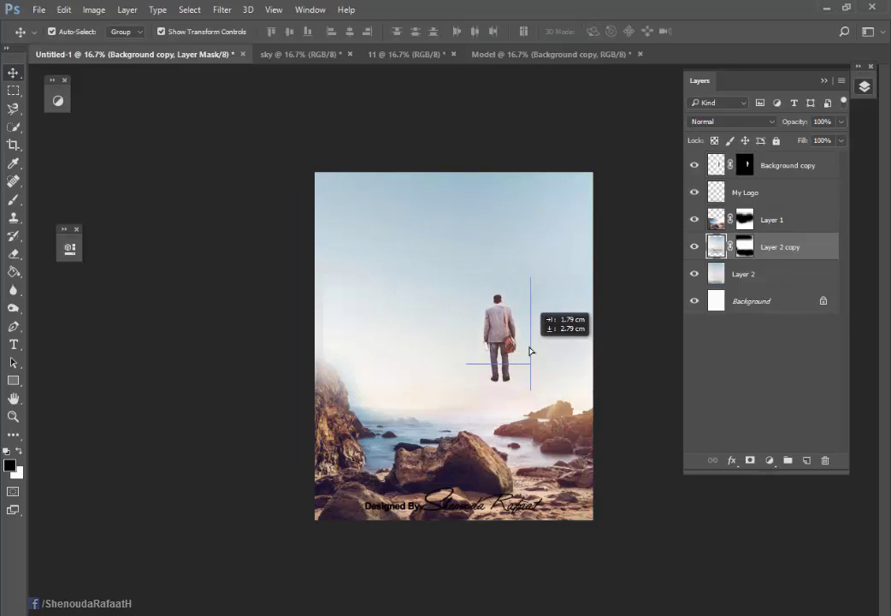
left_click_drag(508, 316, 532, 399)
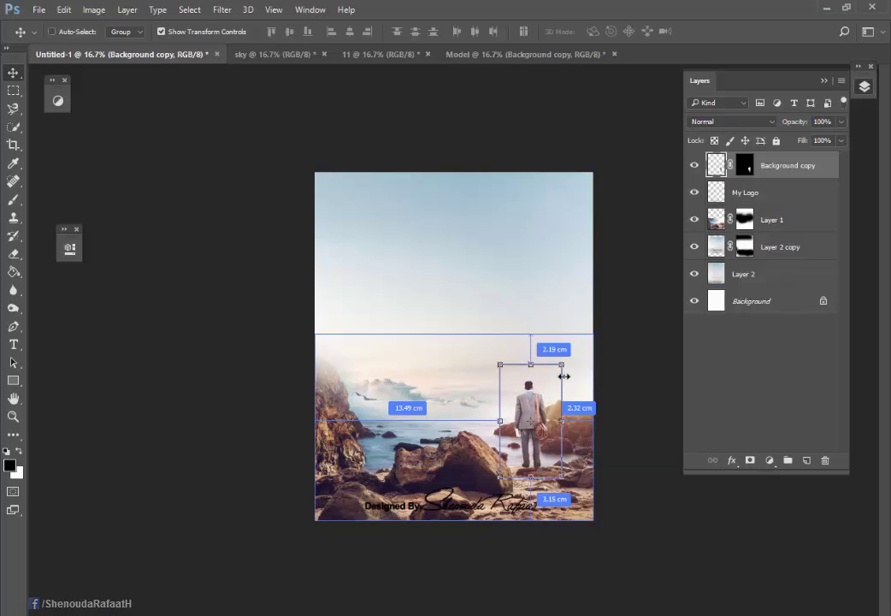
Shrink the man further and set him lower and slightly left among the rocks
key("ctrl+plus")
left_click_drag(617, 373, 595, 429)
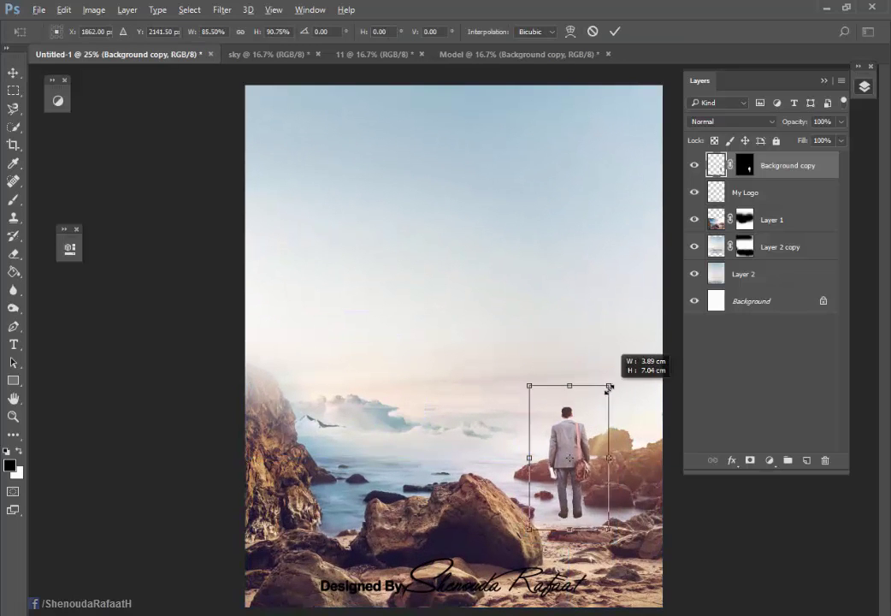
key("Return")
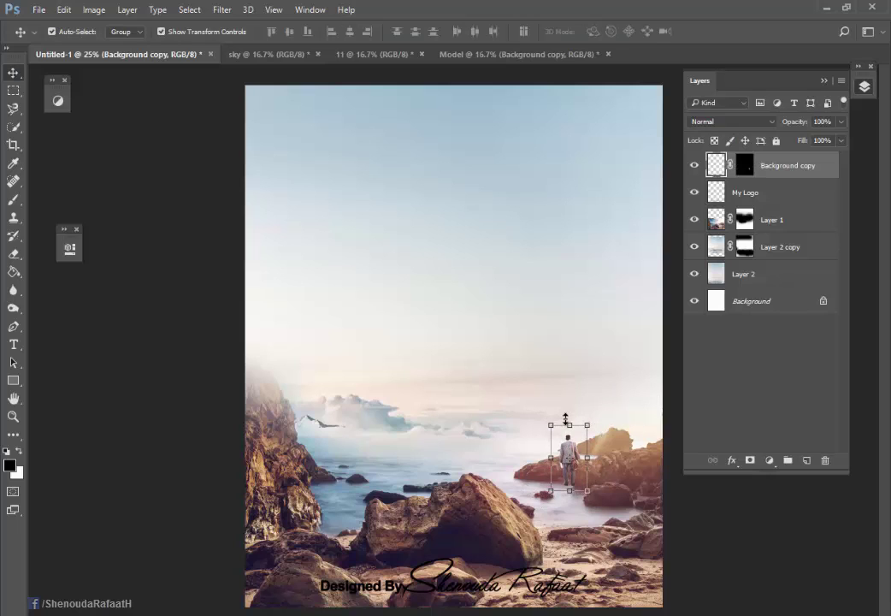
key("ctrl+t")
left_click_drag(568, 446, 557, 473)
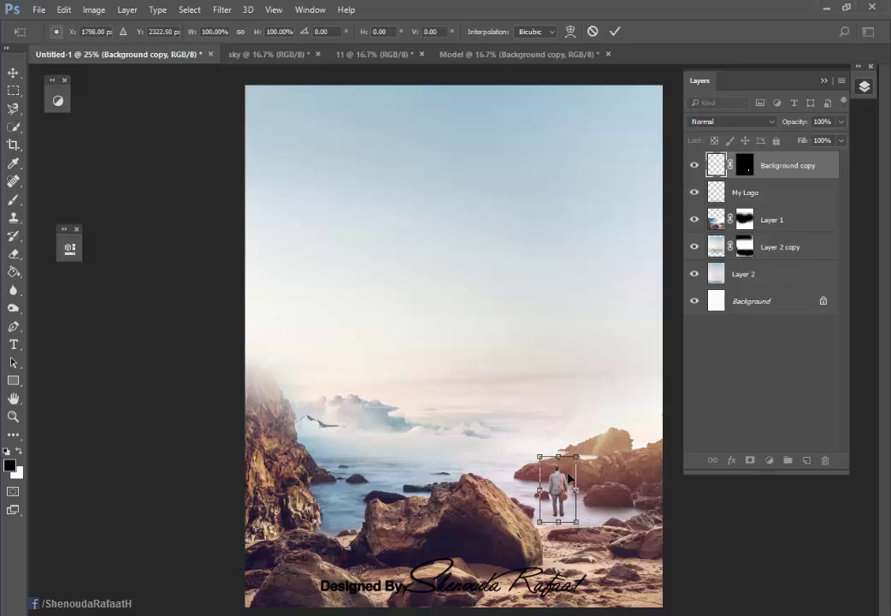
key("Return")
Zoom in to 100% on the man to inspect his placement
key("ctrl+plus")
key("ctrl+plus")
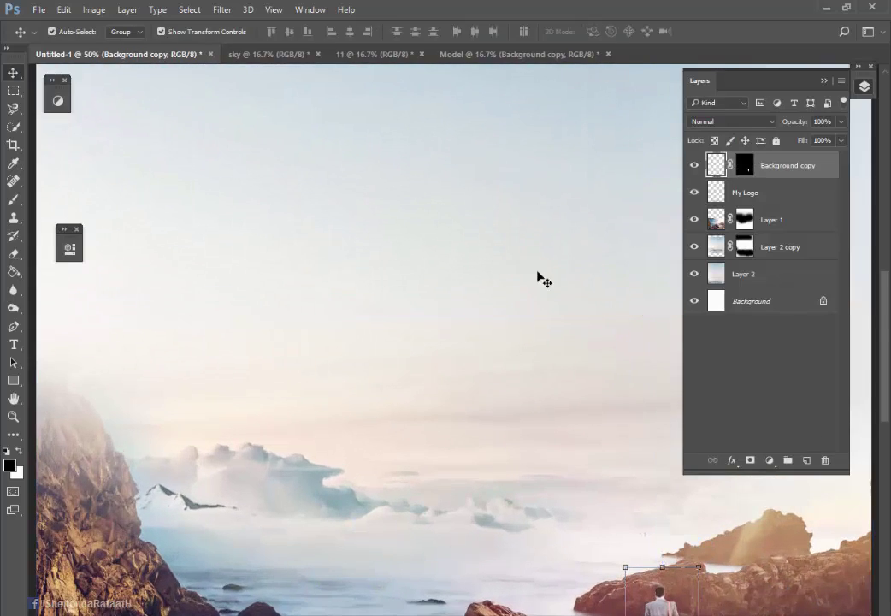
scroll(541, 280, "down", 2)
scroll(454, 306, "down", 3)
scroll(438, 328, "down", 1)
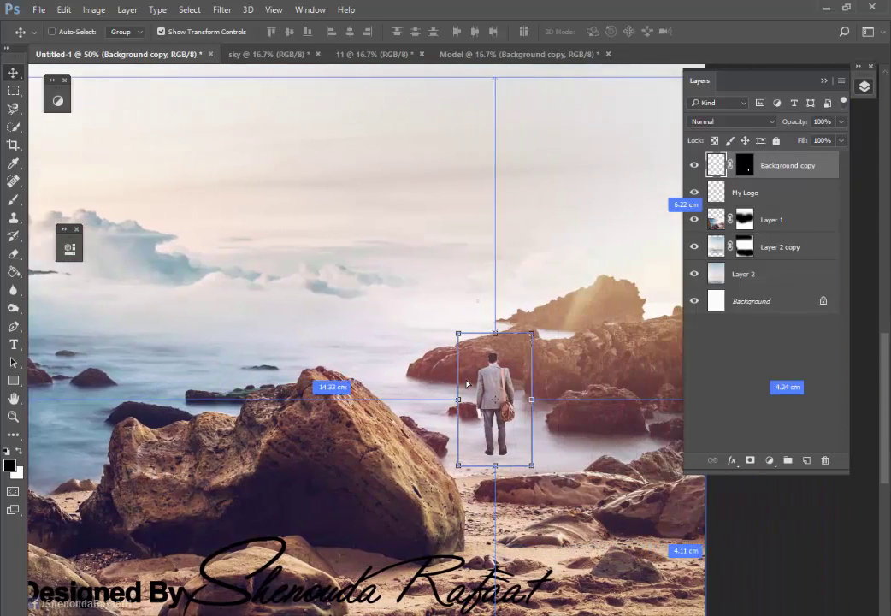
scroll(467, 384, "down", 1)
key("ctrl+plus")
key("ctrl+plus")
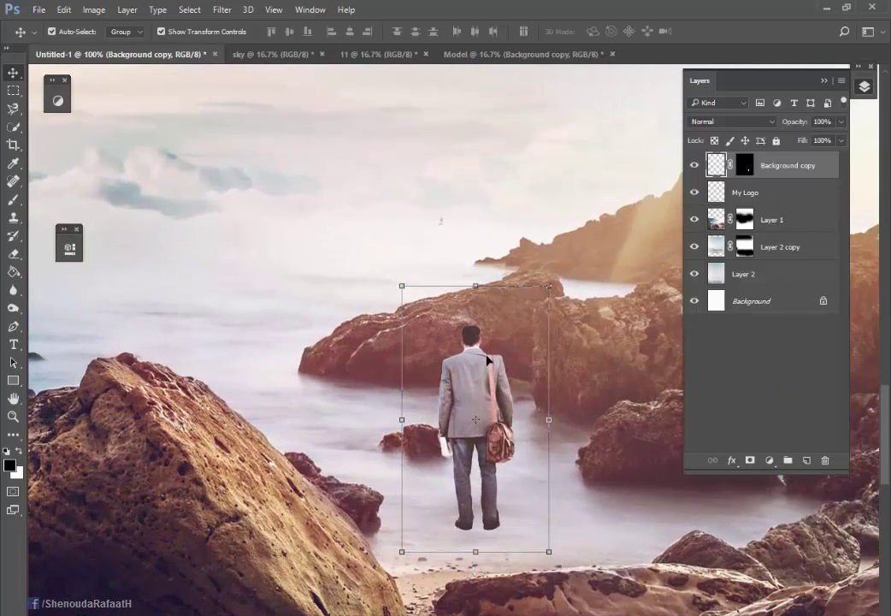
Target the Background copy layer mask with a soft 250 px brush
left_click(694, 166)
left_click(694, 166)
left_click(746, 166)
left_click(13, 204)
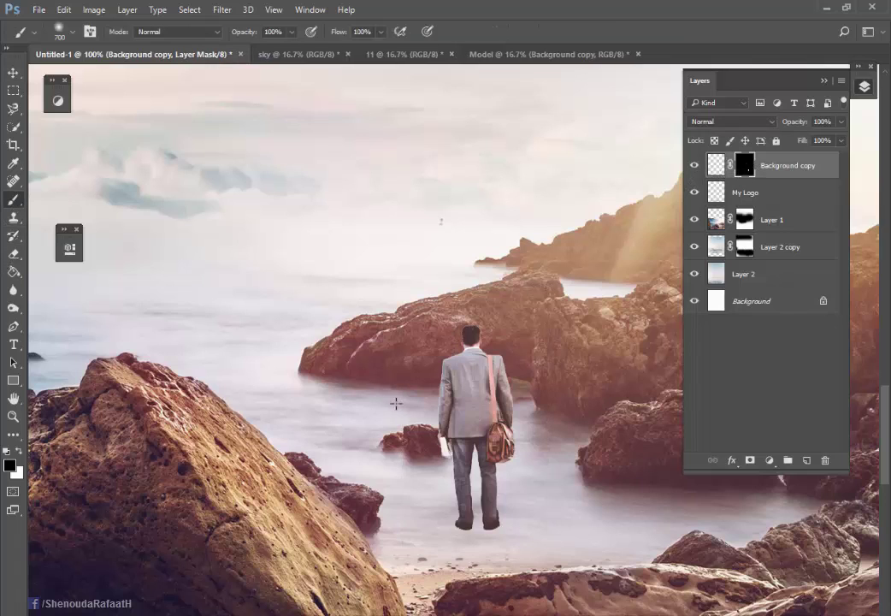
right_click(402, 403)
key("Escape")
key("bracketleft")
key("bracketleft")
key("bracketleft")
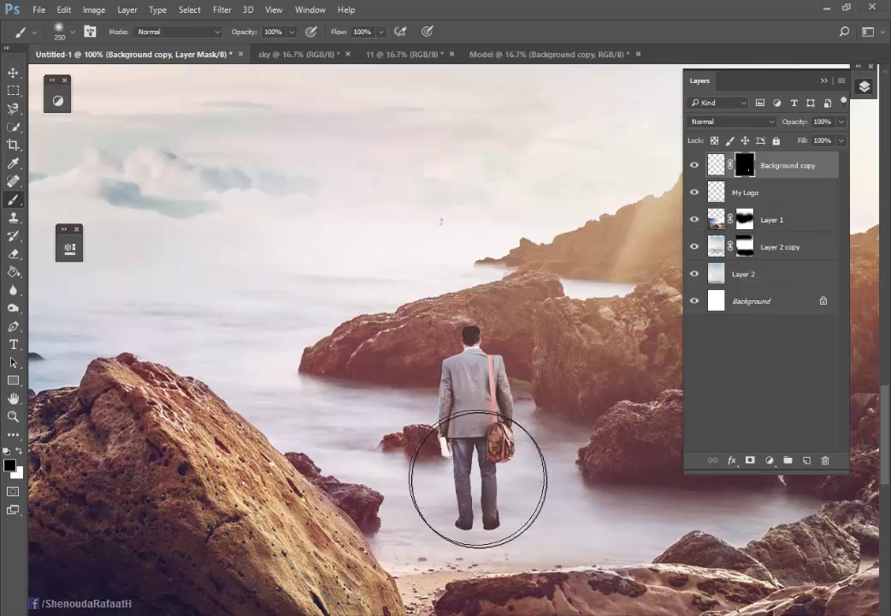
right_click(511, 535)
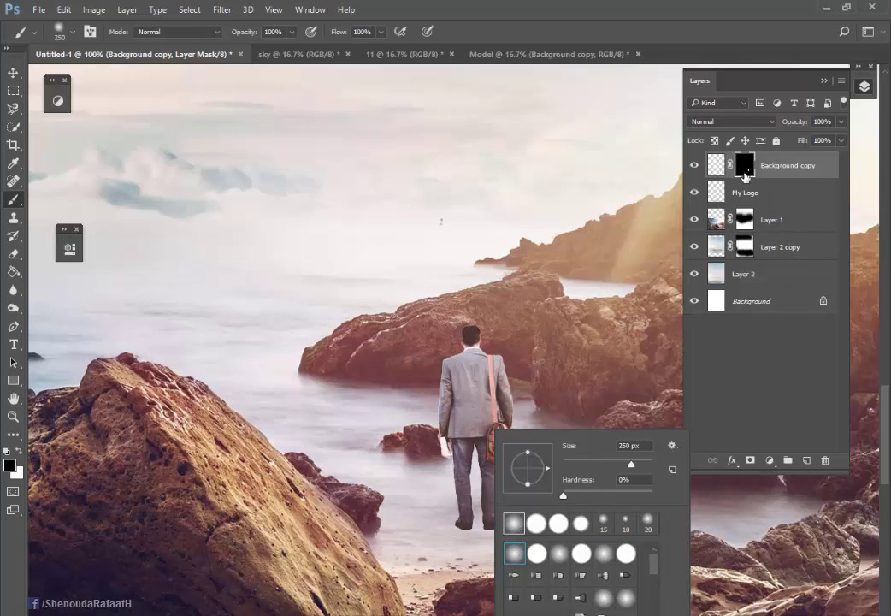
key("Return")
Paint over the man's feet on the mask so they fade into the mist
left_click_drag(537, 547, 479, 575)
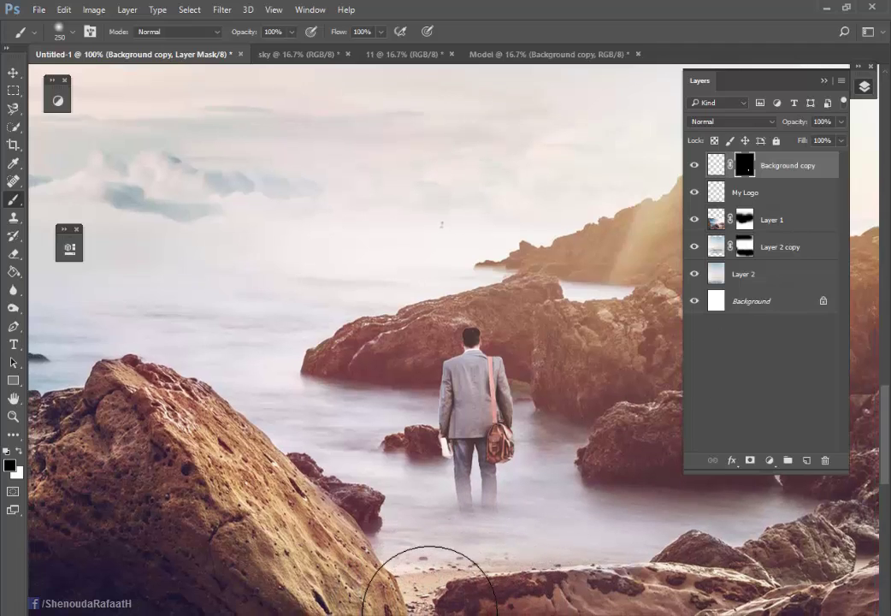
key("ctrl+minus")
key("ctrl+minus")
key("ctrl+minus")
key("ctrl+minus")
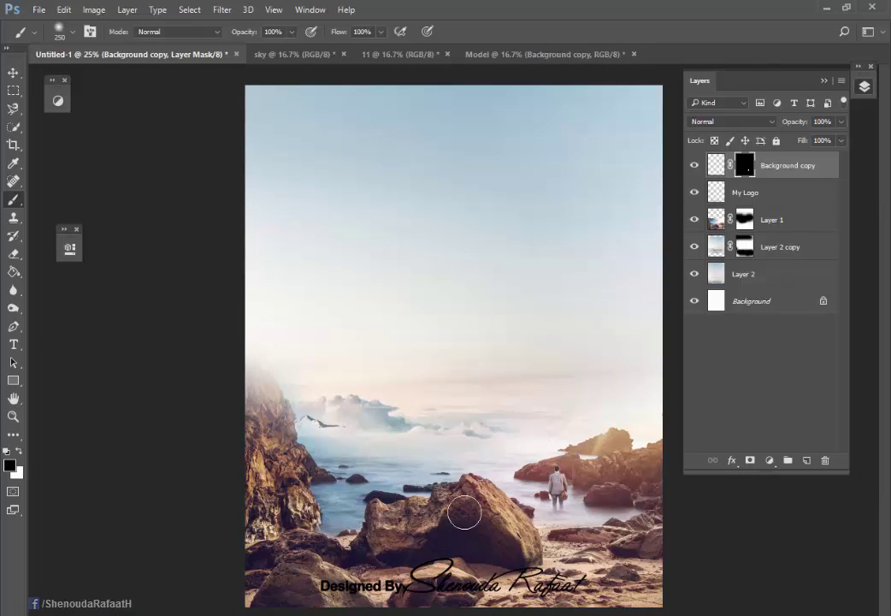
left_click(13, 73)
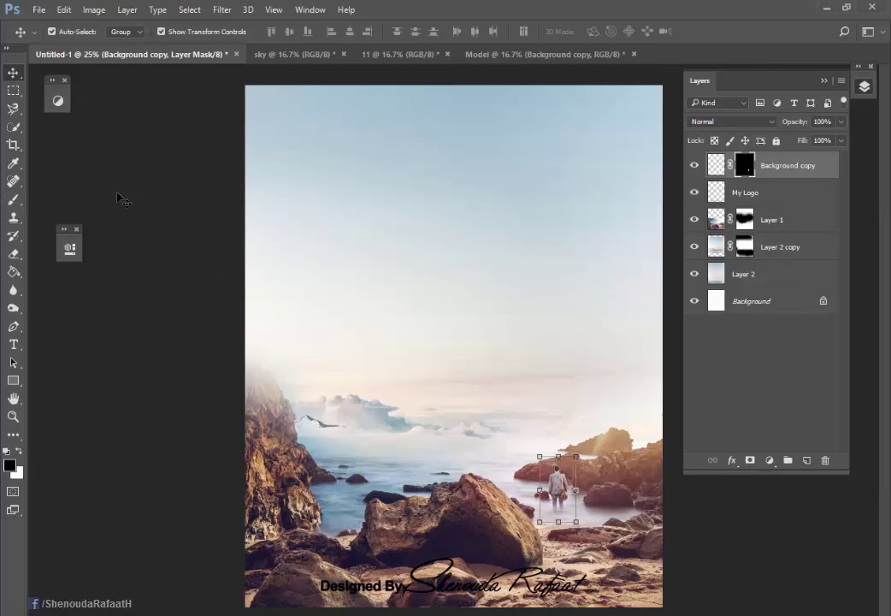
Close the sky document and answer its save prompt
left_click(153, 377)
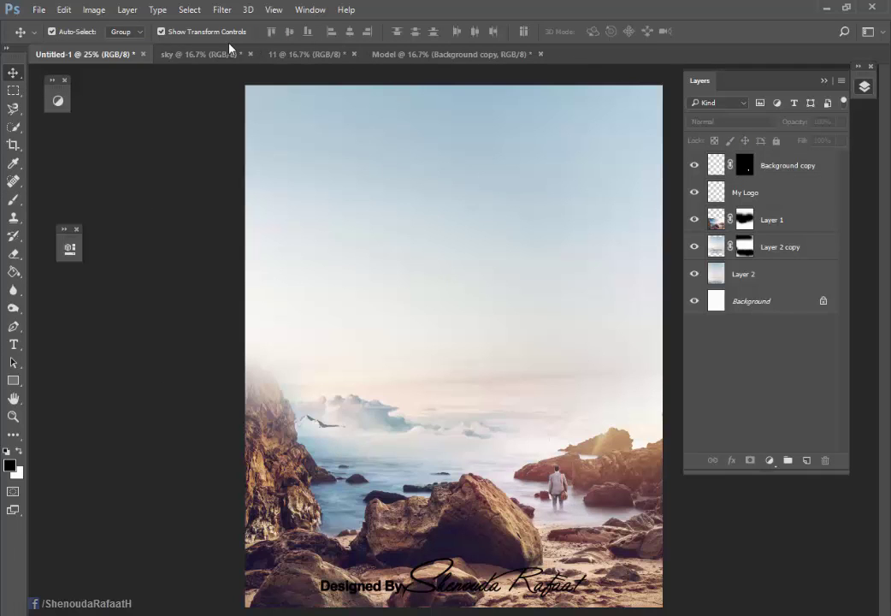
left_click(199, 54)
left_click(250, 54)
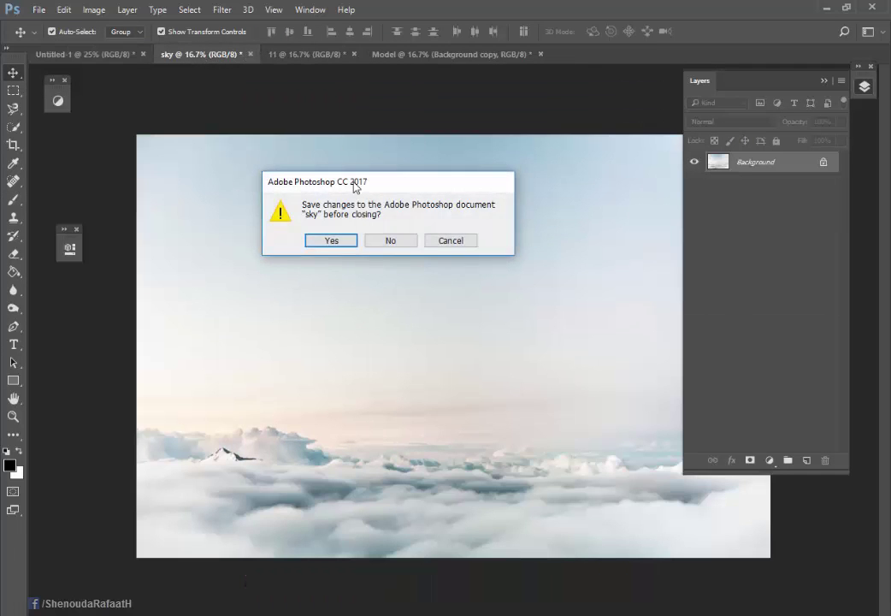
left_click(374, 233)
Drag the island photo from document 11 into Untitled-1, scaled down and moved up into the sky
left_click(190, 53)
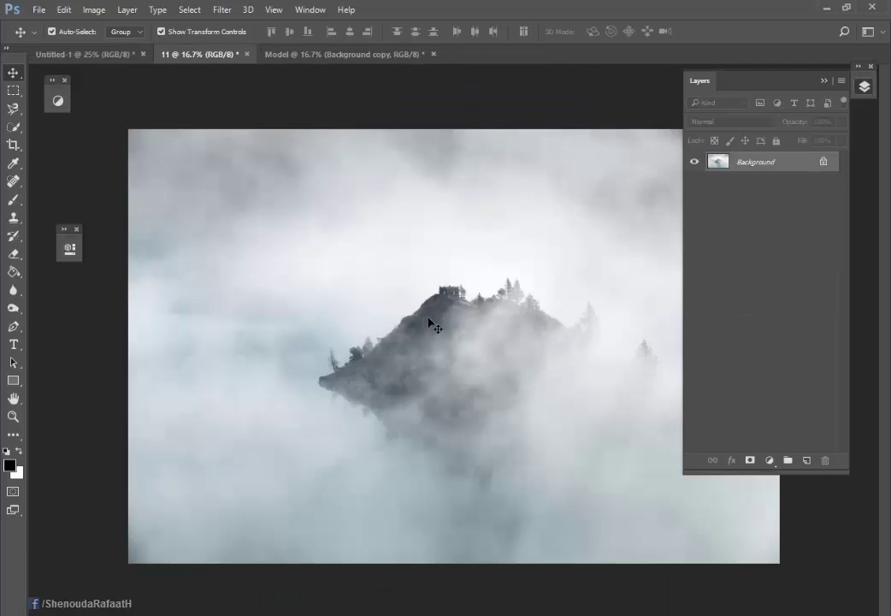
mouse_move(428, 321)
left_mouse_down()
mouse_move(397, 321)
mouse_move(437, 319)
left_mouse_up()
key("ctrl+minus")
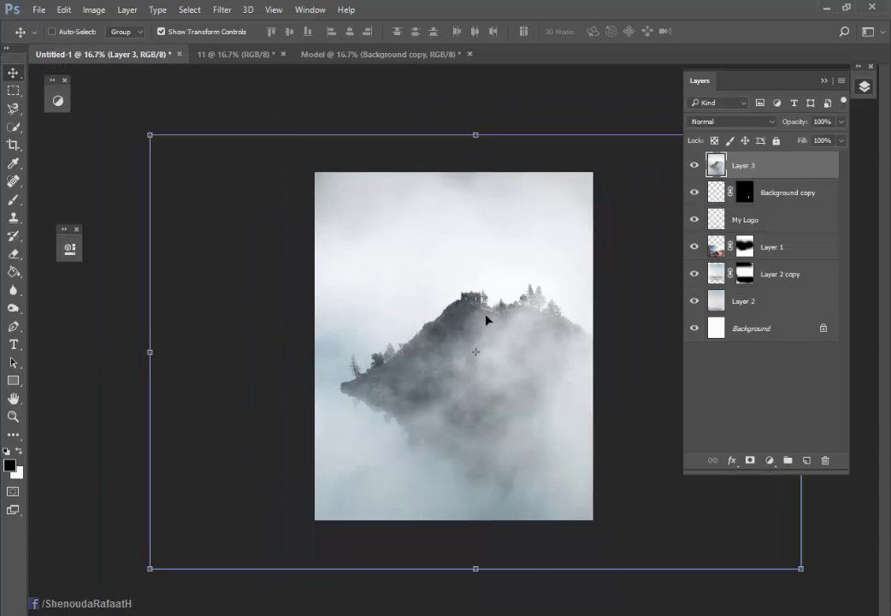
key("ctrl+minus")
left_click_drag(225, 188, 390, 298)
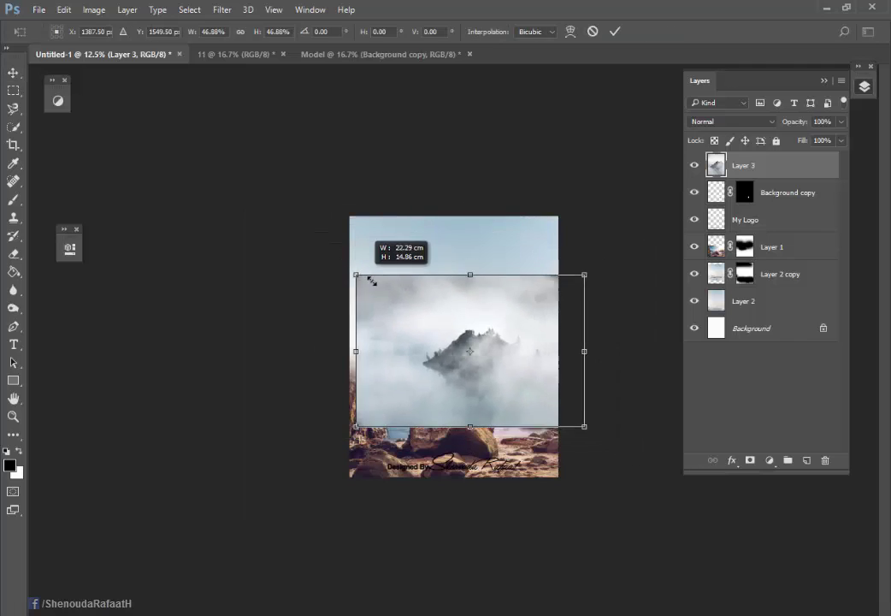
left_click_drag(486, 342, 469, 327)
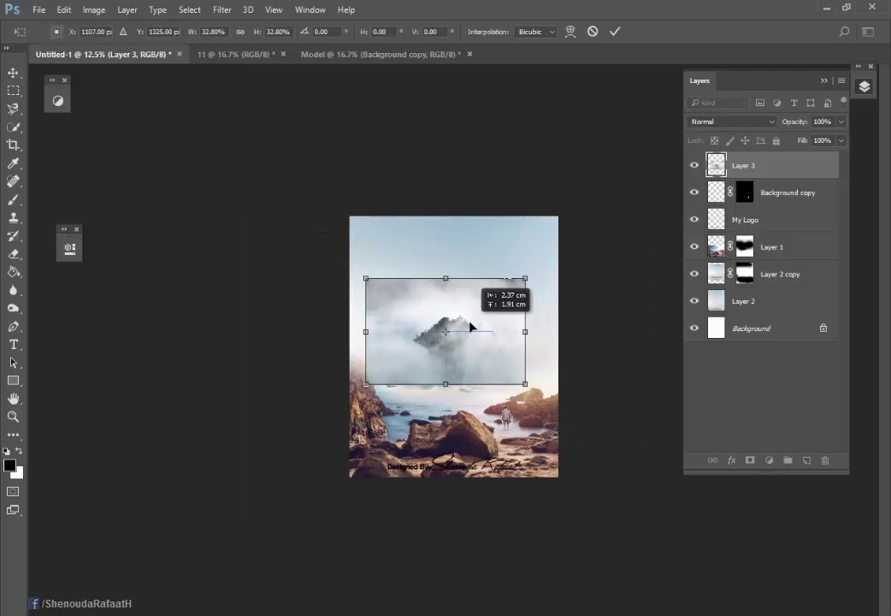
key("Return")
key("ctrl+plus")
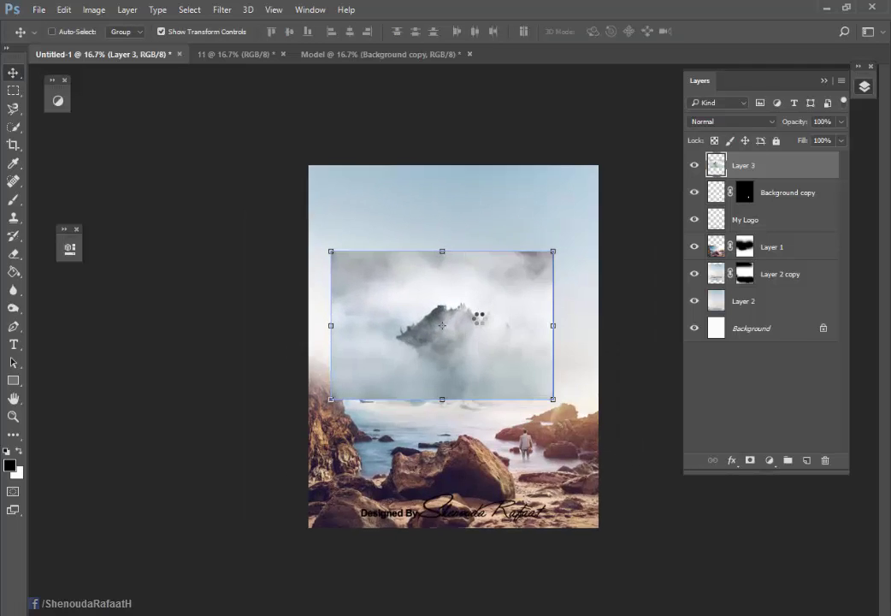
key("ctrl+plus")
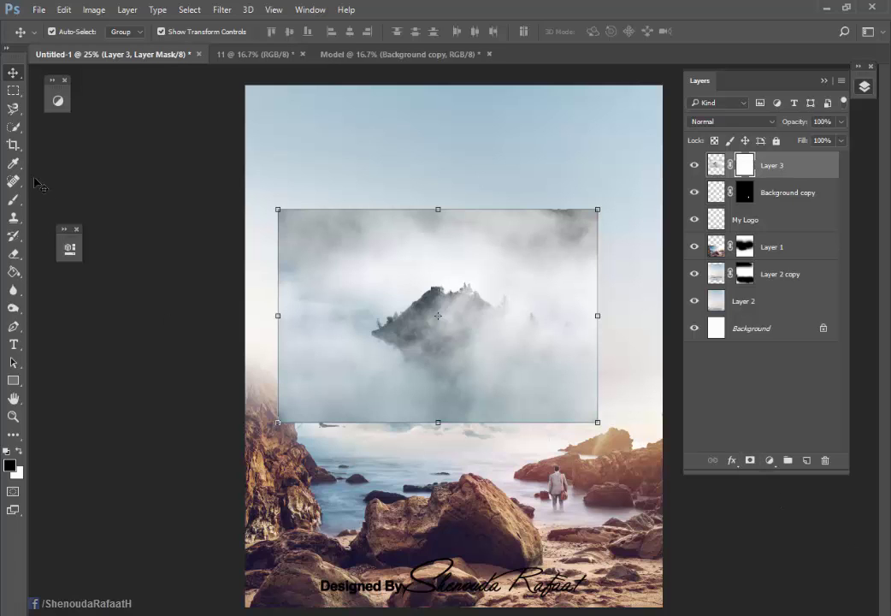
Paint black on Layer 3's mask with a 1200 px brush to hide the fog rectangle's hard edges
left_click(13, 201)
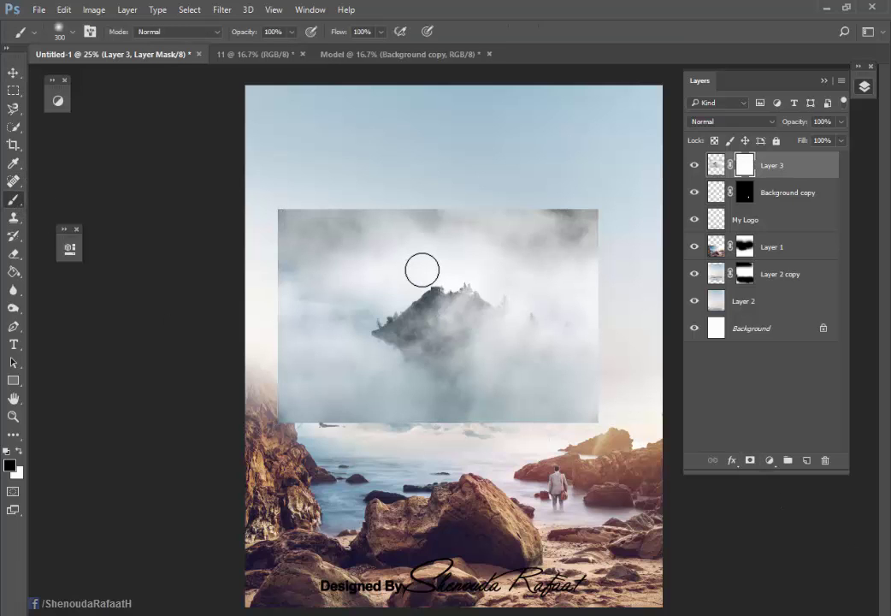
key("bracketright")
key("bracketright")
key("bracketright")
key("bracketright")
key("bracketright")
key("bracketright")
key("bracketright")
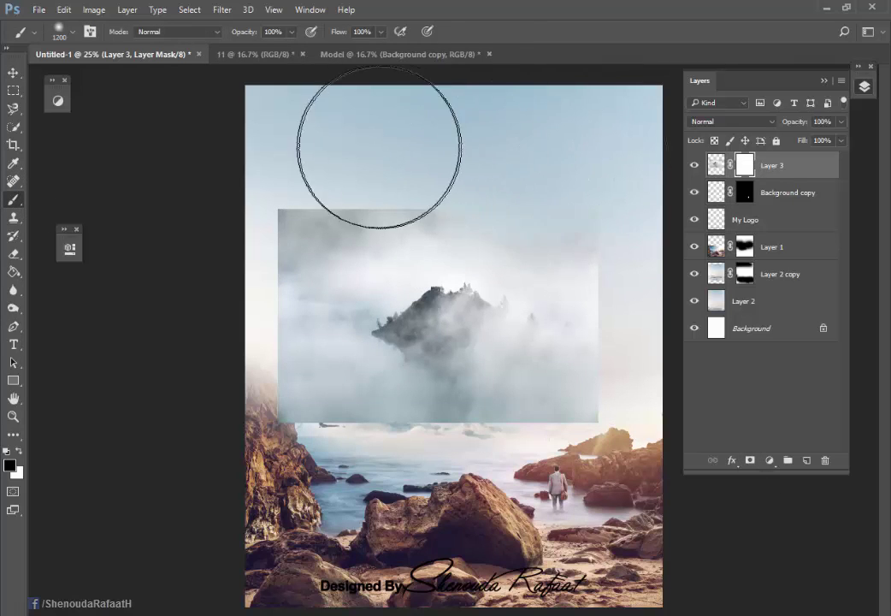
left_click_drag(379, 147, 212, 393)
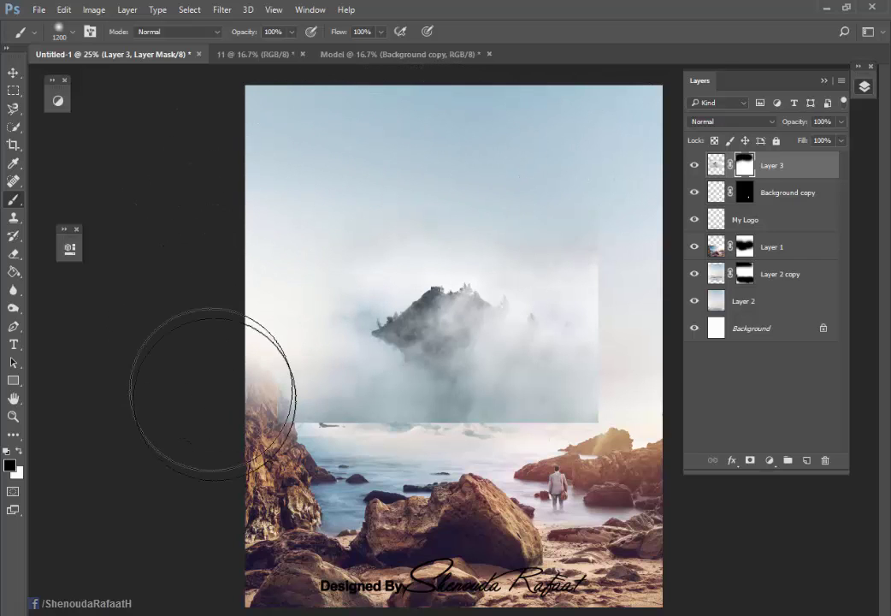
mouse_move(212, 393)
left_mouse_down()
mouse_move(372, 500)
mouse_move(536, 209)
left_mouse_up()
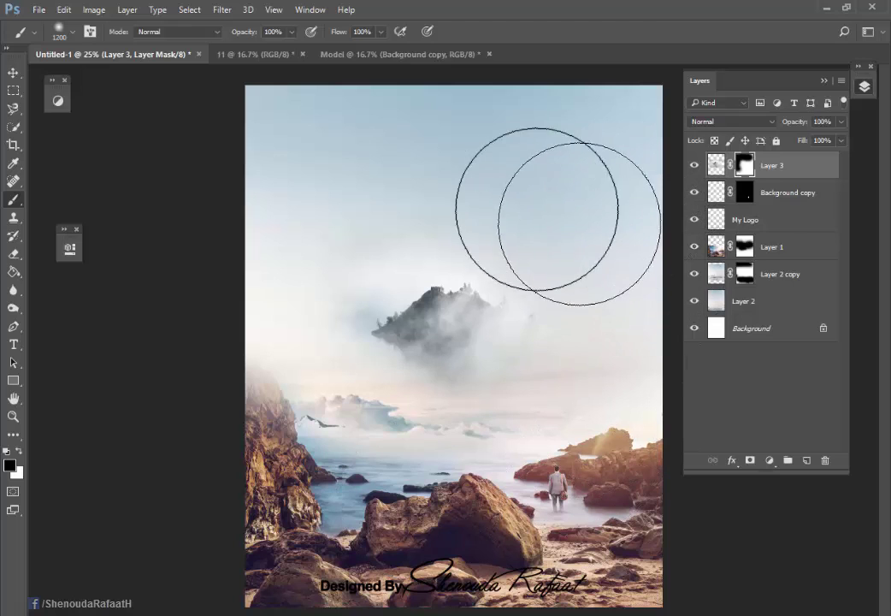
key("bracketleft")
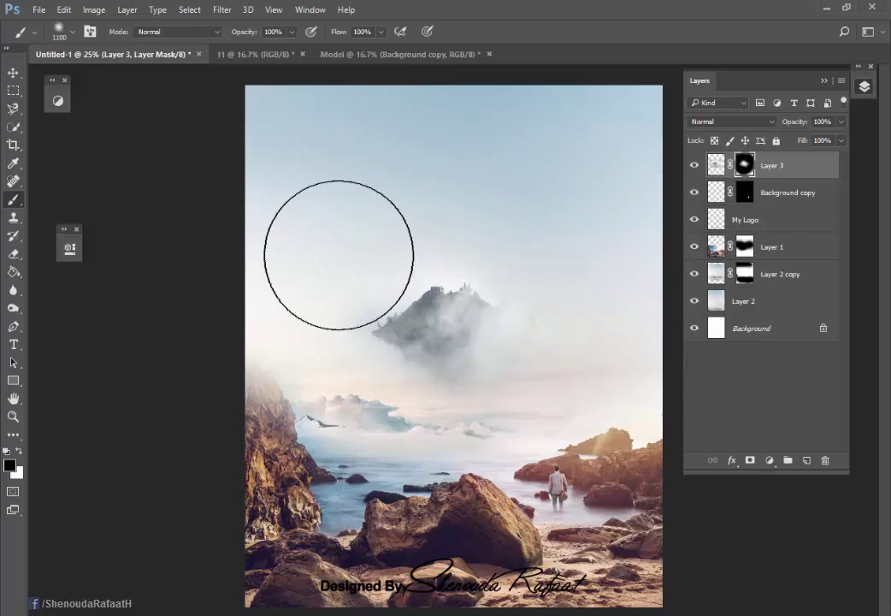
key("bracketleft")
key("bracketleft")
key("bracketleft")
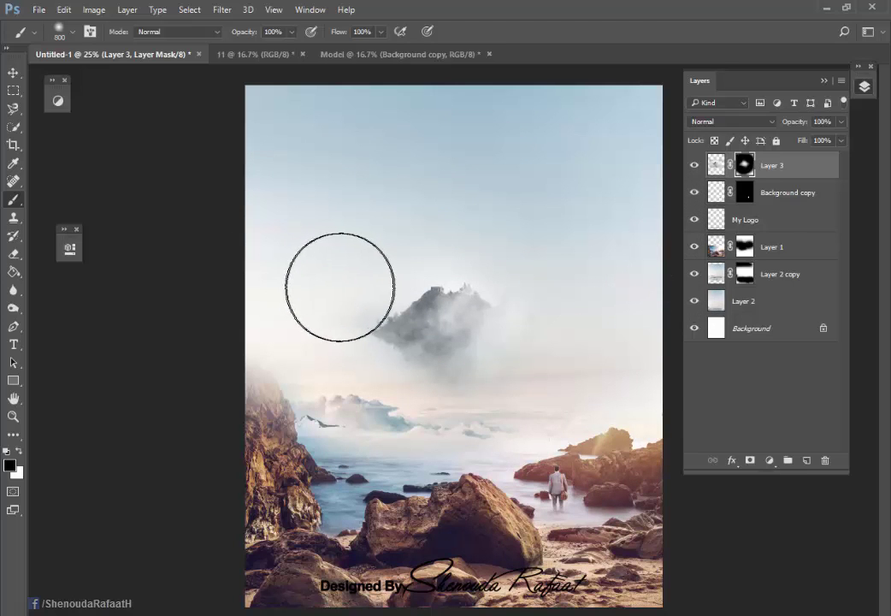
key("bracketleft")
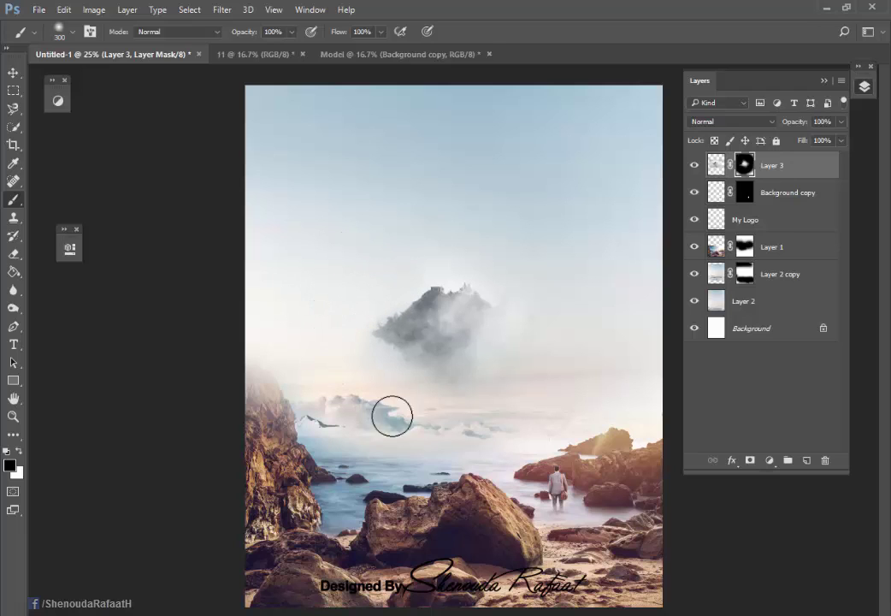
Enlarge the island layer slightly and nudge it to the right
left_click(11, 74)
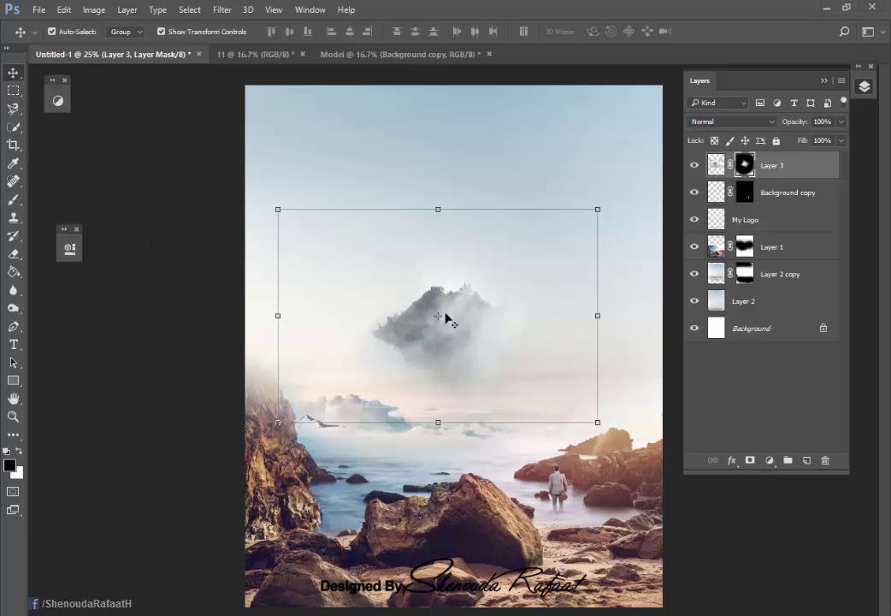
left_click_drag(599, 419, 611, 429)
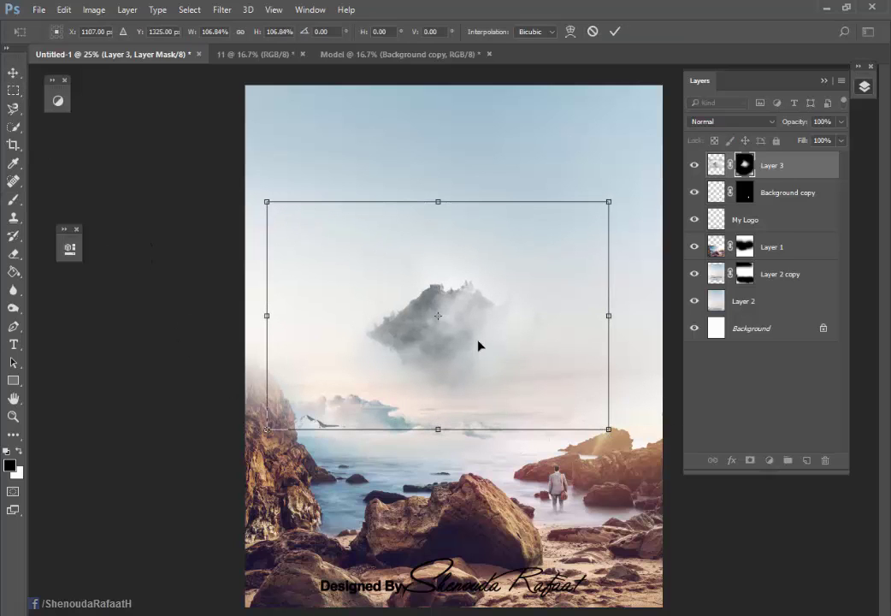
left_click_drag(480, 348, 483, 342)
key("Return")
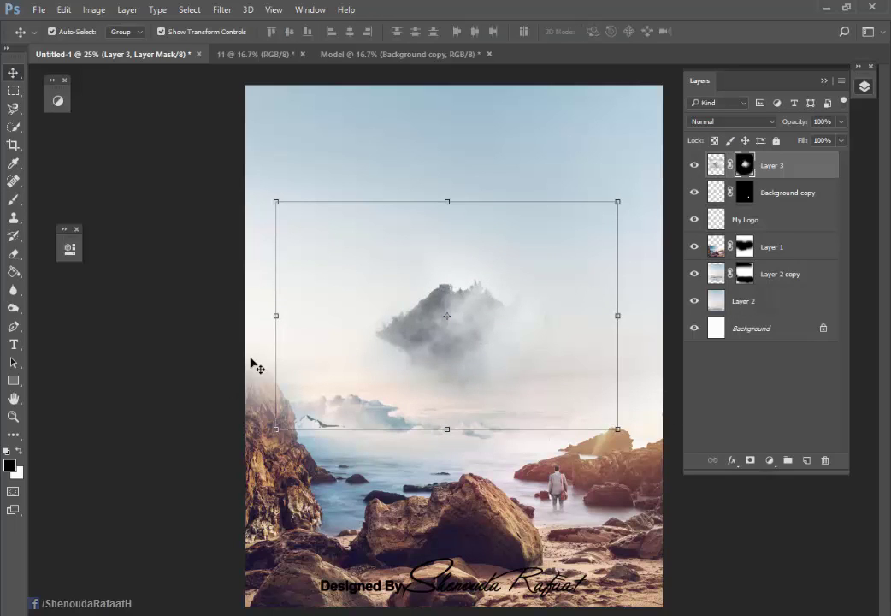
left_click(167, 363)
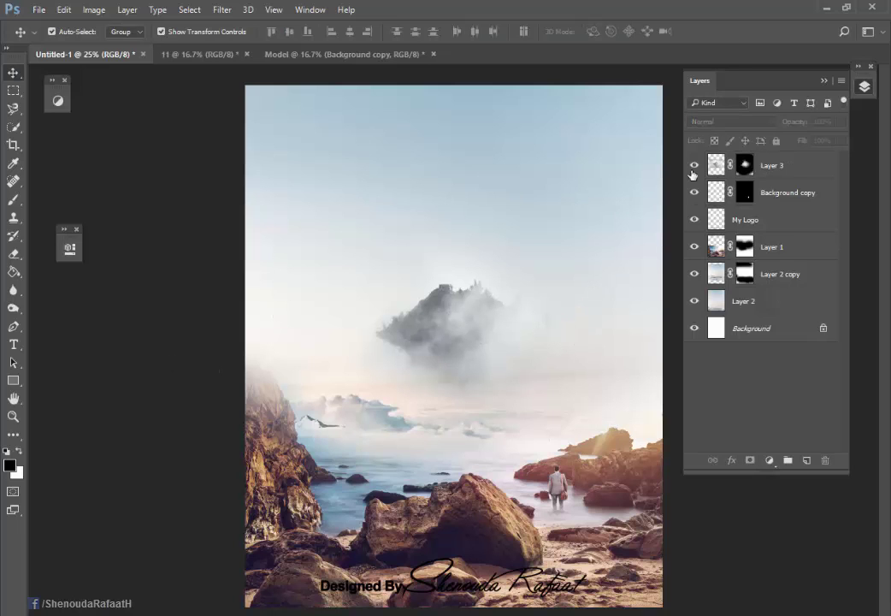
Open the forest photo and bring it into the poster as a scaled-down Layer 4
key("ctrl+o")
double_click(330, 243)
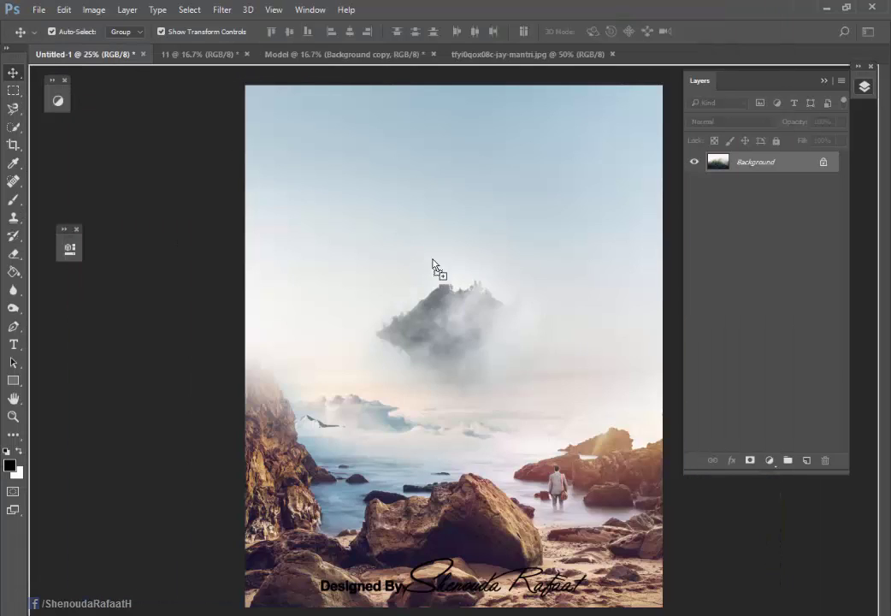
left_click_drag(133, 58, 414, 250)
left_click_drag(273, 159, 342, 204)
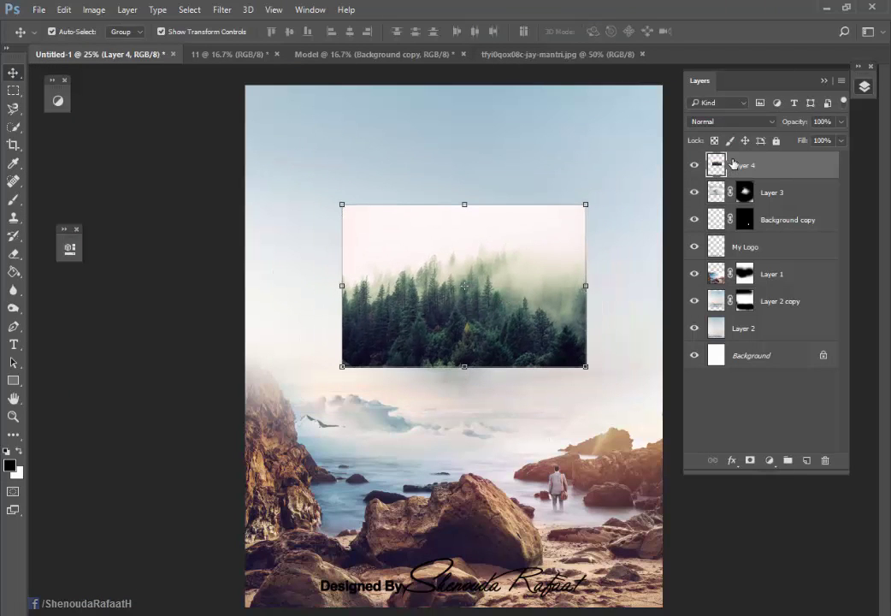
Place Layer 4 below Layer 3 in Luminosity mode, resized over the island's peak
left_click_drag(733, 163, 712, 213)
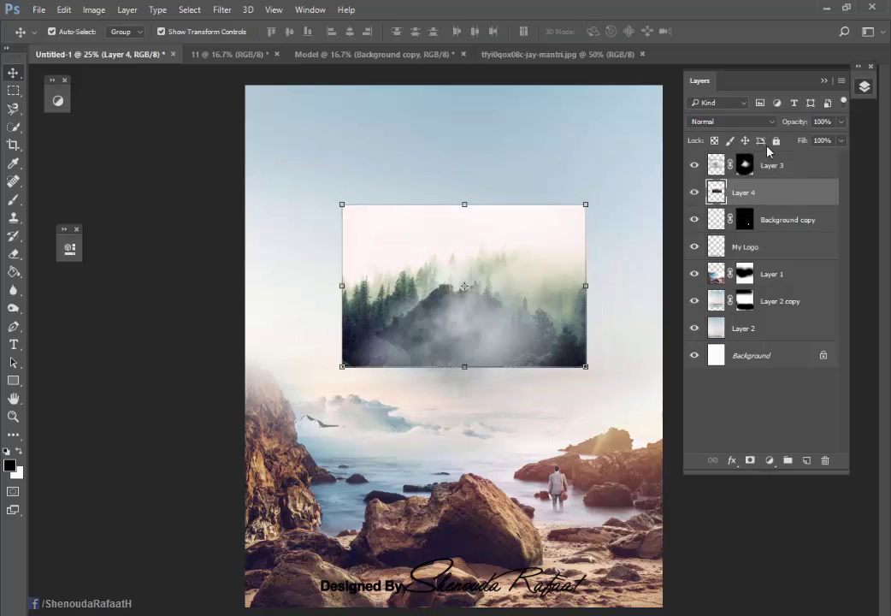
left_click(731, 122)
left_click(705, 393)
left_click_drag(340, 204, 362, 218)
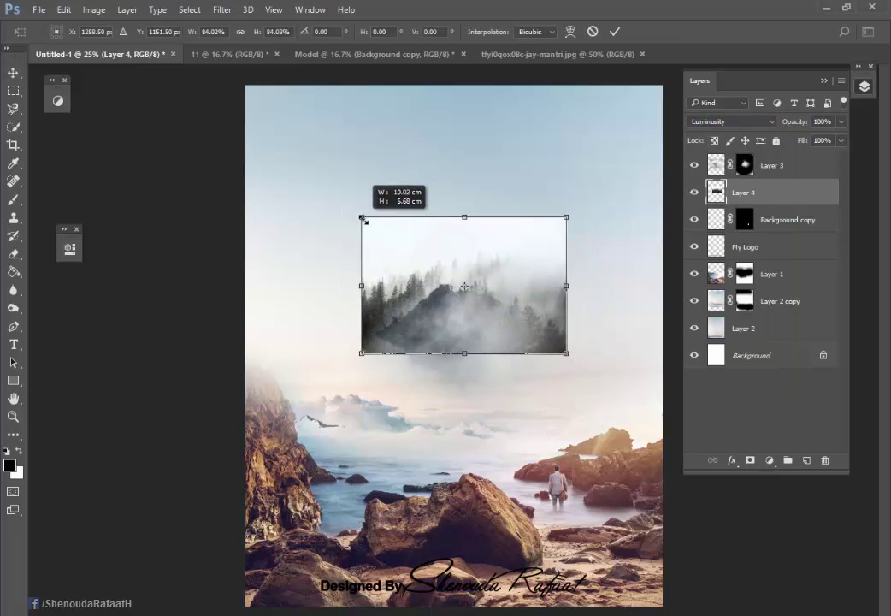
left_click_drag(403, 246, 415, 244)
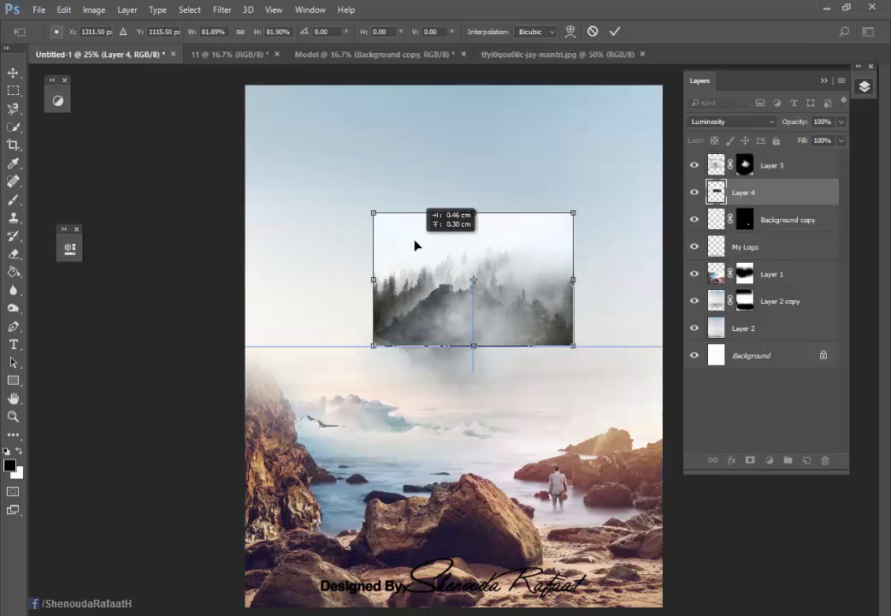
key("Return")
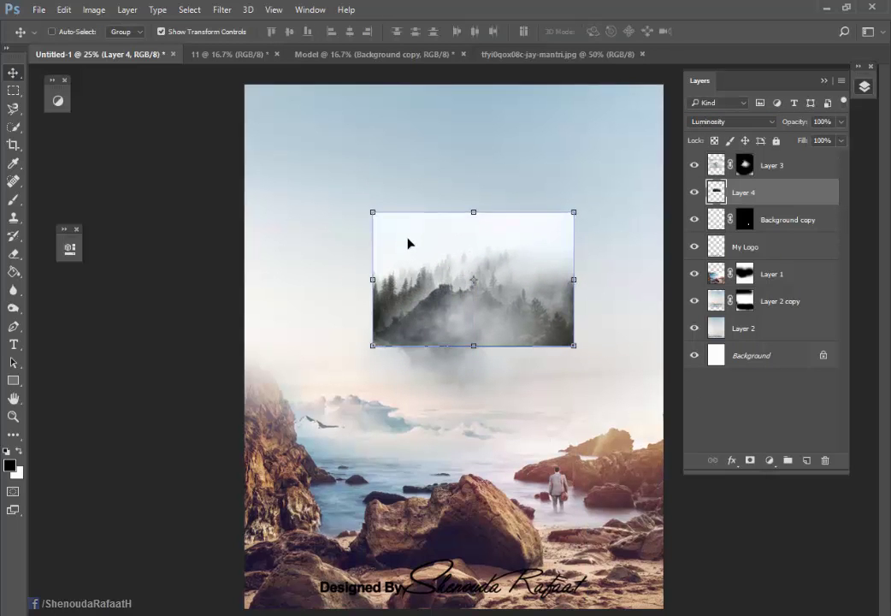
key("ctrl+plus")
key("ctrl+plus")
key("ctrl+plus")
scroll(399, 237, "up", 2)
scroll(462, 253, "up", 2)
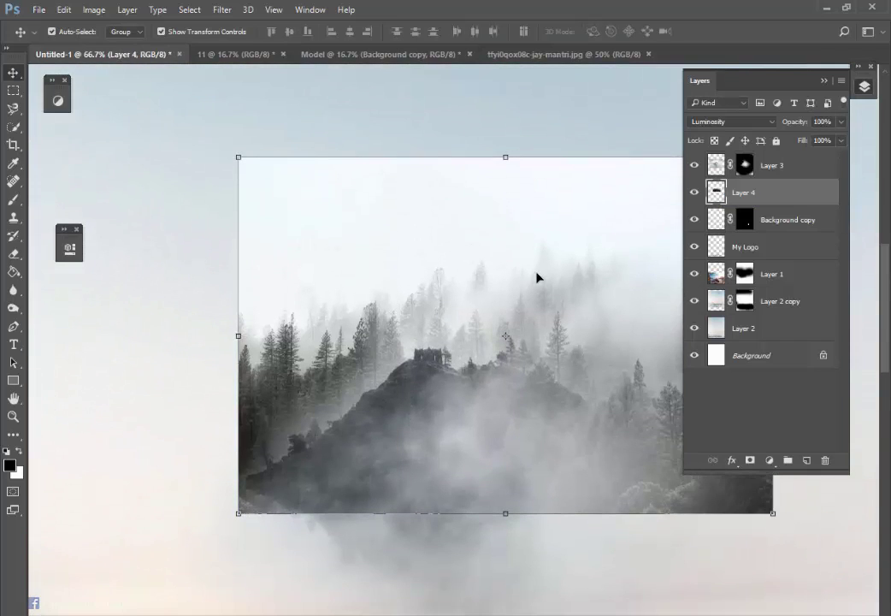
scroll(519, 276, "right", 1)
scroll(499, 273, "right", 2)
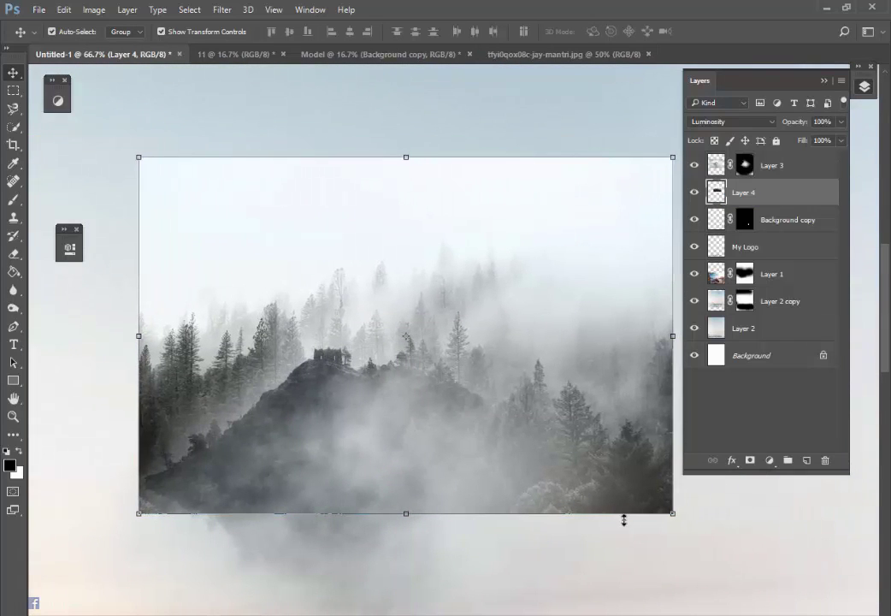
Add a mask to Layer 4 and drag its This Layer white Blend If slider to about 196
left_click(750, 460)
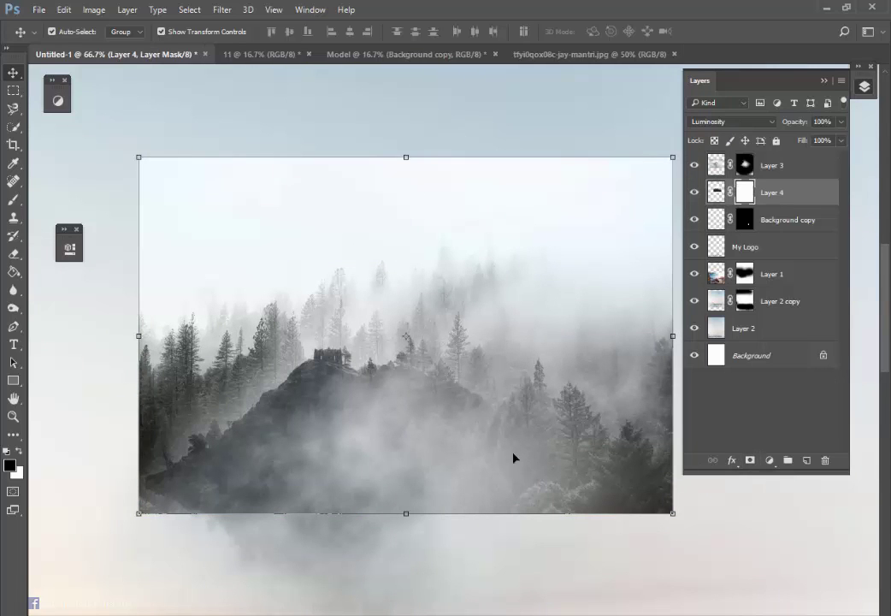
left_click_drag(513, 458, 535, 457)
key("b")
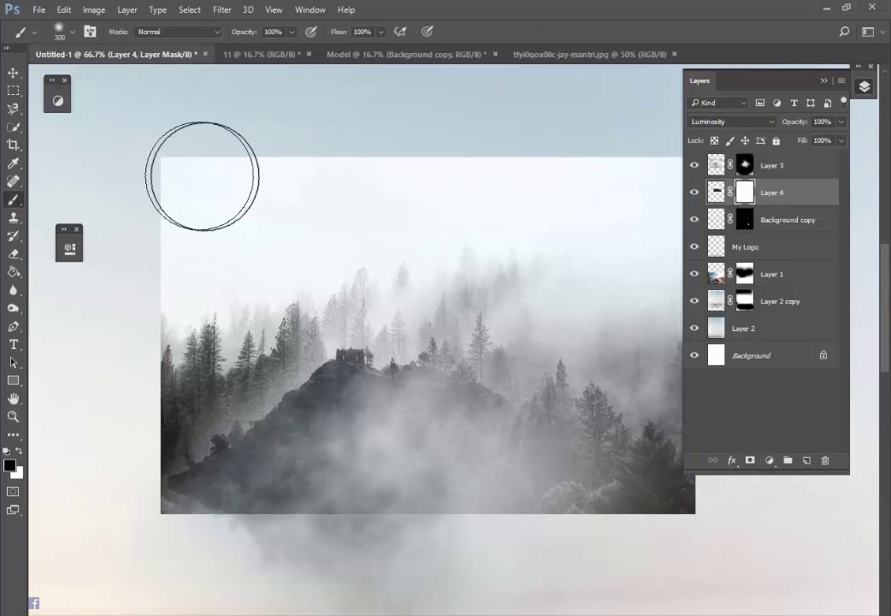
right_click(763, 198)
left_click(547, 101)
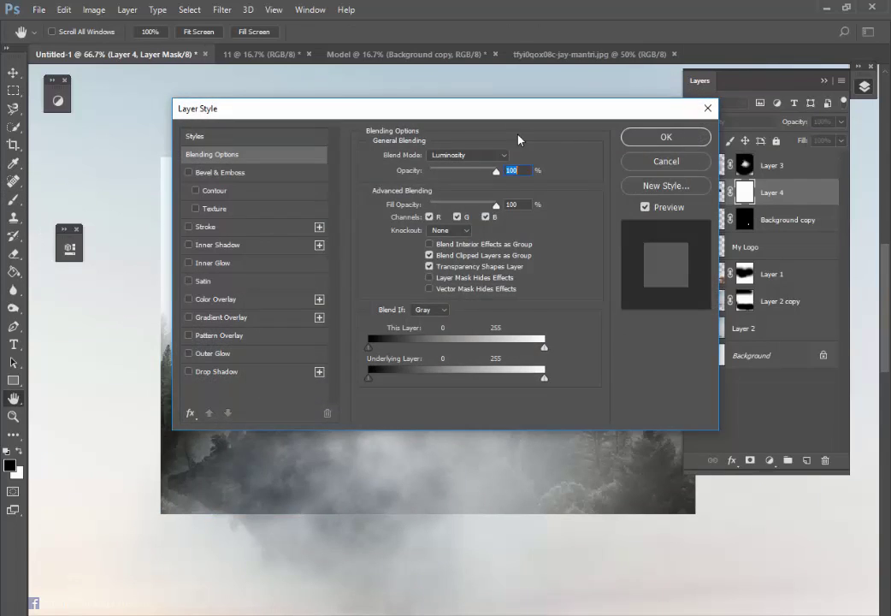
mouse_move(509, 104)
left_mouse_down()
mouse_move(491, 495)
mouse_move(693, 326)
left_mouse_up()
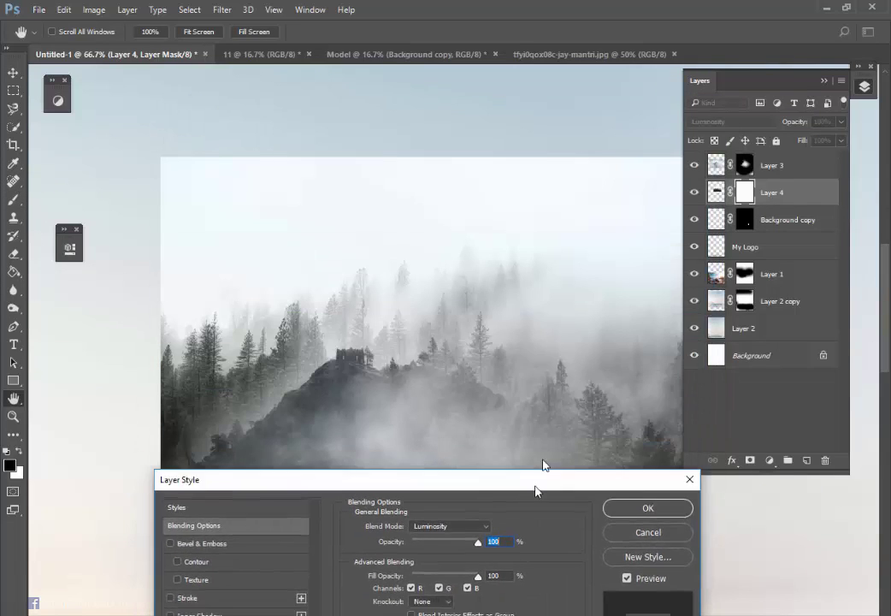
left_click_drag(671, 564, 631, 566)
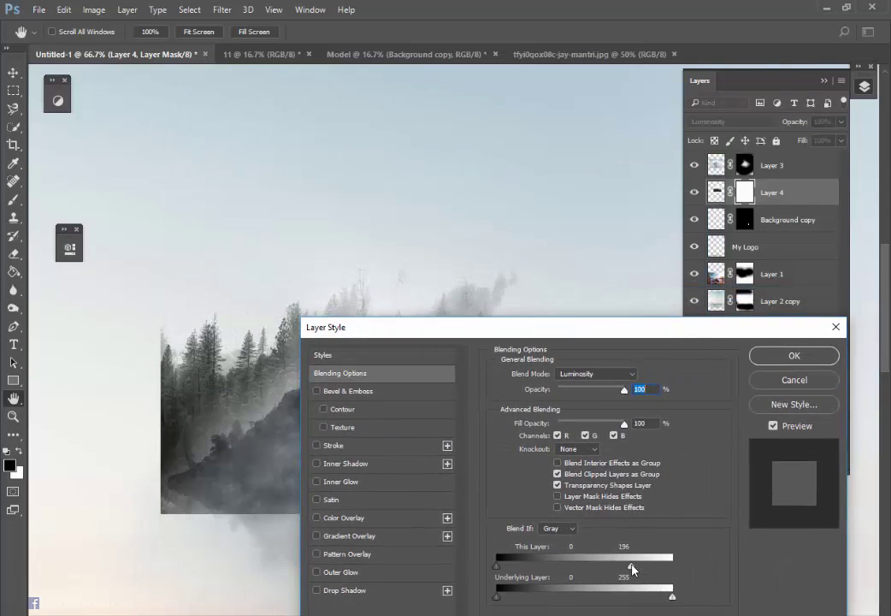
left_click_drag(565, 331, 597, 389)
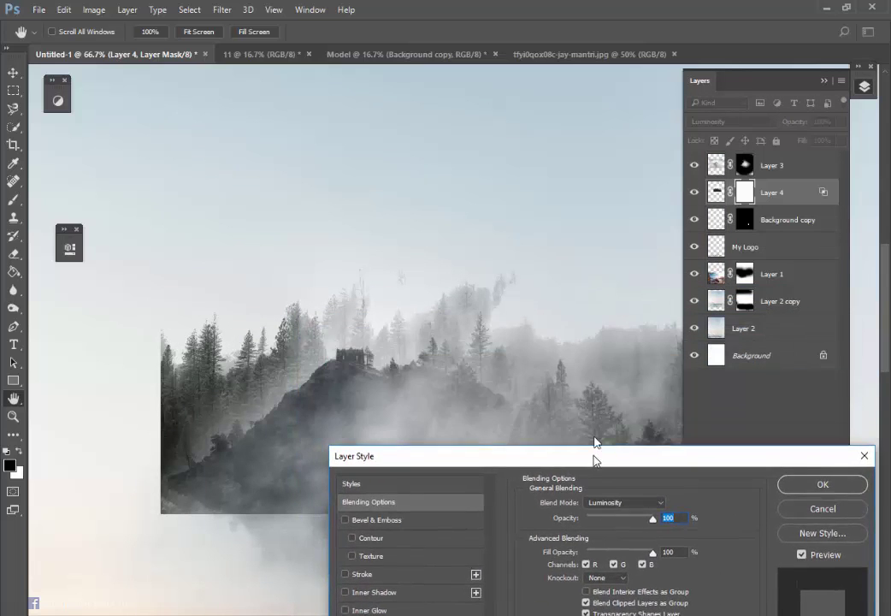
Confirm the blending change, then paint Layer 4's mask black along the photo's left and bottom edges
left_click(826, 415)
key("b")
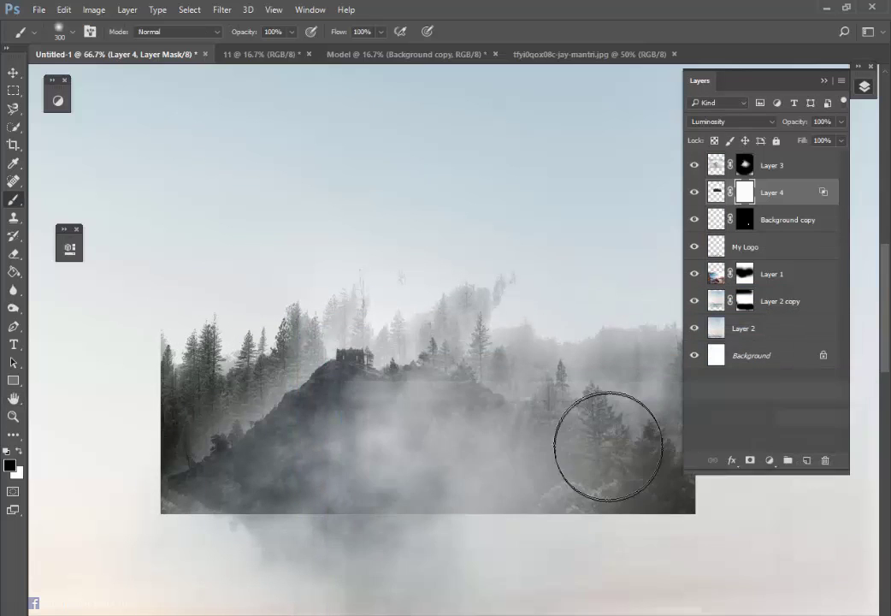
key("bracketright")
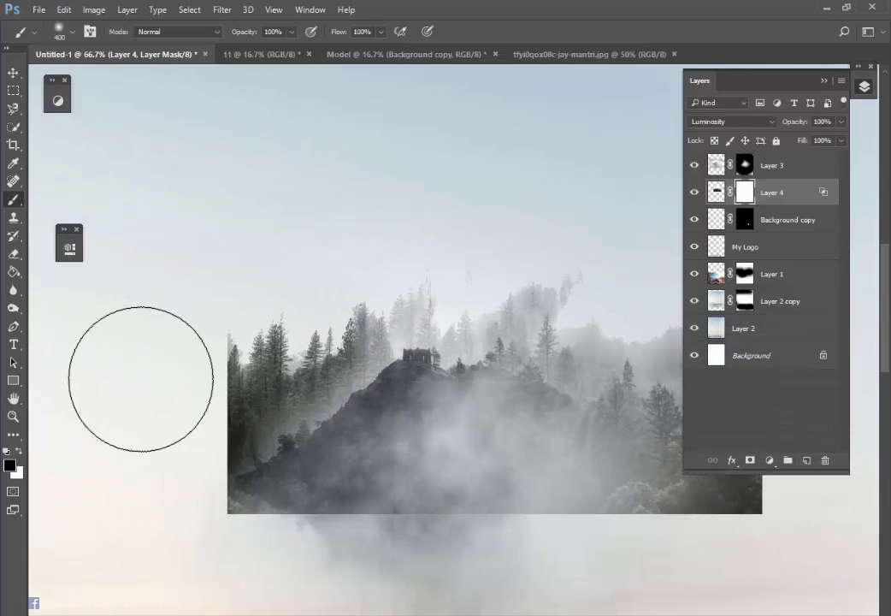
key("bracketright")
left_click_drag(84, 369, 229, 368)
key("bracketleft")
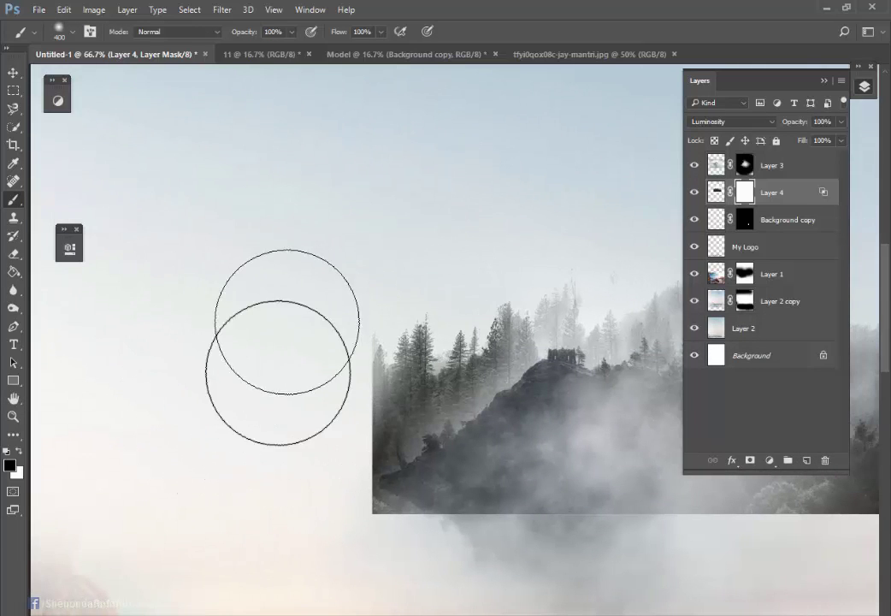
left_click_drag(291, 374, 287, 508)
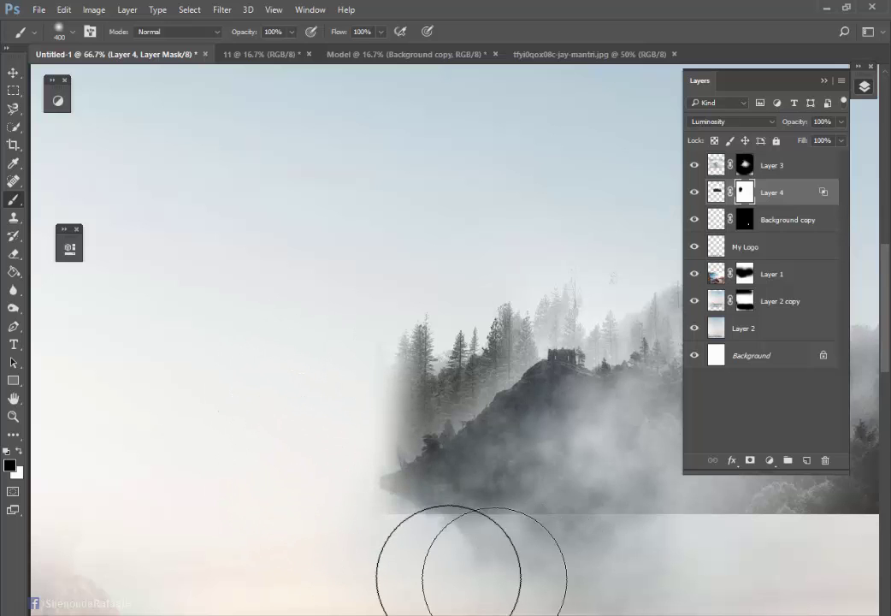
left_click_drag(287, 507, 523, 547)
Fade the forest photo's right edge and the trees right of the island into fog
left_click_drag(652, 538, 474, 537)
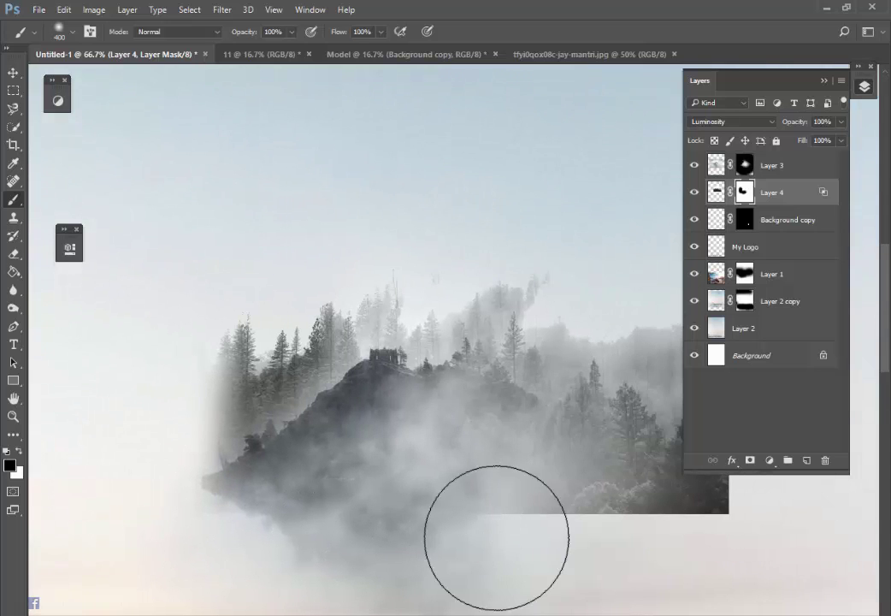
left_click_drag(622, 560, 535, 558)
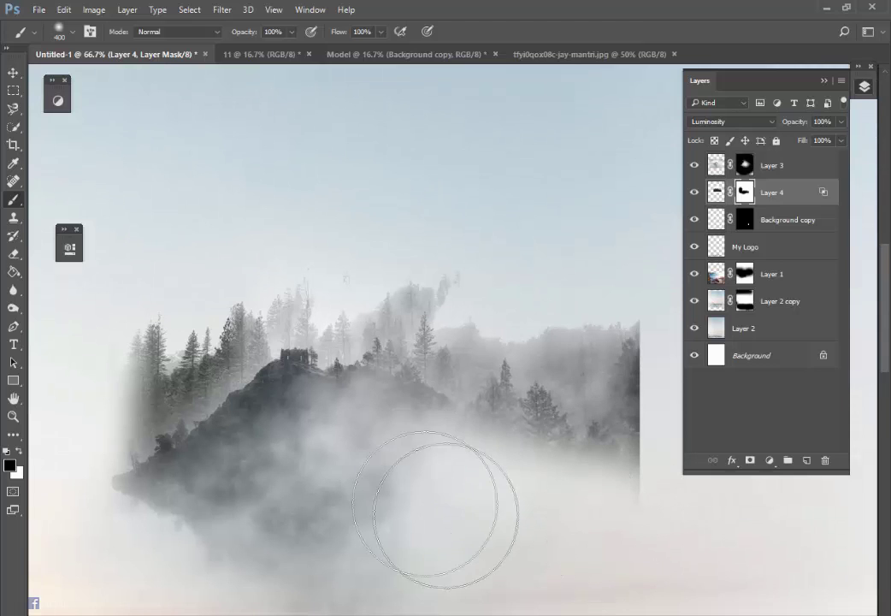
mouse_move(422, 567)
left_mouse_down()
mouse_move(626, 428)
mouse_move(613, 427)
left_mouse_up()
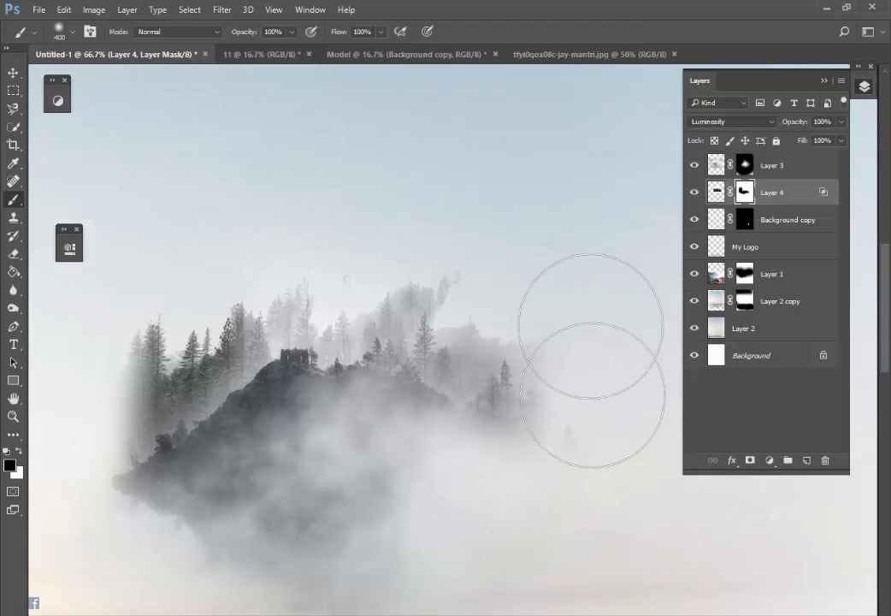
mouse_move(587, 359)
left_mouse_down()
mouse_move(526, 447)
mouse_move(513, 445)
left_mouse_up()
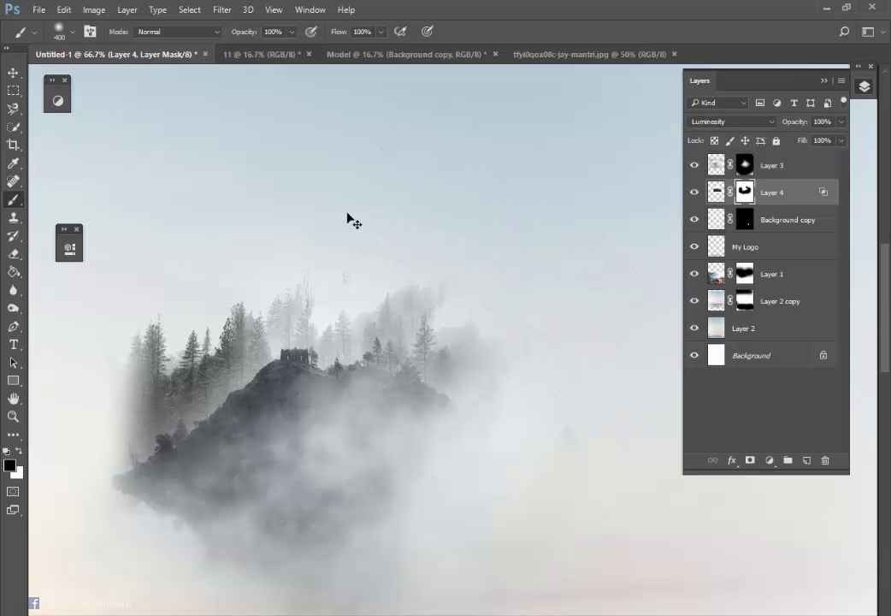
left_click_drag(348, 218, 393, 218)
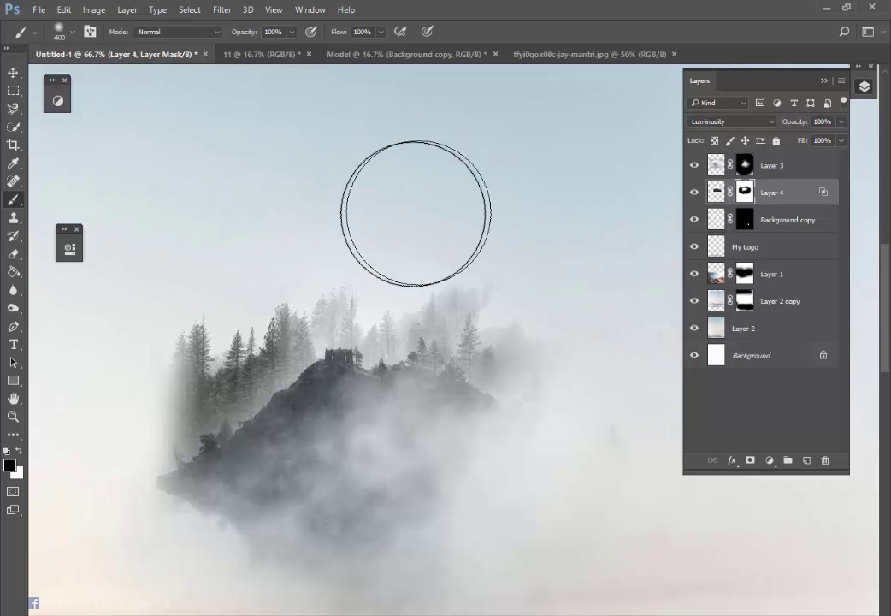
left_click(14, 72)
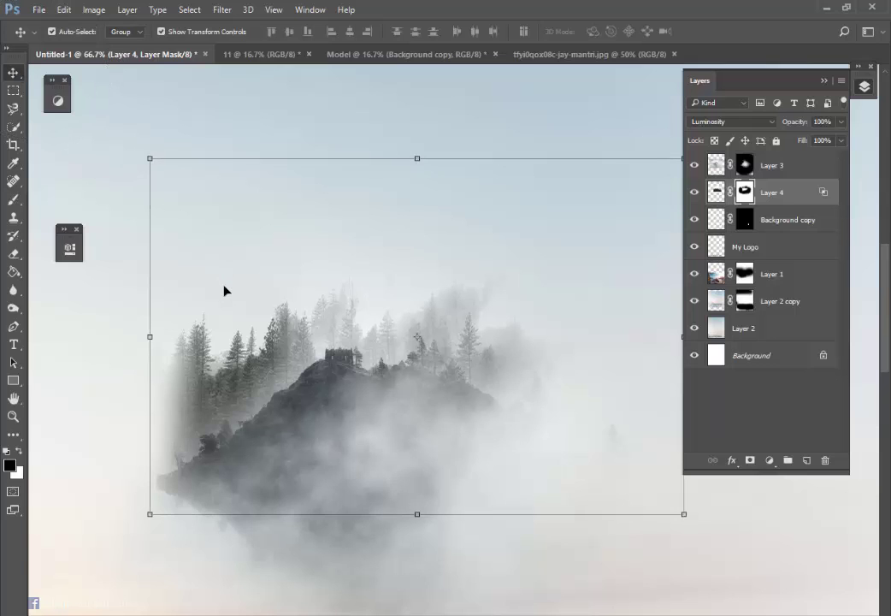
left_click_drag(235, 407, 230, 430)
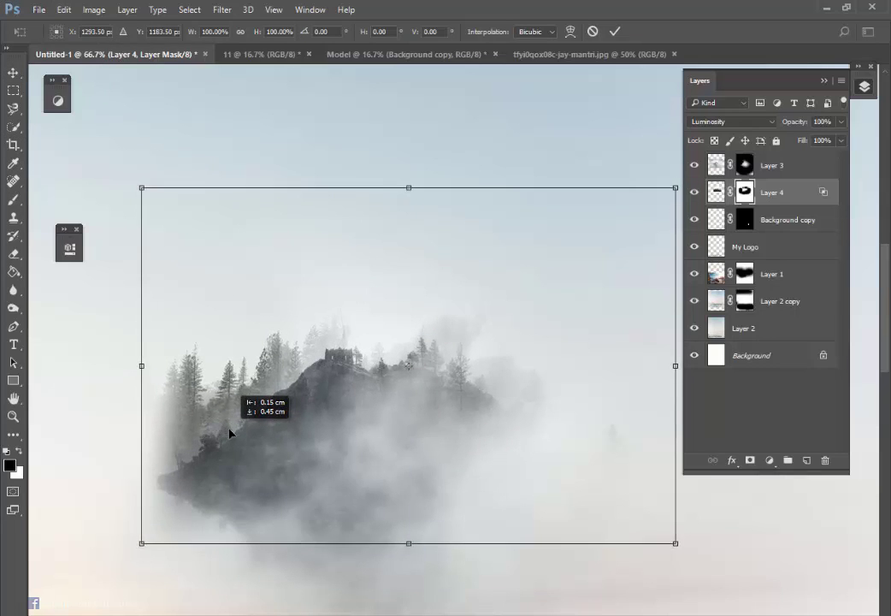
key("Return")
key("shift+Right")
key("shift+Right")
key("shift+Right")
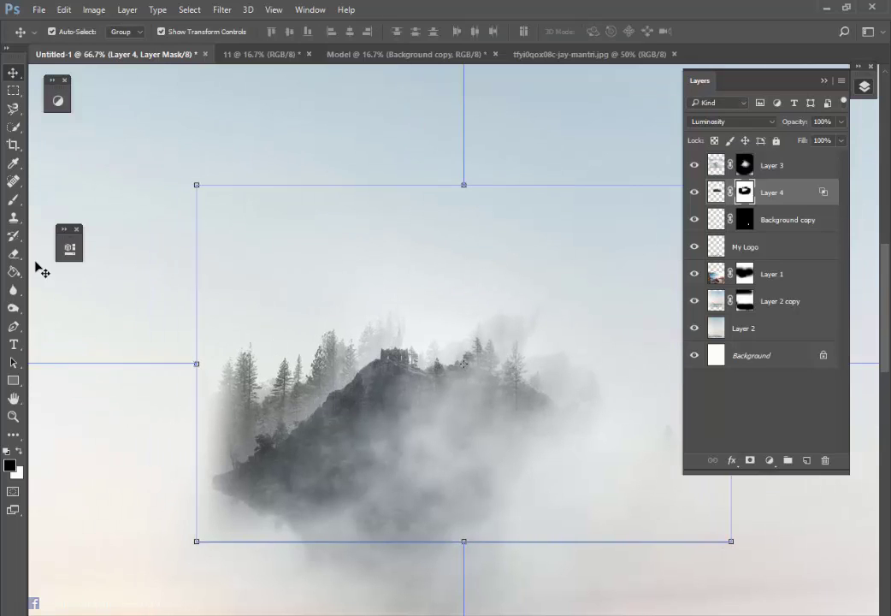
left_click(13, 199)
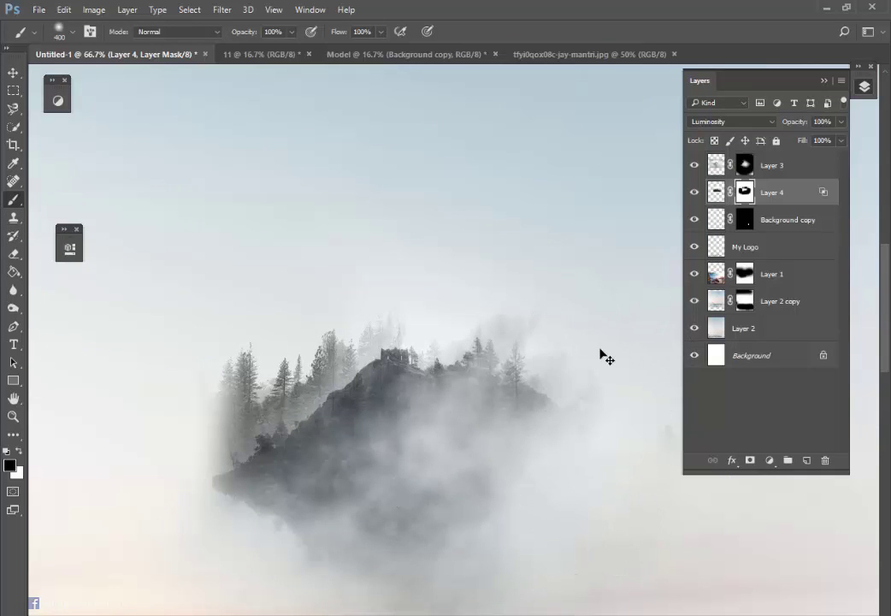
key("ctrl+z")
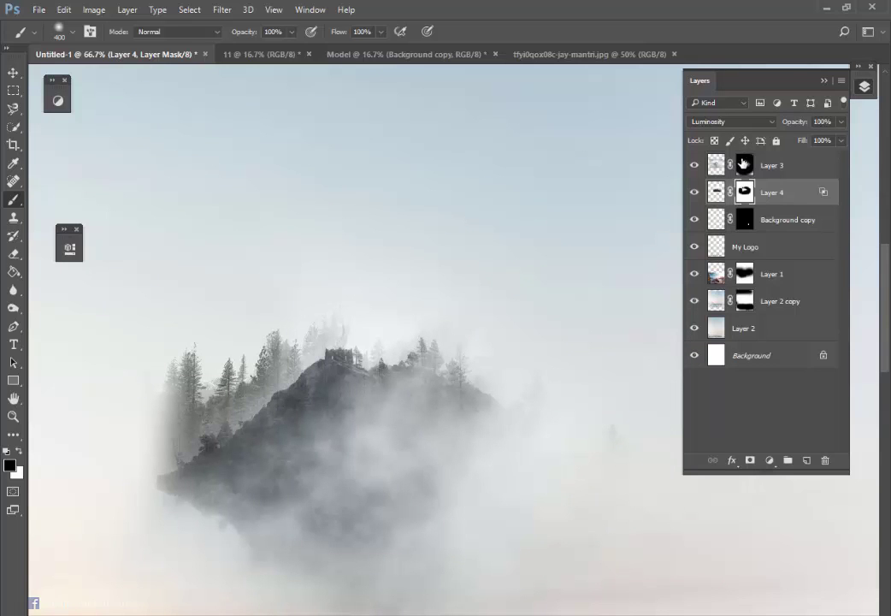
left_click(743, 164)
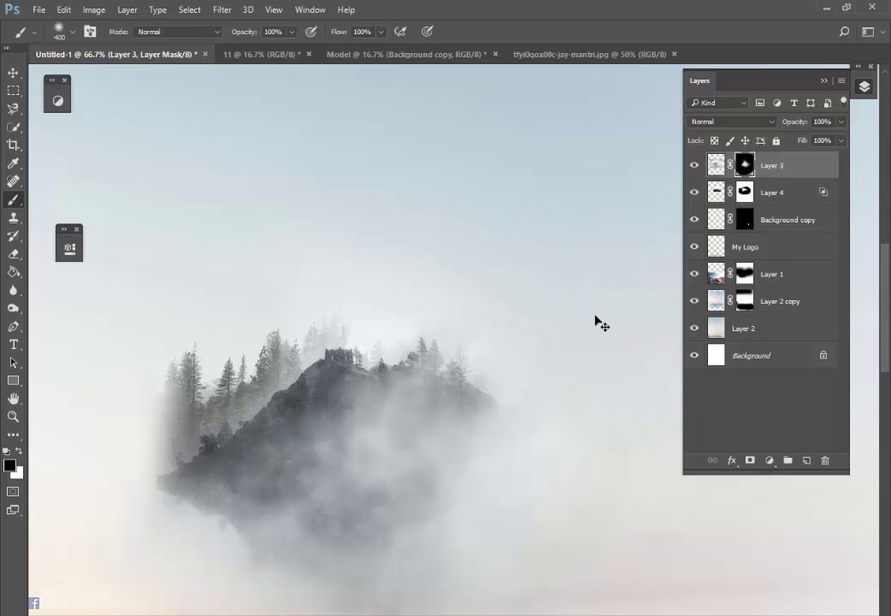
Try Layer 3 at 51% opacity, restore full opacity, and nudge the island slightly left
key("ctrl+0")
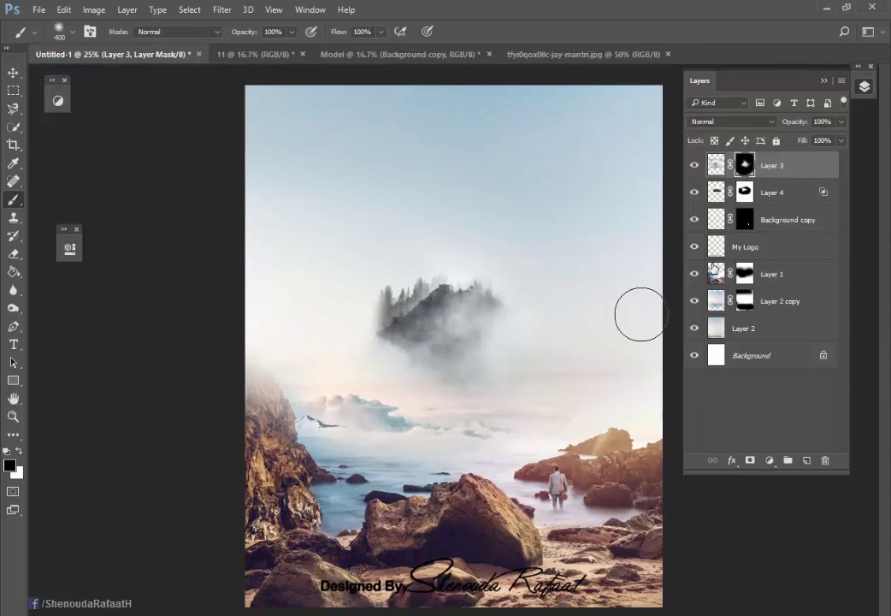
mouse_move(815, 133)
left_mouse_down()
mouse_move(844, 140)
mouse_move(810, 138)
left_mouse_up()
key("alt+bracketleft")
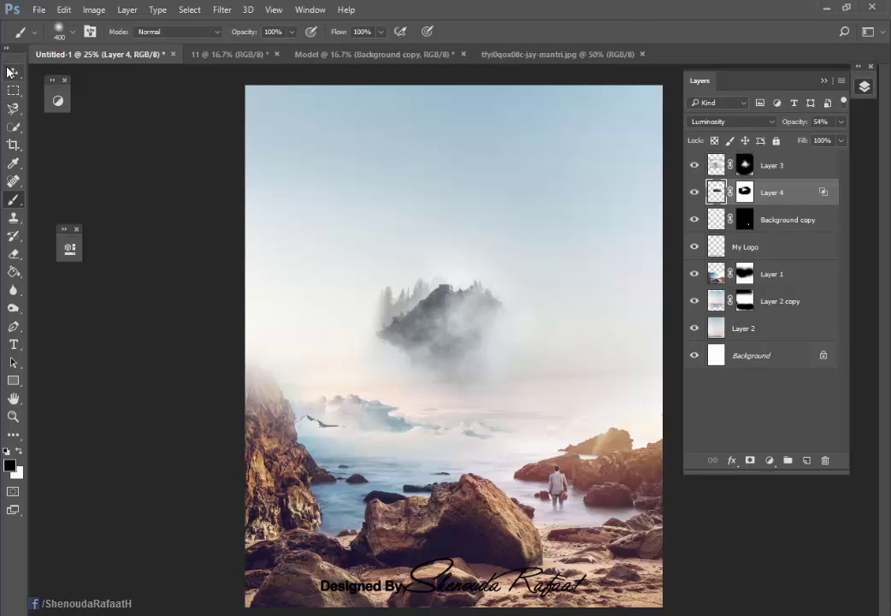
left_click(10, 71)
key("shift+Left")
key("shift+Left")
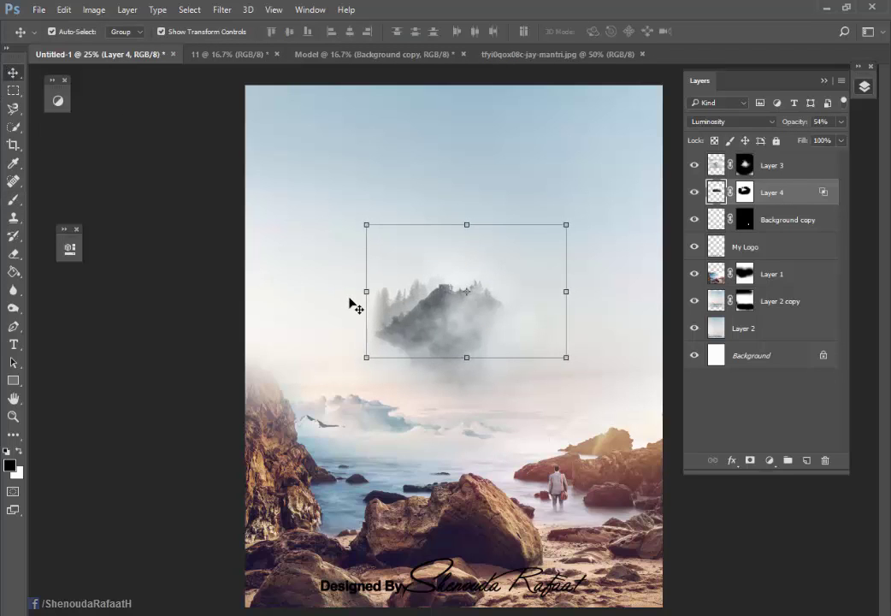
left_click(160, 324)
Select Layer 3, toggle its visibility to compare, and select its mask
left_click(349, 321)
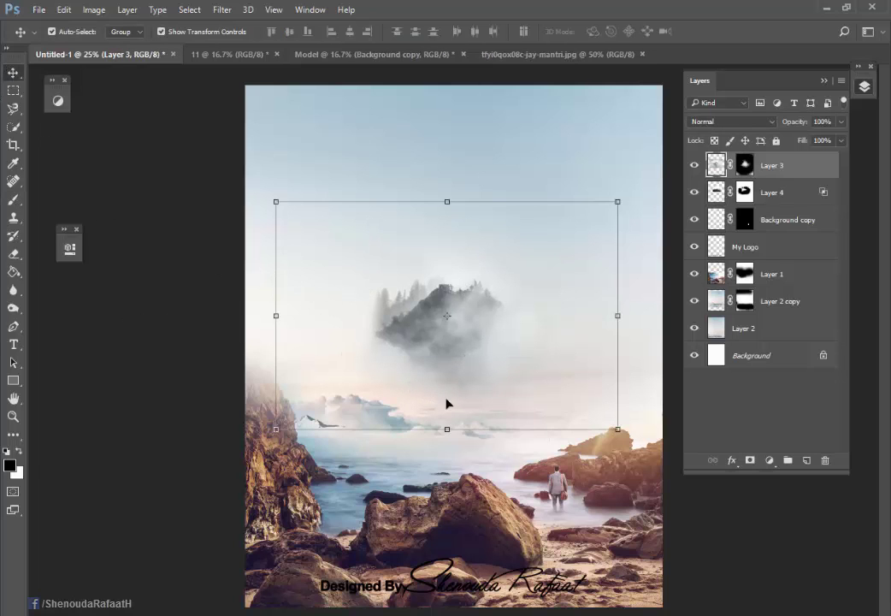
left_click(513, 500)
left_click(469, 289)
key("ctrl+plus")
key("ctrl+plus")
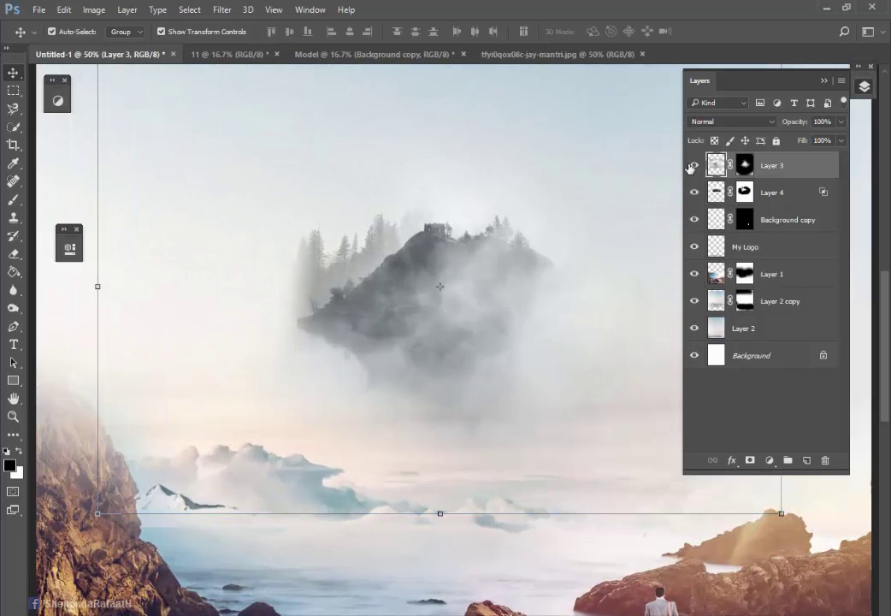
left_click(693, 165)
left_click(693, 165)
left_click(745, 165)
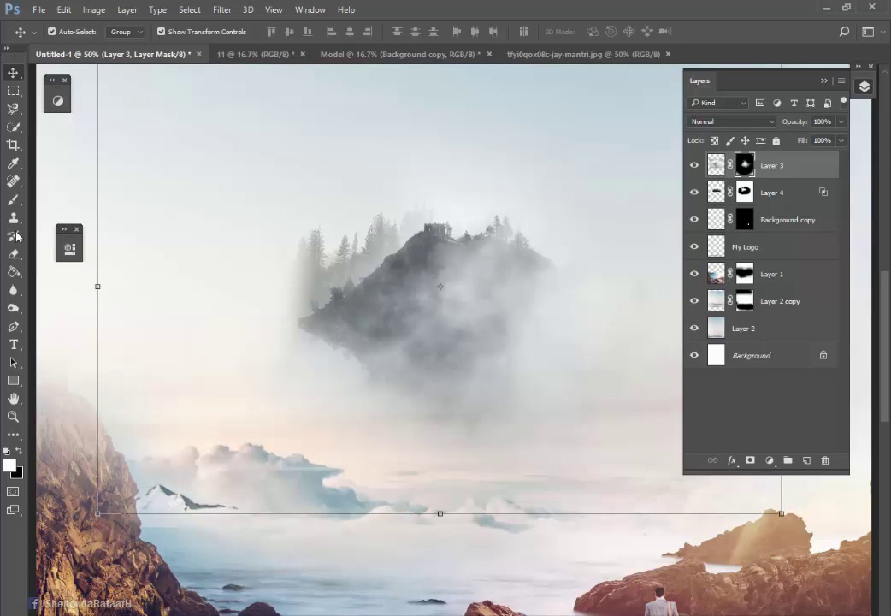
Paint on Layer 3's mask to thin the fog right of the island, then view the whole poster
left_click(13, 200)
scroll(438, 294, "right", 3)
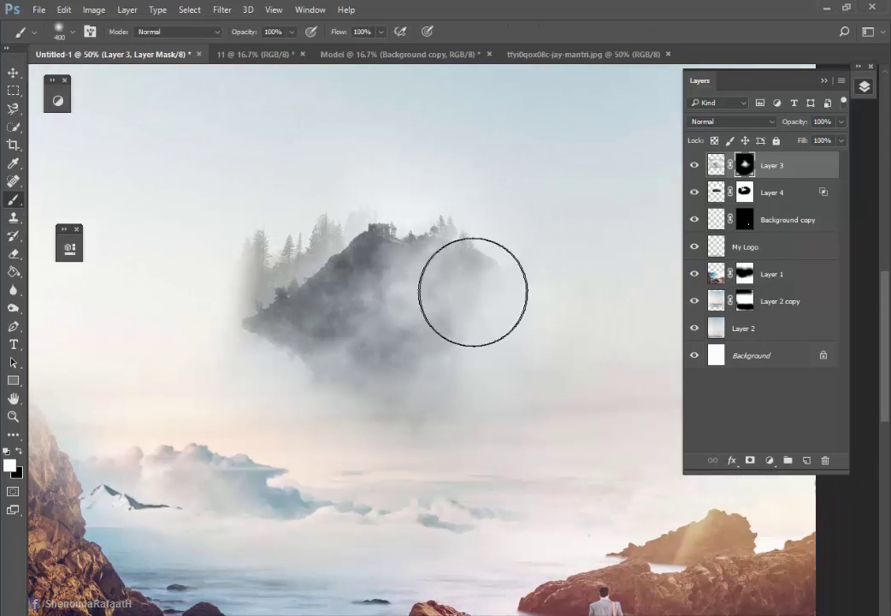
mouse_move(490, 294)
left_mouse_down()
mouse_move(513, 283)
mouse_move(491, 279)
mouse_move(494, 269)
left_mouse_up()
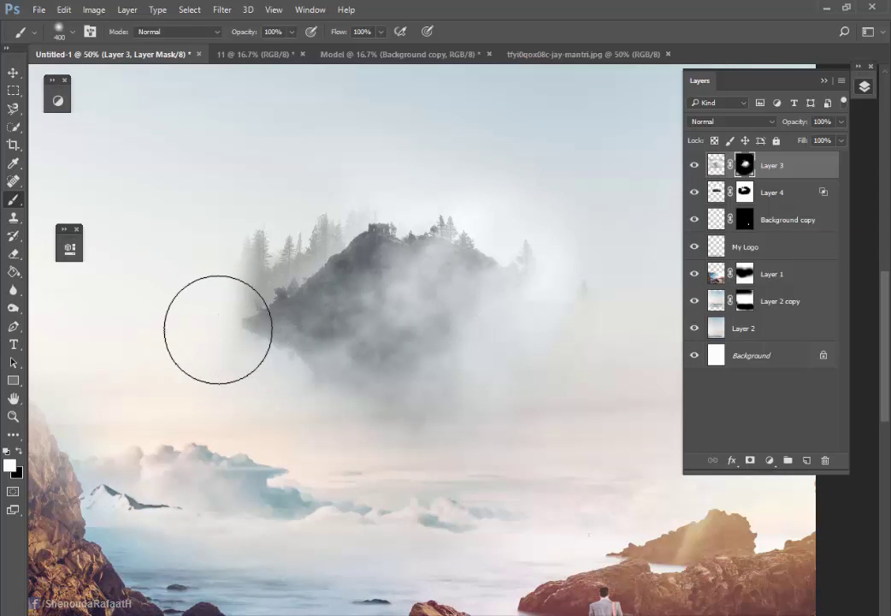
key("ctrl+minus")
key("ctrl+minus")
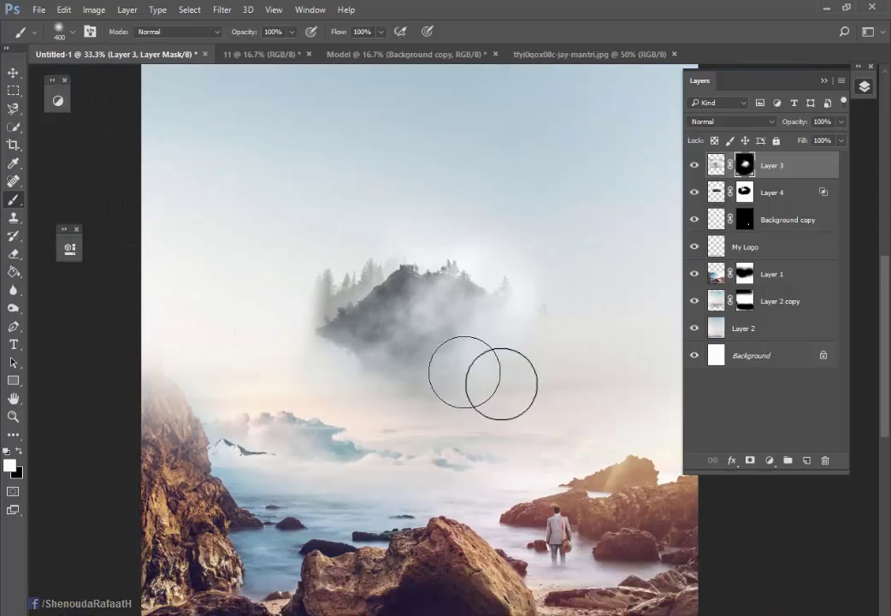
key("x")
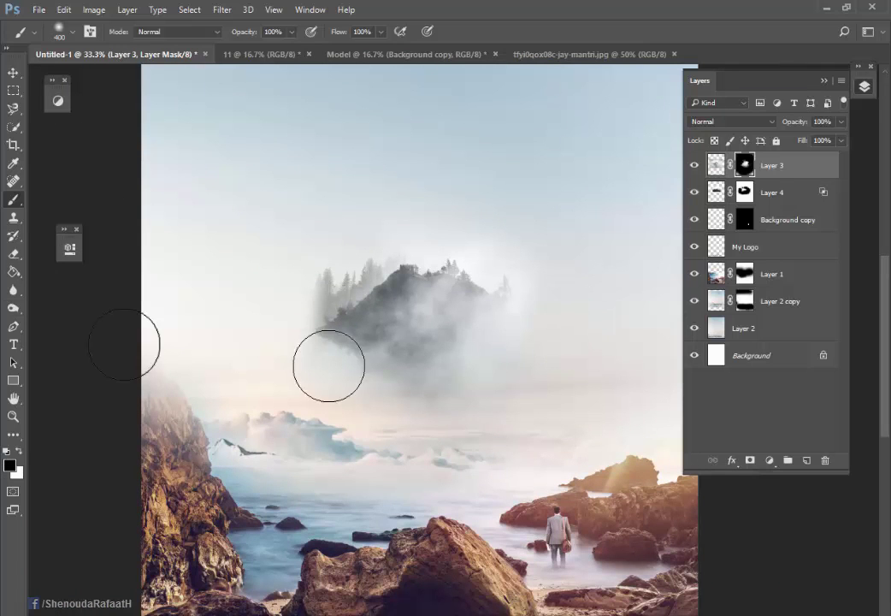
left_click(12, 75)
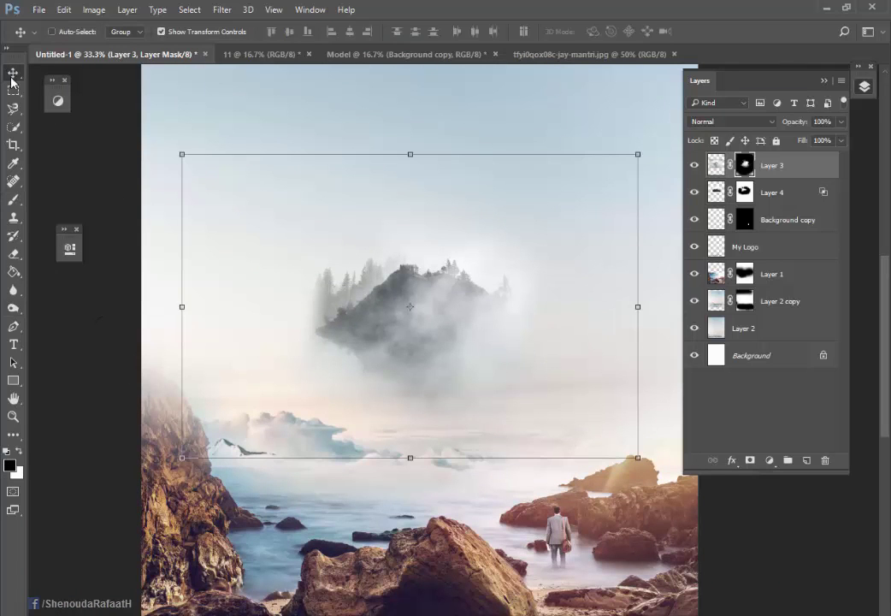
key("ctrl+minus")
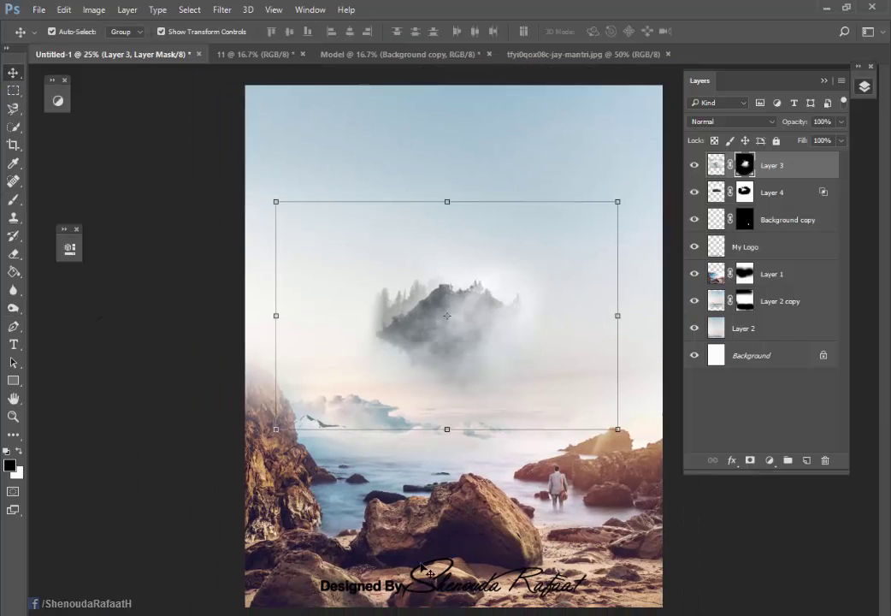
Scale down the My Logo signature
left_click(460, 596)
left_click_drag(589, 557, 517, 569)
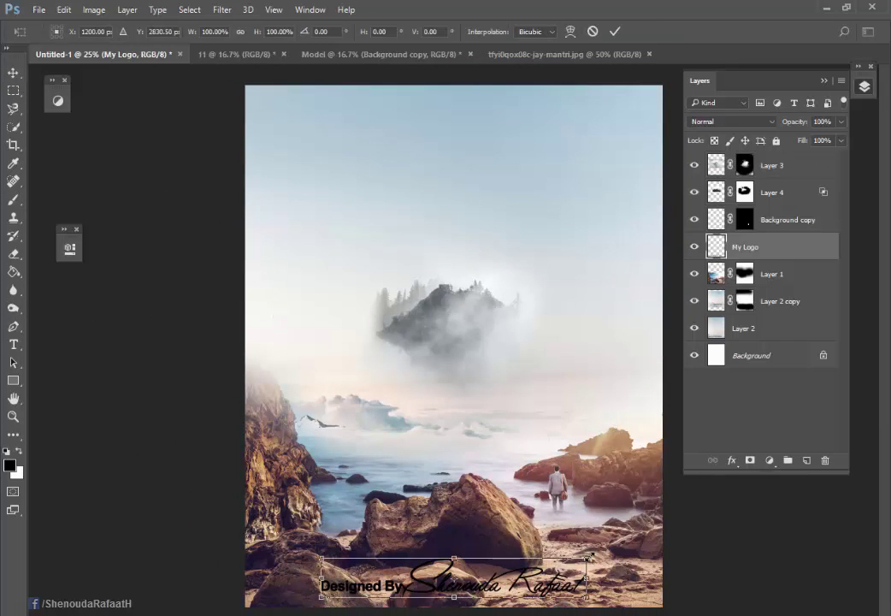
key("Return")
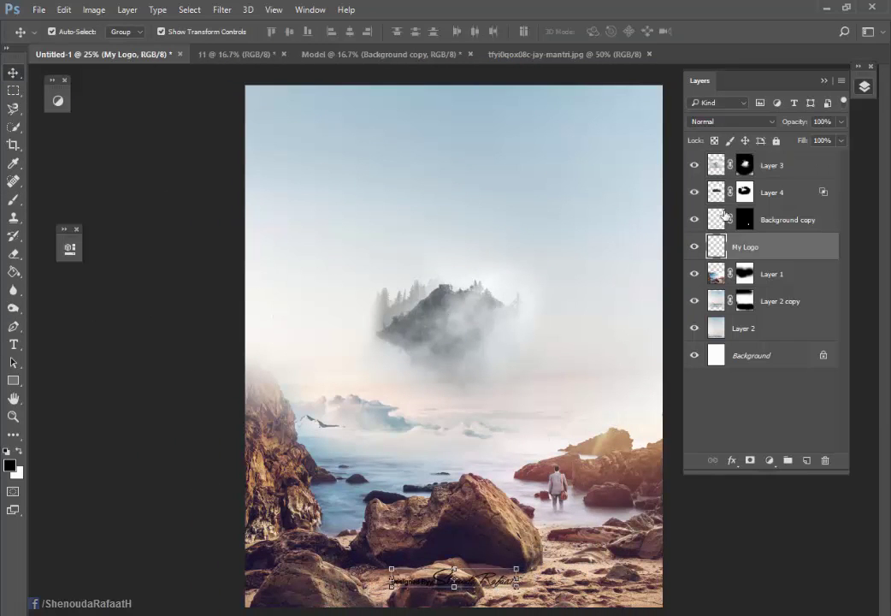
Give the signature a white Color Overlay and move it onto the big rock at 82% size
right_click(773, 249)
left_click(534, 98)
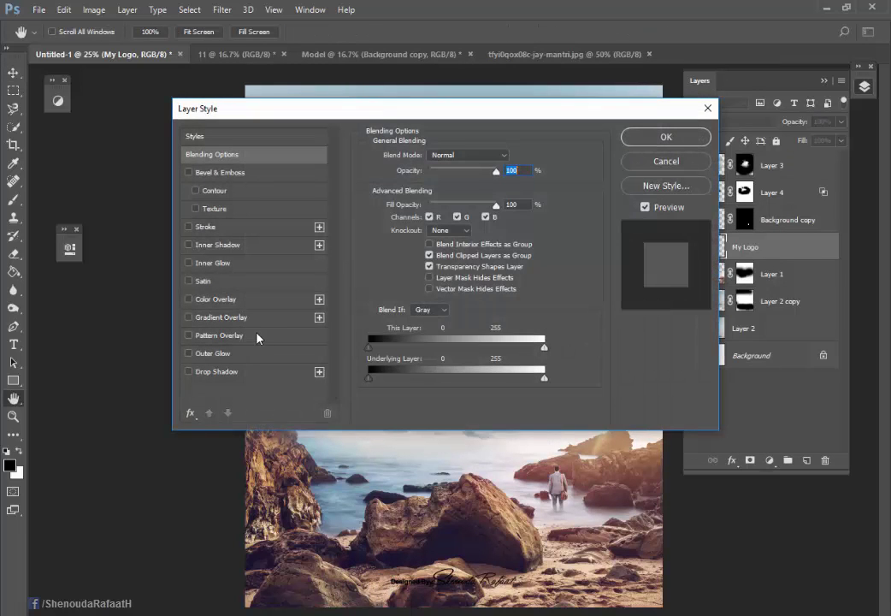
left_click(218, 299)
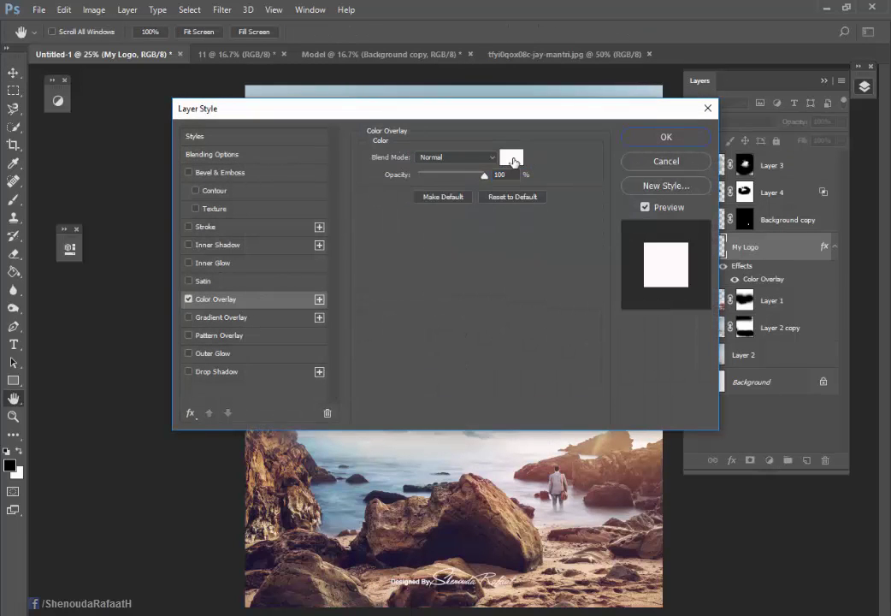
key("Return")
mouse_move(472, 561)
left_mouse_down()
mouse_move(472, 528)
mouse_move(506, 531)
left_mouse_up()
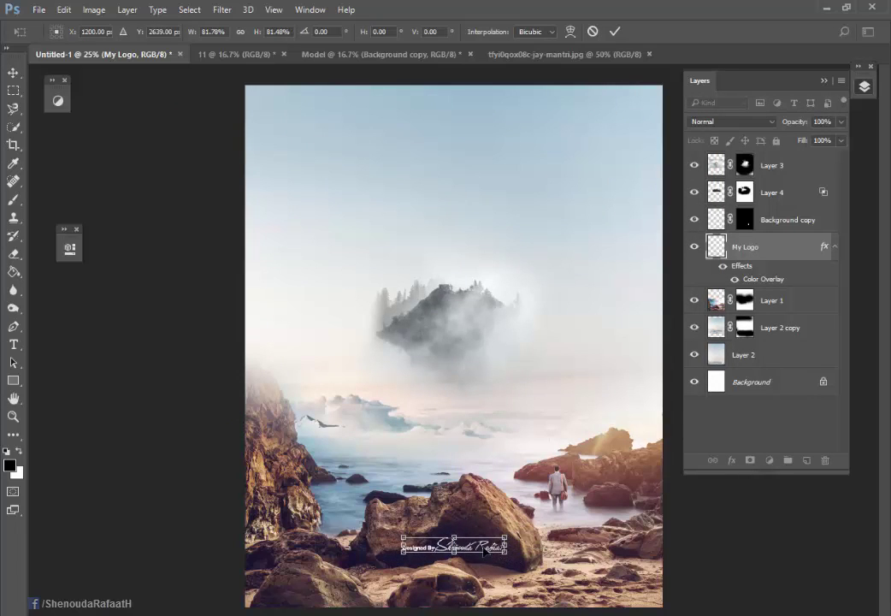
key("Return")
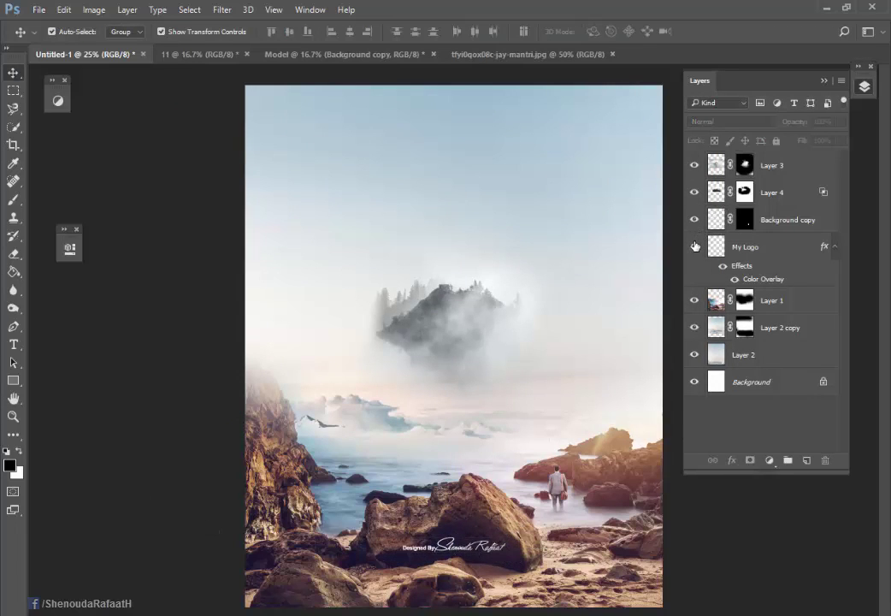
Stamp Layer 3 through Layer 2 into a new merged Layer 5 with Ctrl+Alt+E
key("ctrl+minus")
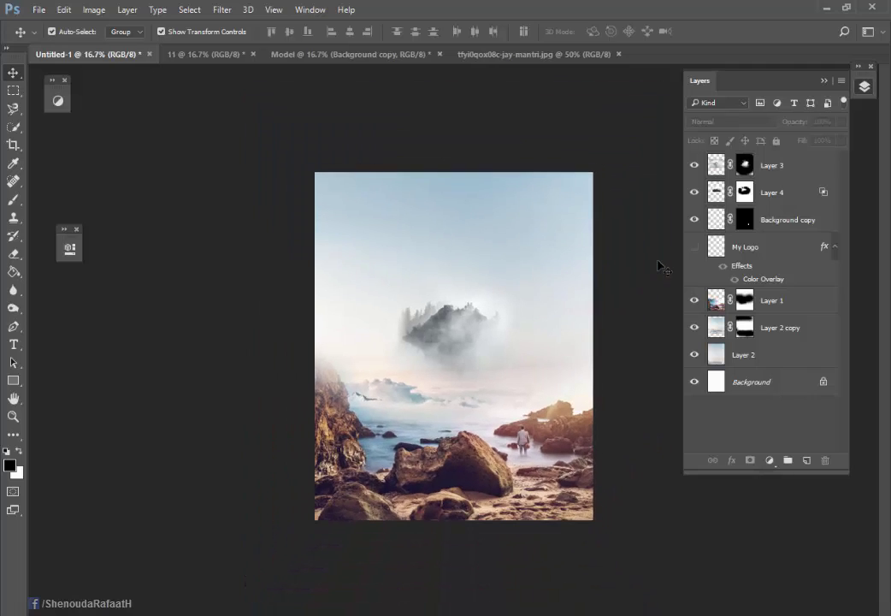
left_click(773, 171)
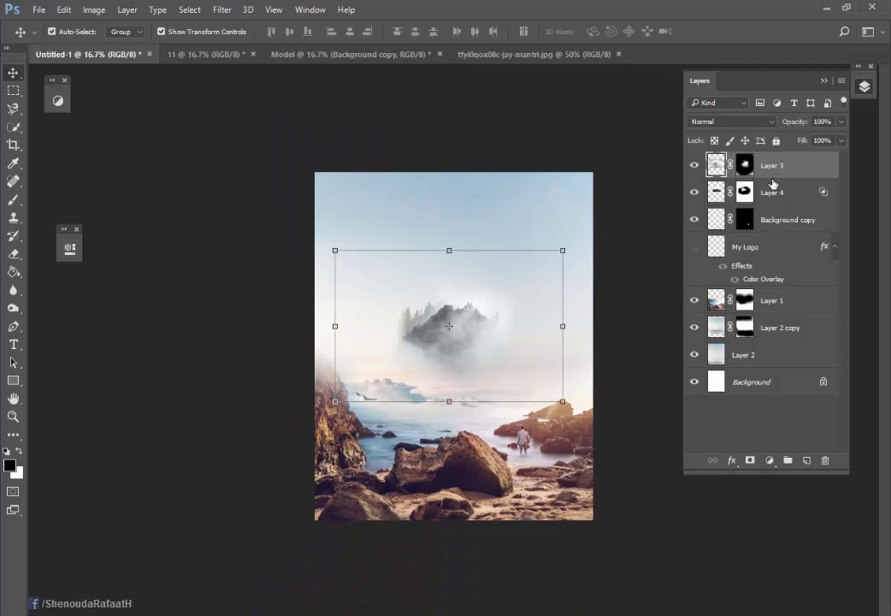
left_click(751, 356, "shift")
key("ctrl+alt+e")
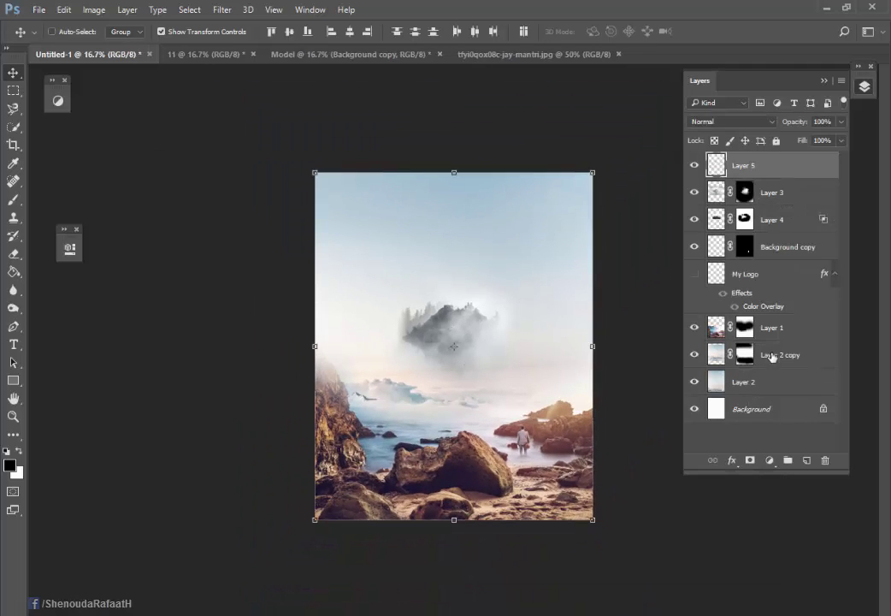
Duplicate Layer 5 twice and hide the new copies
left_click_drag(733, 168, 807, 461)
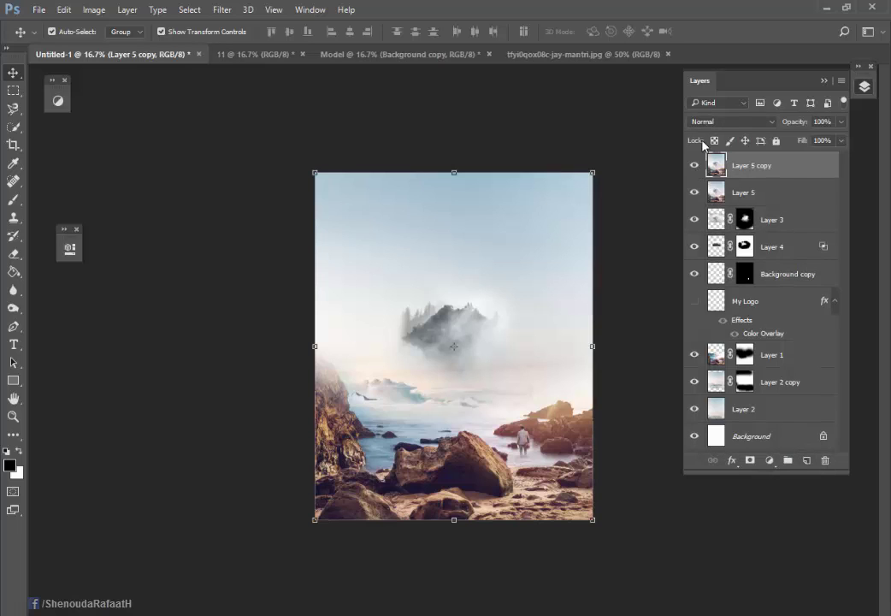
left_click(694, 165)
left_click(744, 193)
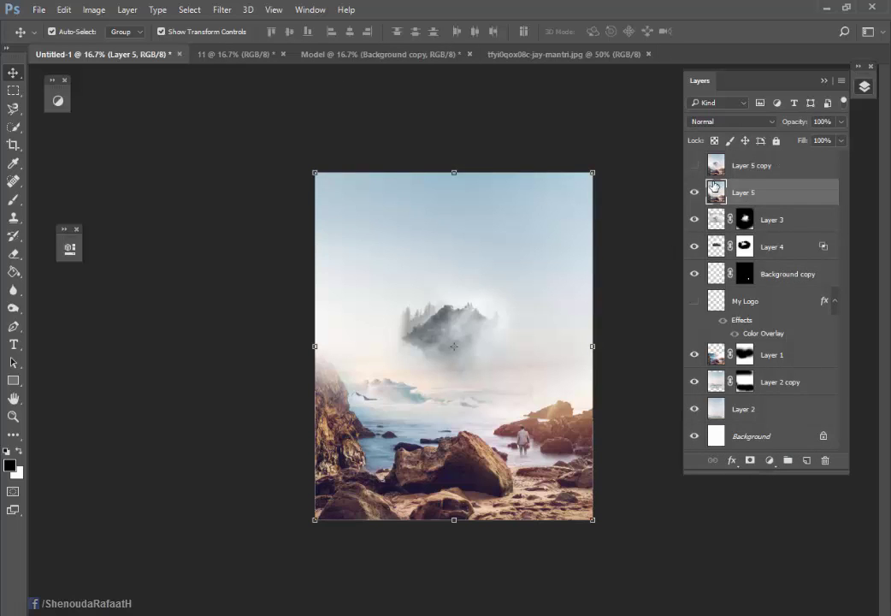
left_click_drag(717, 168, 806, 461)
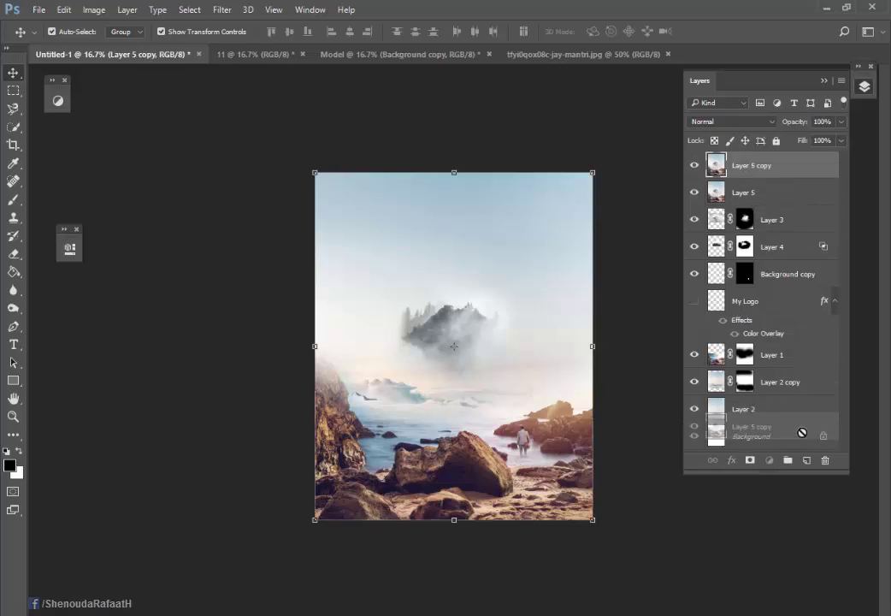
left_click(695, 165)
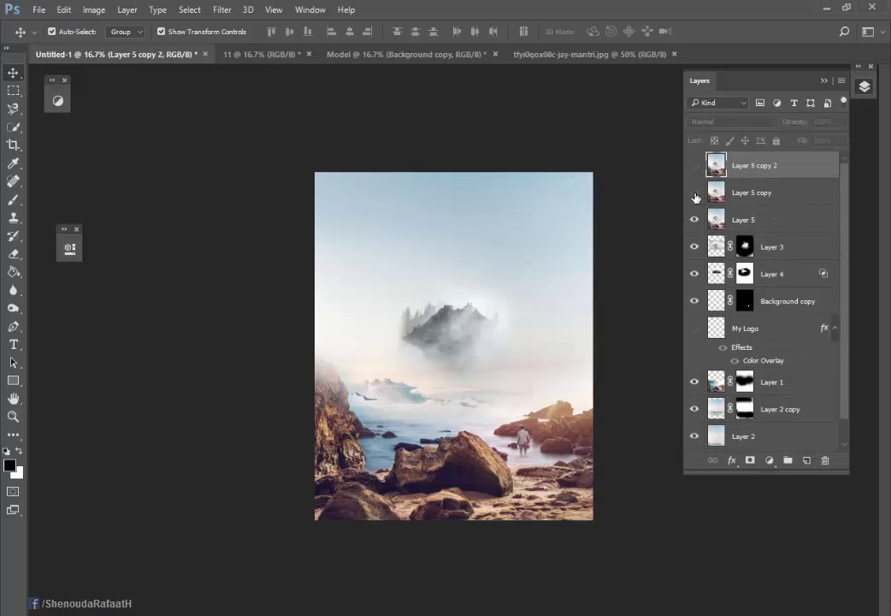
Apply a Lens Blur to Layer 5 copy
left_click(716, 193)
left_click(227, 14)
mouse_move(229, 163)
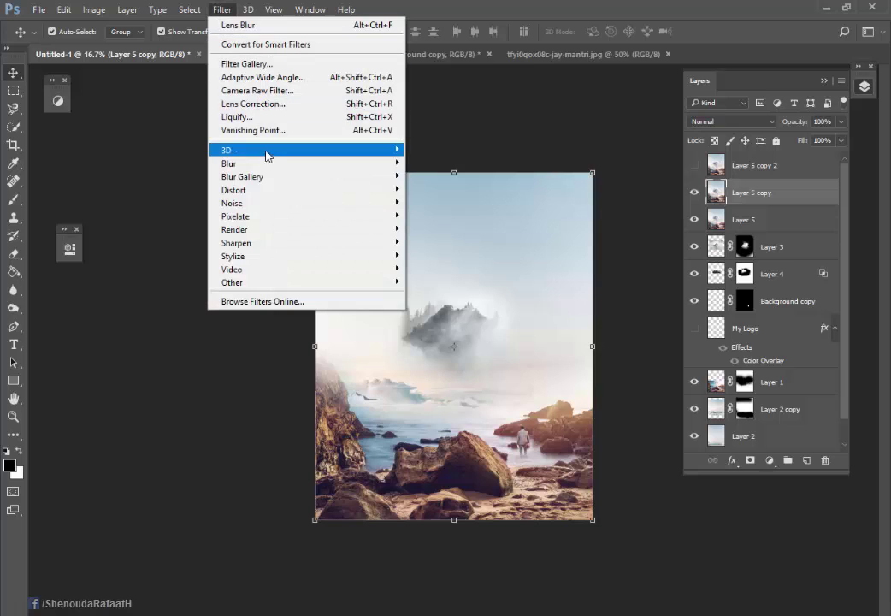
left_click(444, 229)
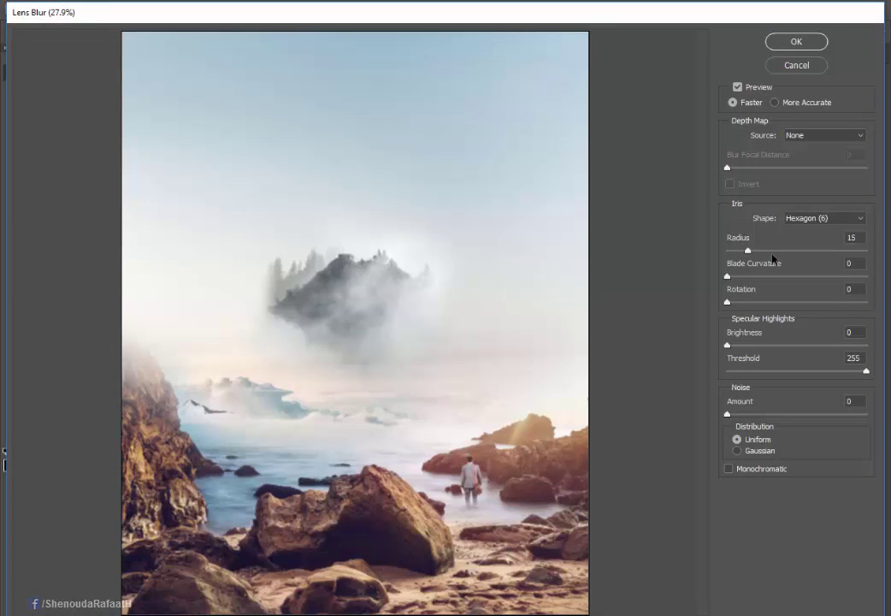
left_click(808, 40)
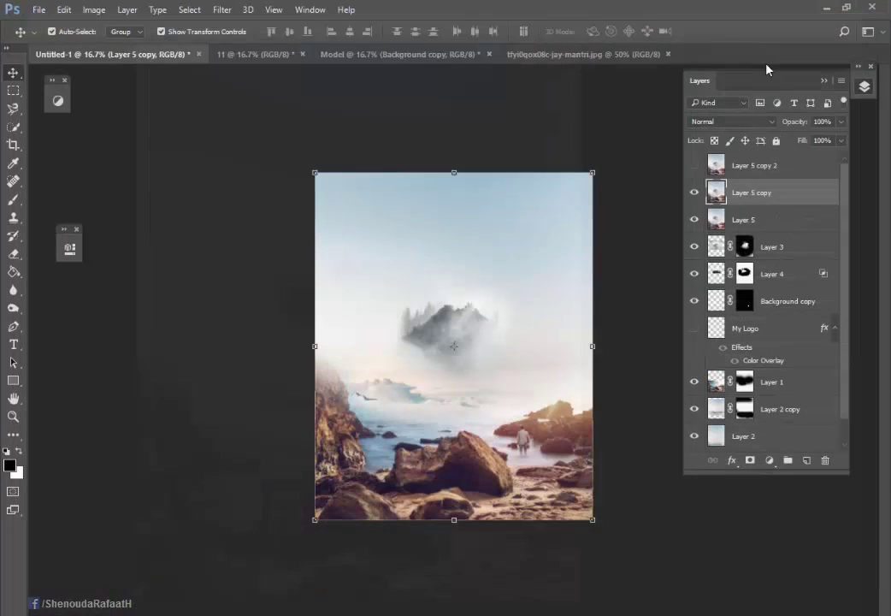
left_click(13, 199)
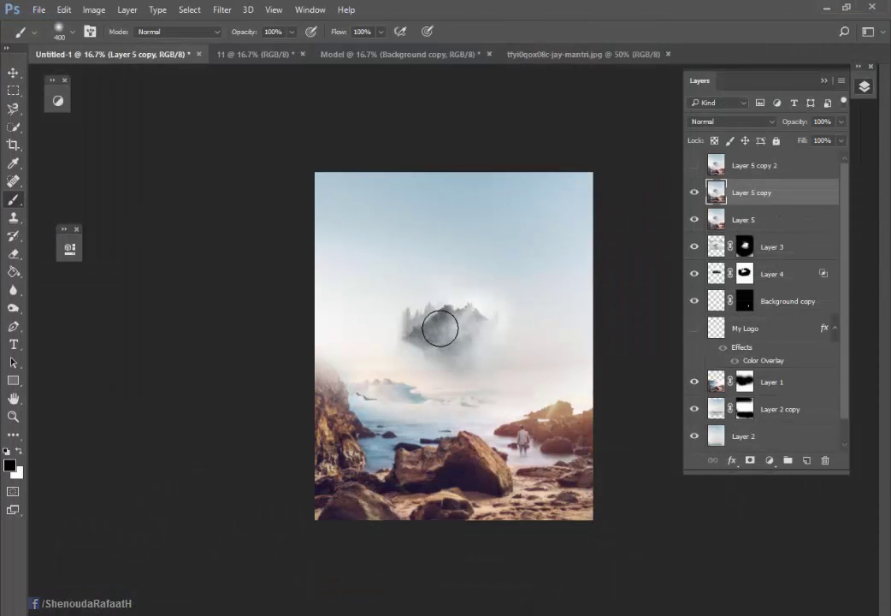
key("ctrl+plus")
Mask the blurred copy, painting black over the floating island and the man to keep them sharp
left_click(750, 460)
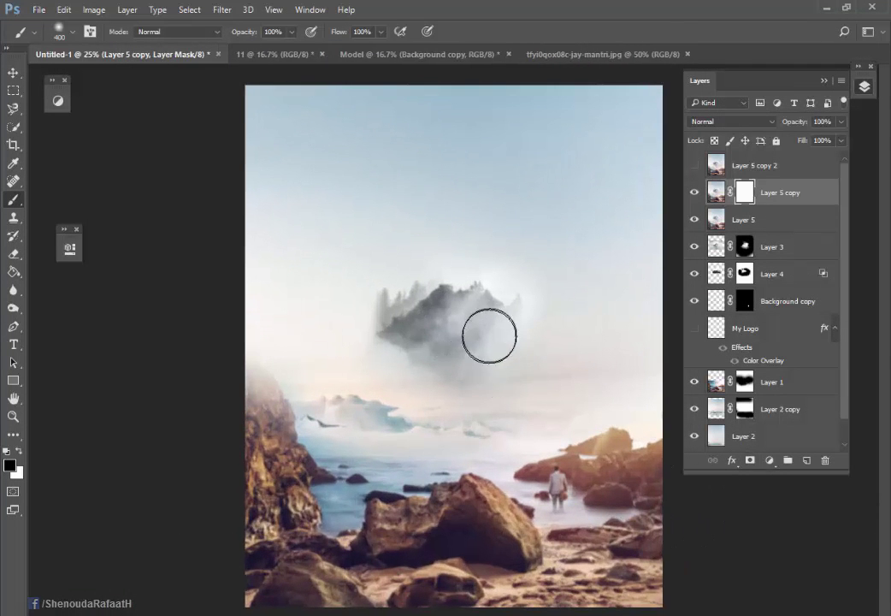
key("bracketright")
left_click_drag(477, 324, 458, 301)
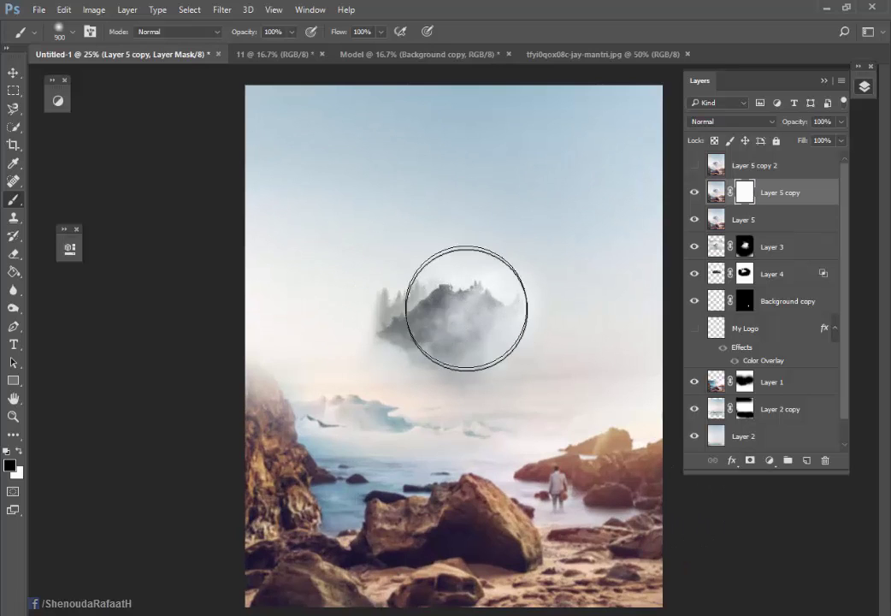
key("bracketright")
key("bracketright")
key("bracketright")
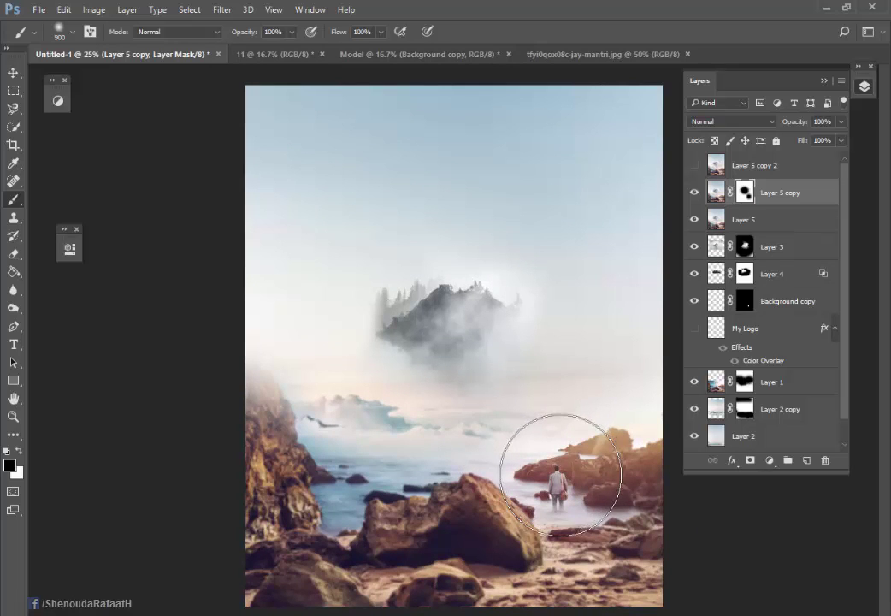
mouse_move(514, 481)
left_mouse_down()
mouse_move(485, 444)
mouse_move(426, 428)
mouse_move(370, 462)
mouse_move(344, 456)
mouse_move(324, 384)
mouse_move(346, 394)
left_mouse_up()
key("bracketleft")
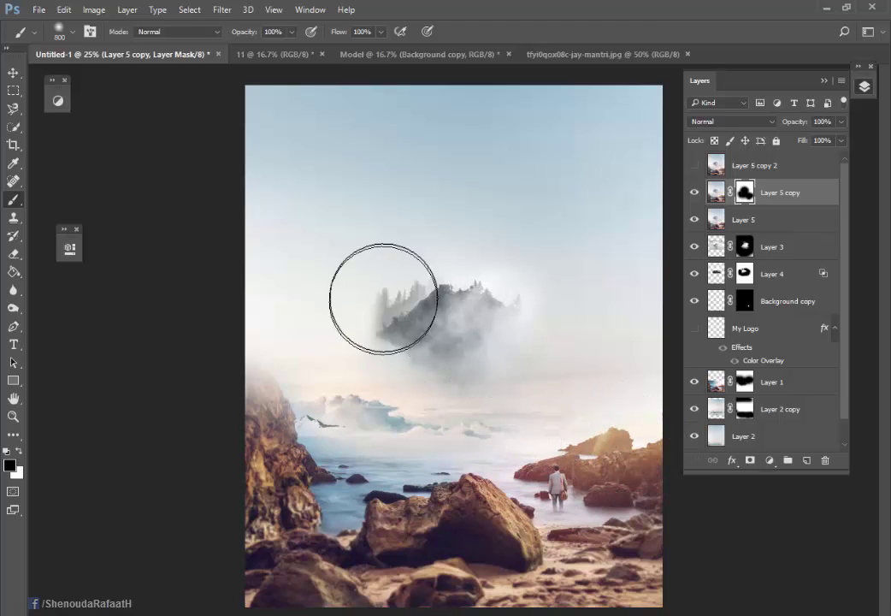
left_click(12, 73)
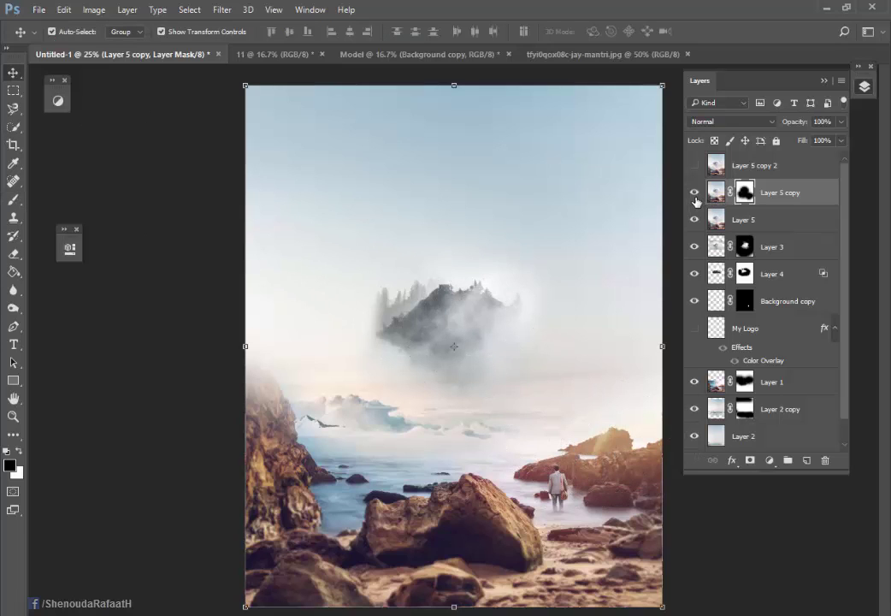
key("ctrl+minus")
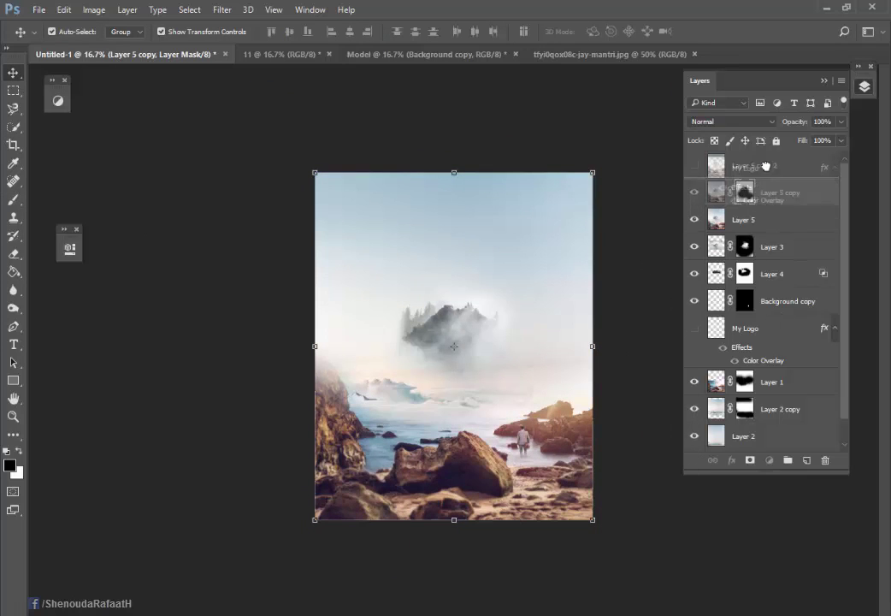
Move My Logo to the top and hide the blurred Layer 5 copy and Layer 5 copy 2
left_click_drag(715, 325, 715, 165)
left_click(693, 166)
left_click(693, 166)
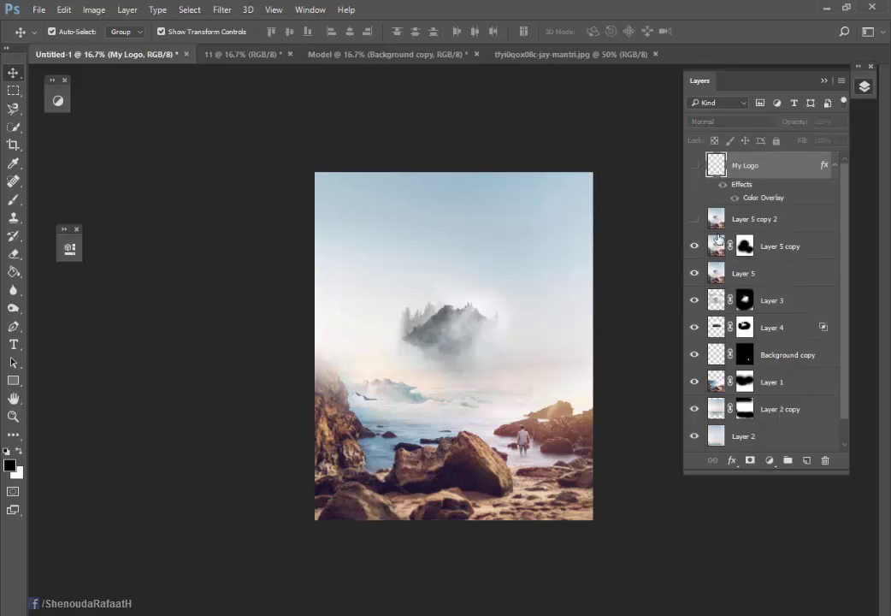
left_click(693, 246)
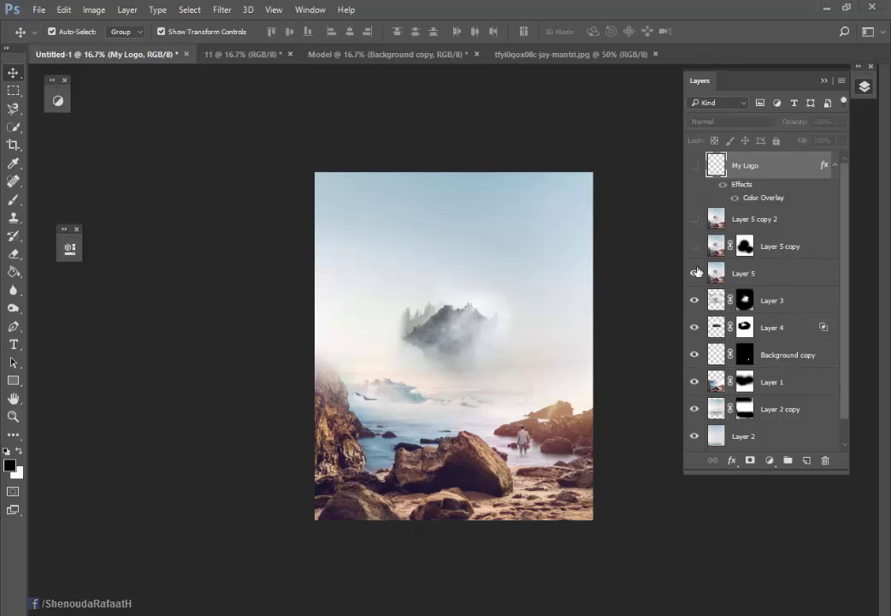
left_click(729, 215)
key("ctrl+z")
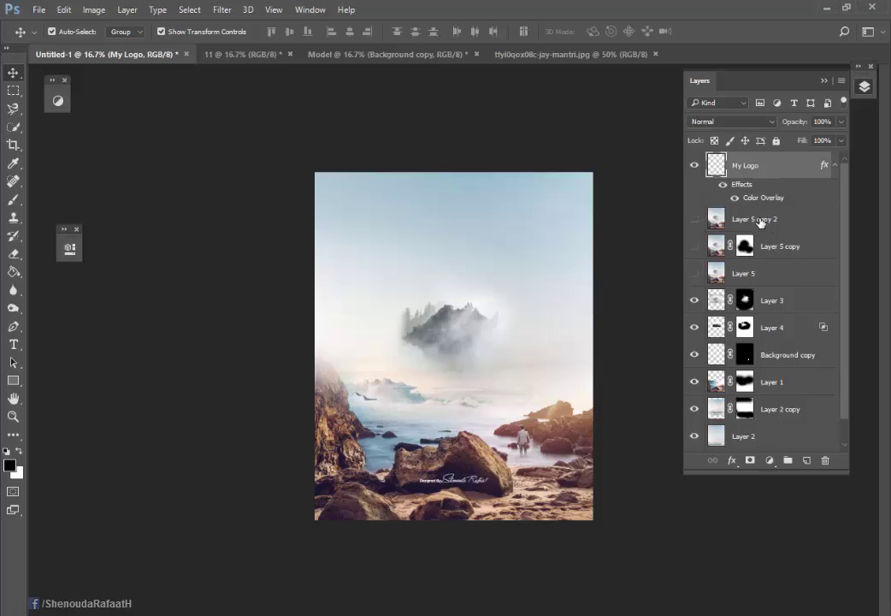
left_click(759, 222)
left_click(693, 219)
left_click(694, 219)
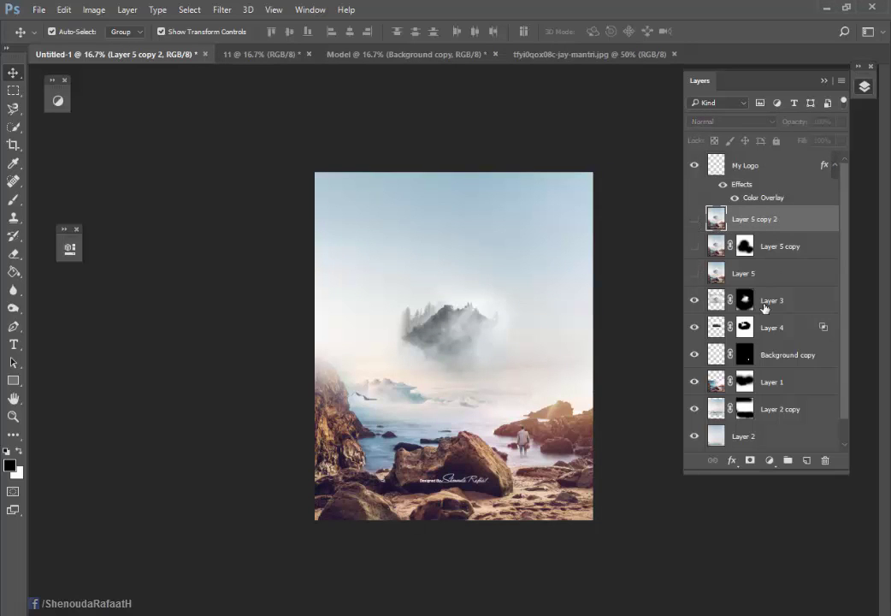
scroll(761, 359, "down", 1)
Group the scene layers into Group 1 and duplicate the group
left_click(759, 415, "shift")
key("ctrl+g")
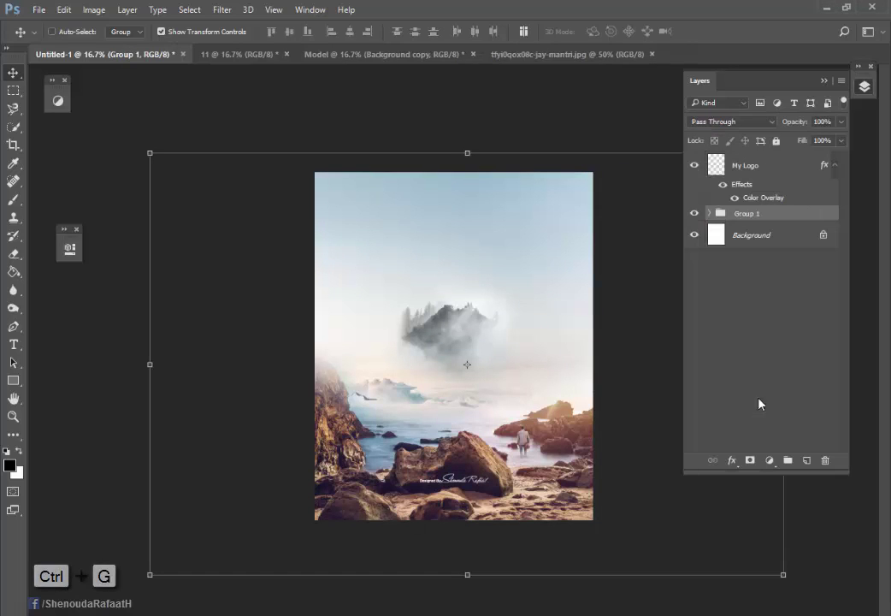
left_click(693, 213)
left_click(693, 213)
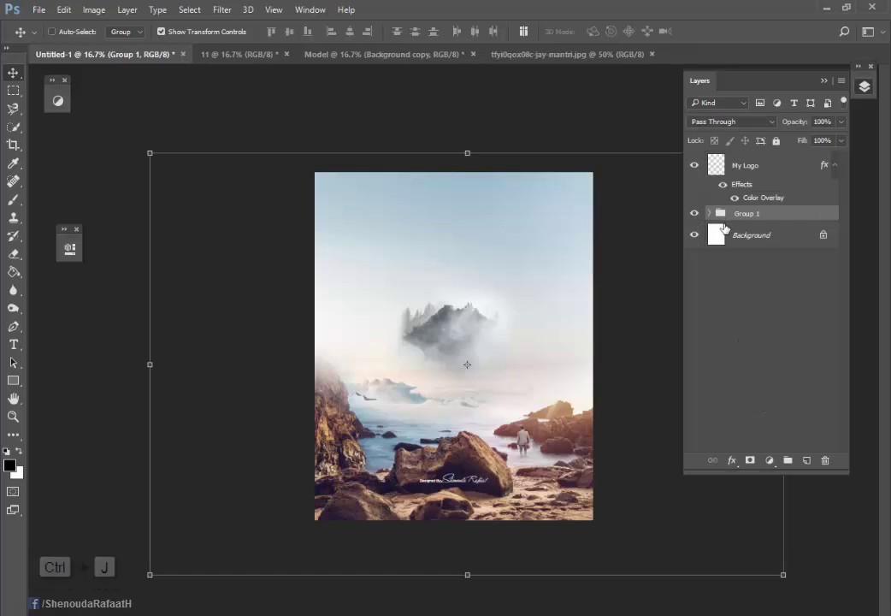
key("ctrl+j")
Hide the signature, set Group 1 copy to Luminosity, and stamp visible layers into Layer 6
left_click(718, 121)
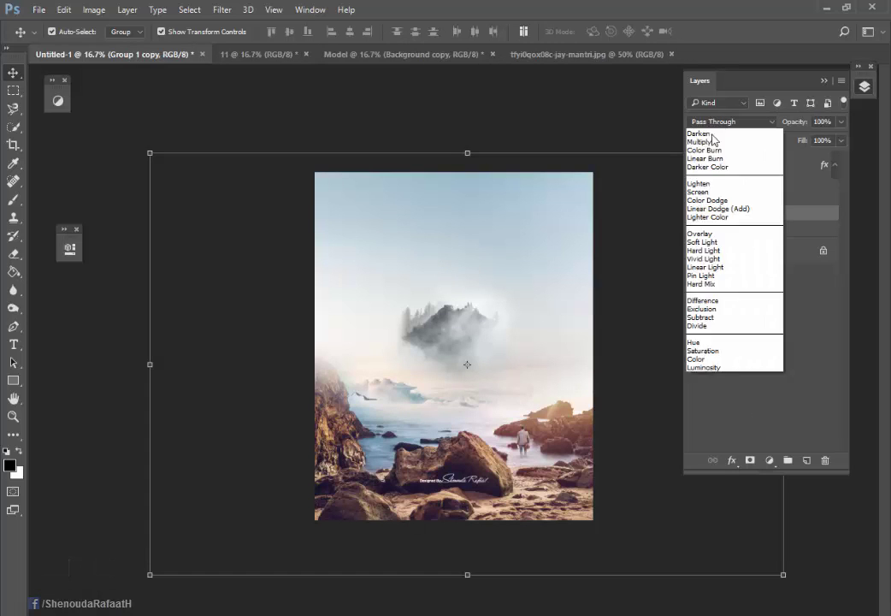
left_click(718, 409)
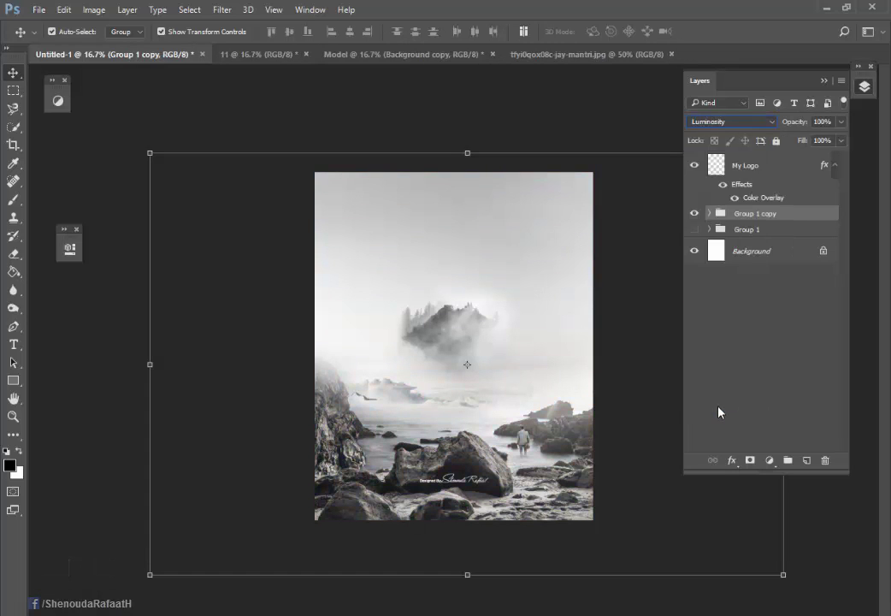
key("ctrl+z")
left_click(693, 165)
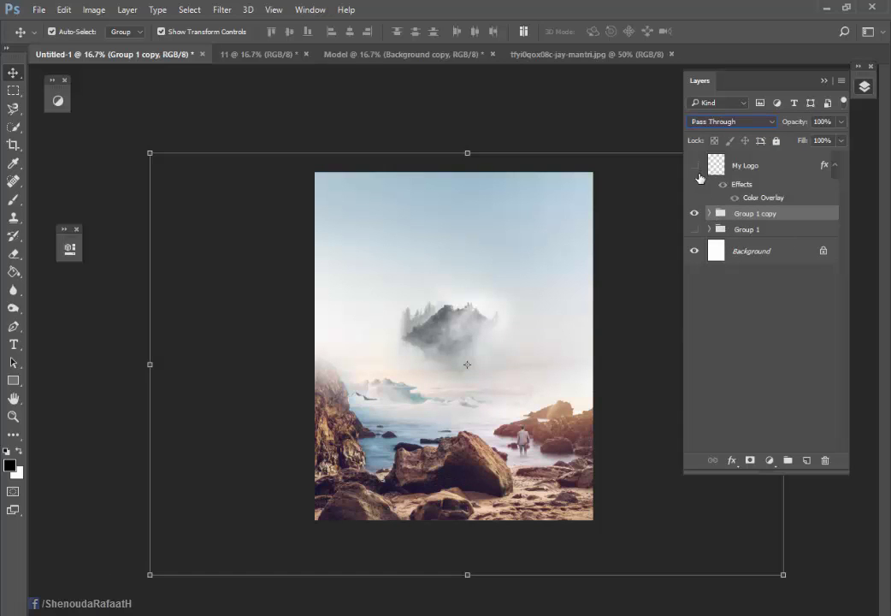
left_click(731, 122)
left_click(718, 409)
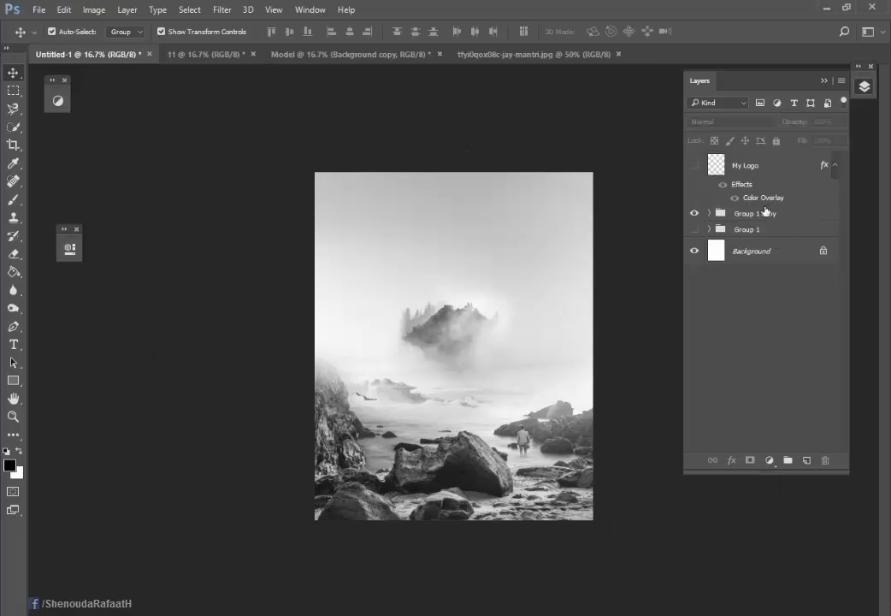
key("ctrl+shift+alt+e")
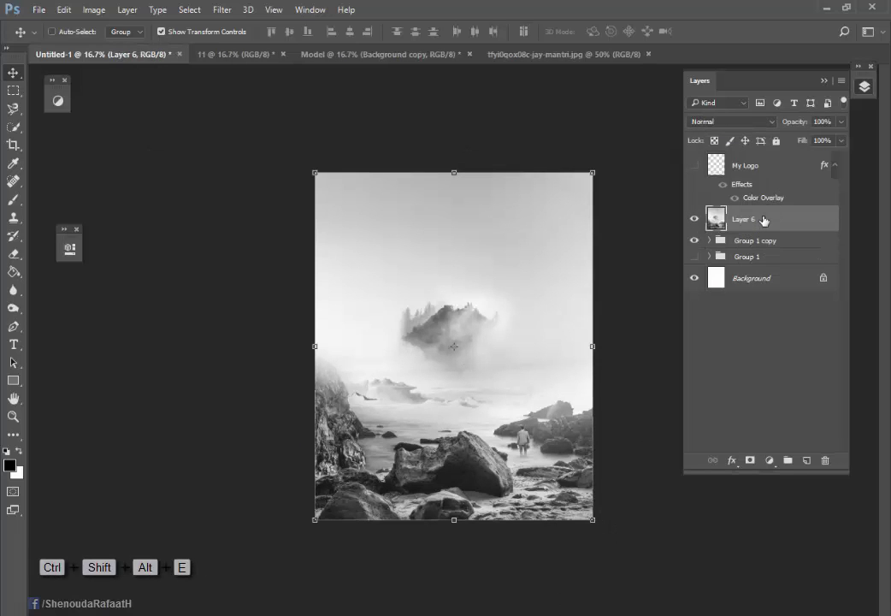
In Camera Raw, warm Layer 6 to Temperature +16, slightly desaturate, and pull Highlights down to -68
left_click(233, 8)
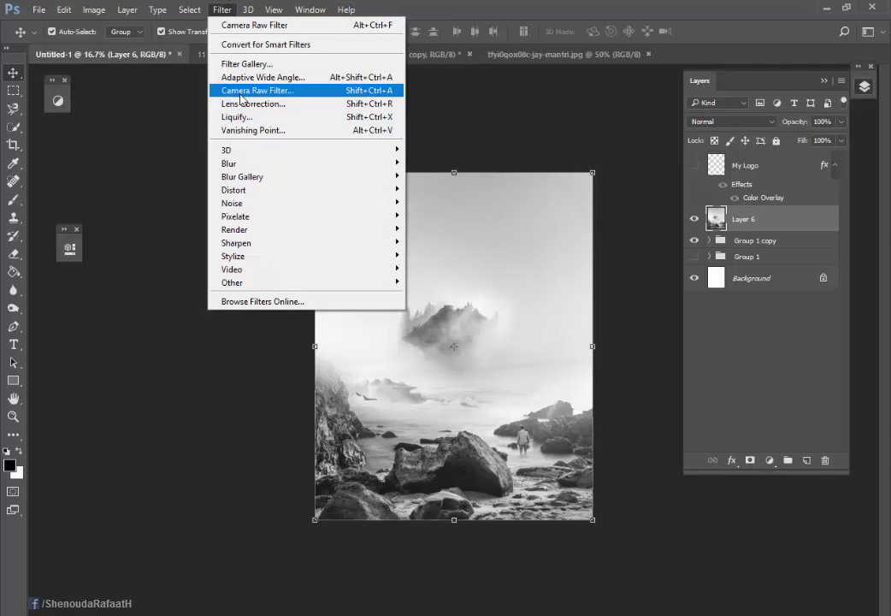
left_click(283, 90)
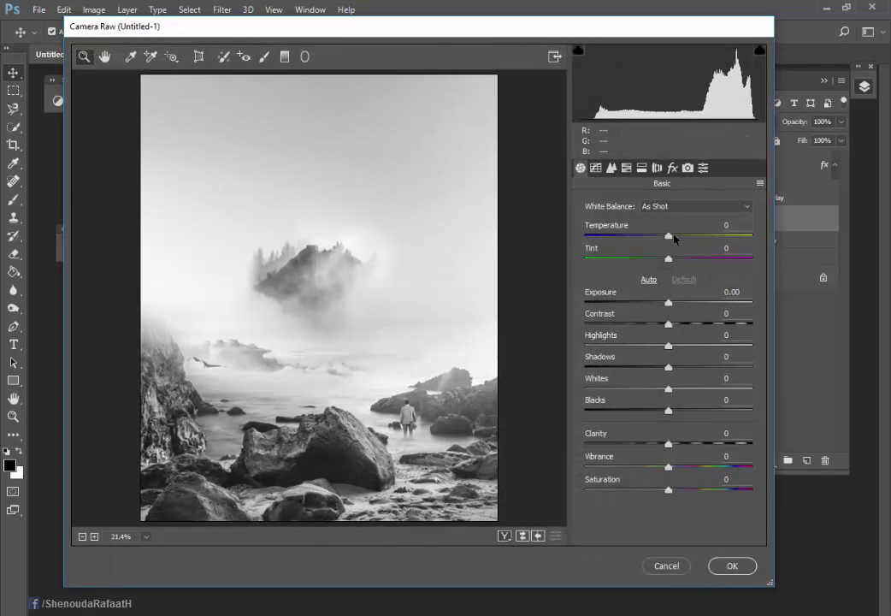
left_click_drag(669, 236, 684, 236)
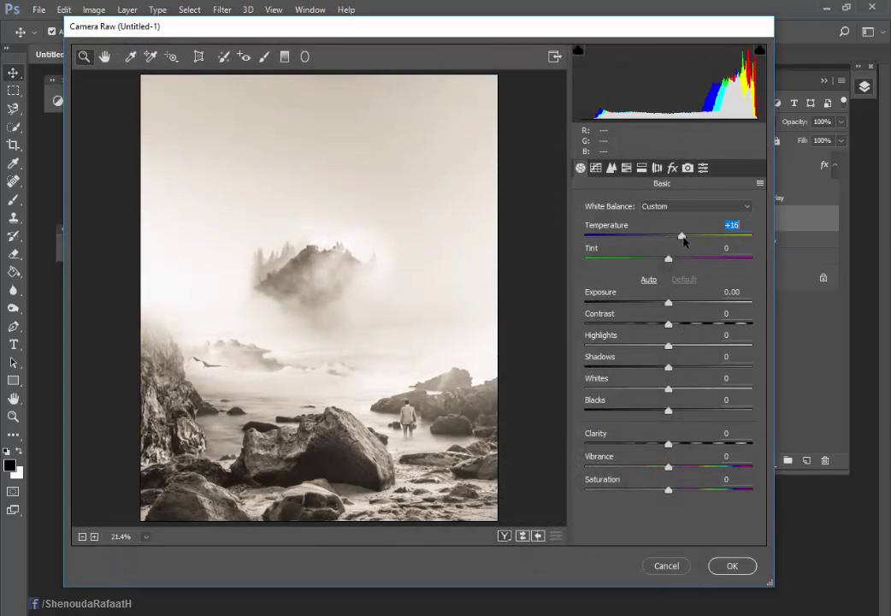
double_click(683, 236)
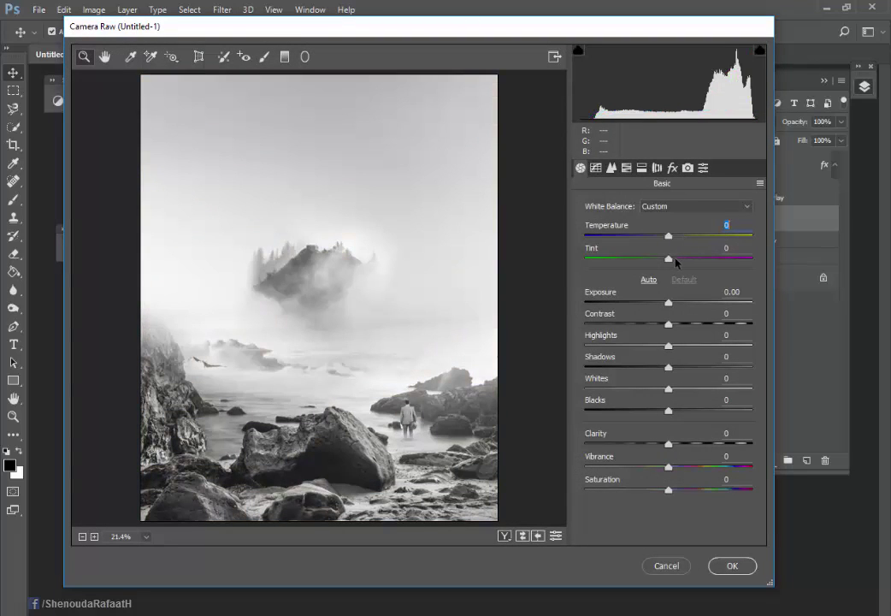
mouse_move(673, 238)
left_mouse_down()
mouse_move(682, 238)
mouse_move(658, 259)
left_mouse_up()
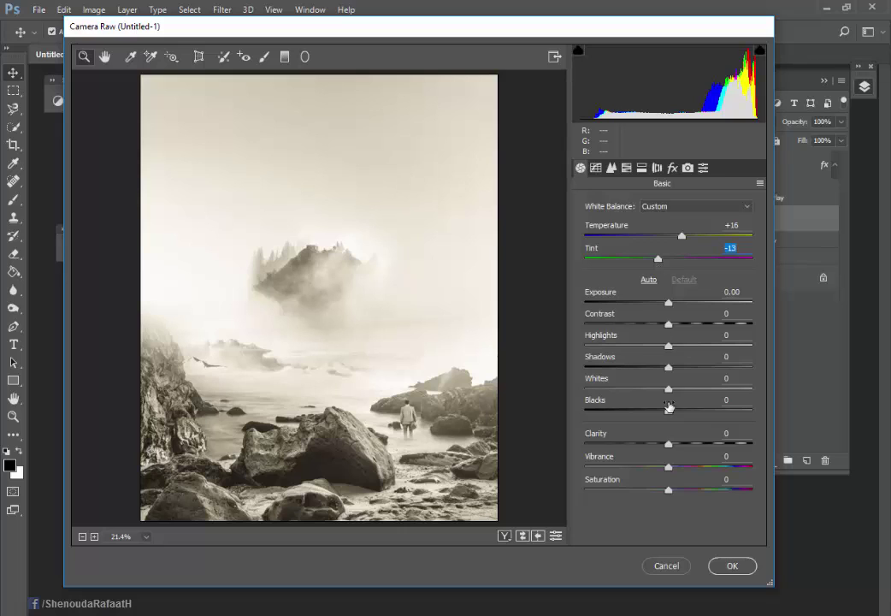
mouse_move(667, 489)
left_mouse_down()
mouse_move(685, 467)
mouse_move(696, 472)
mouse_move(662, 490)
left_mouse_up()
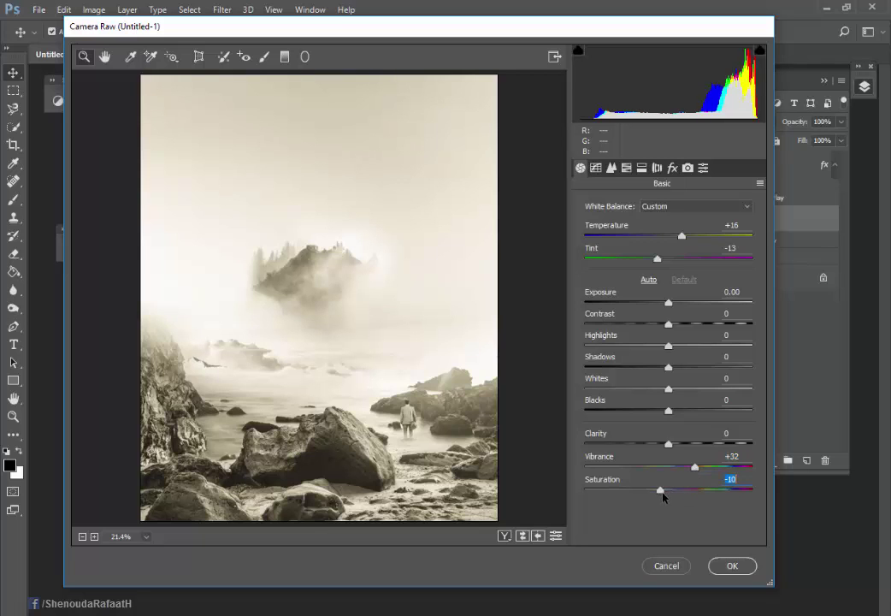
left_click_drag(669, 346, 612, 348)
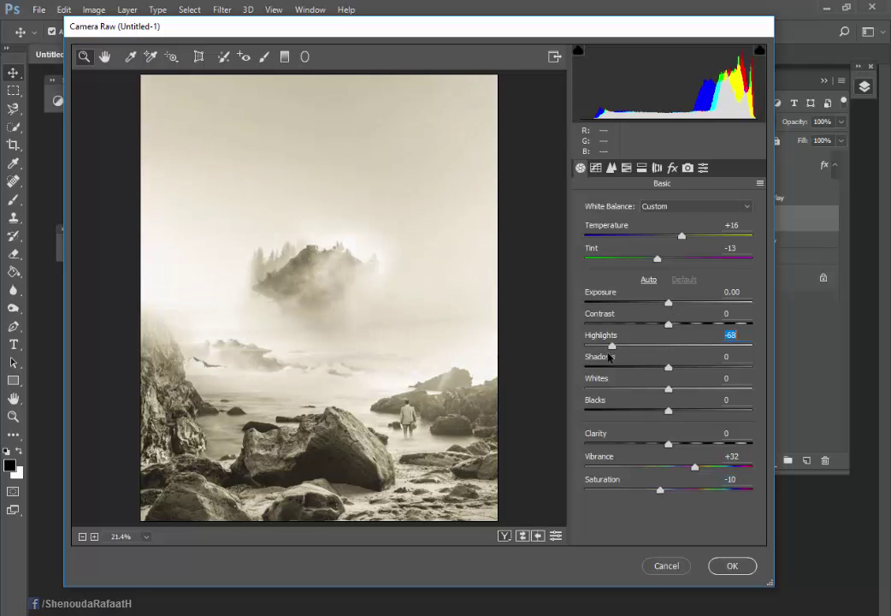
Adjust calibration: shift red primary hue, red saturation +11, shift blue primary hue, blue saturation -69
left_click(689, 168)
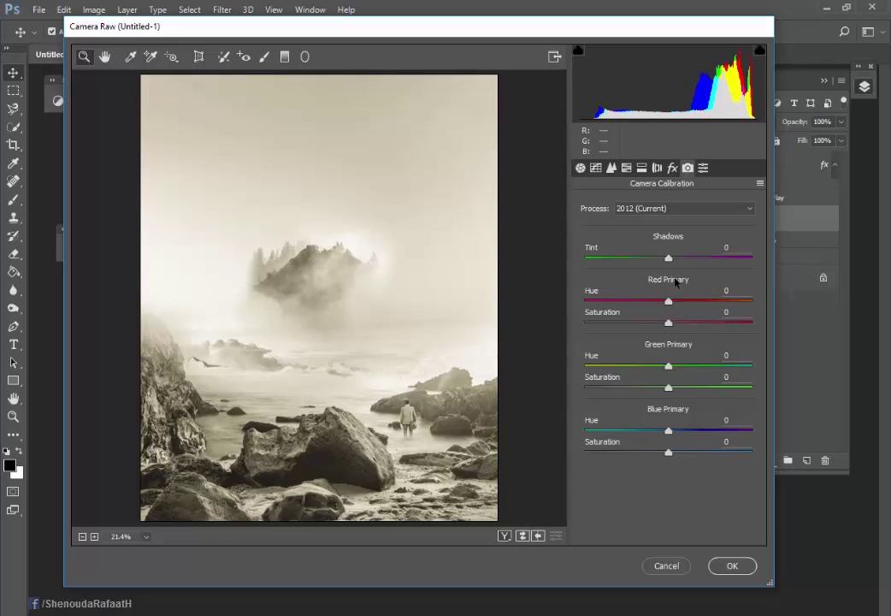
left_click_drag(669, 302, 756, 304)
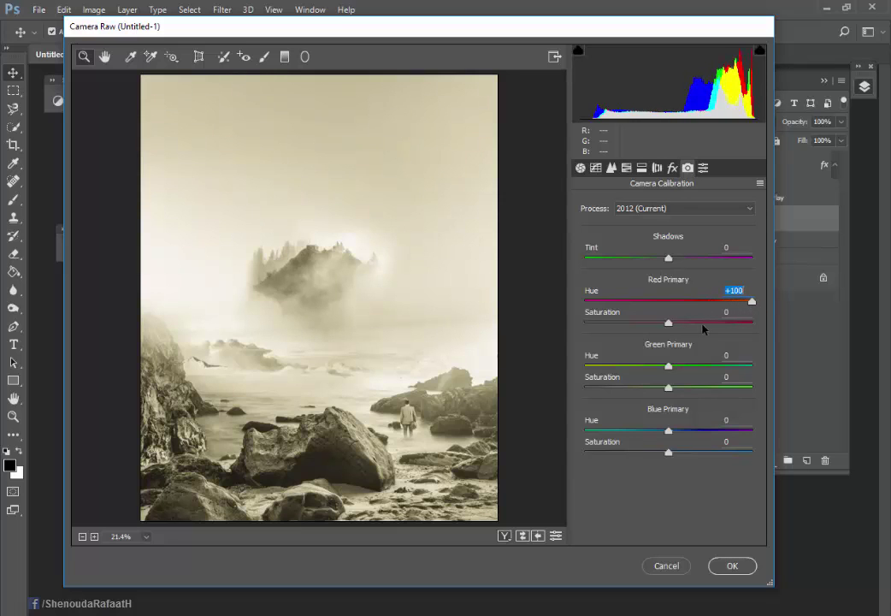
left_click_drag(671, 323, 678, 323)
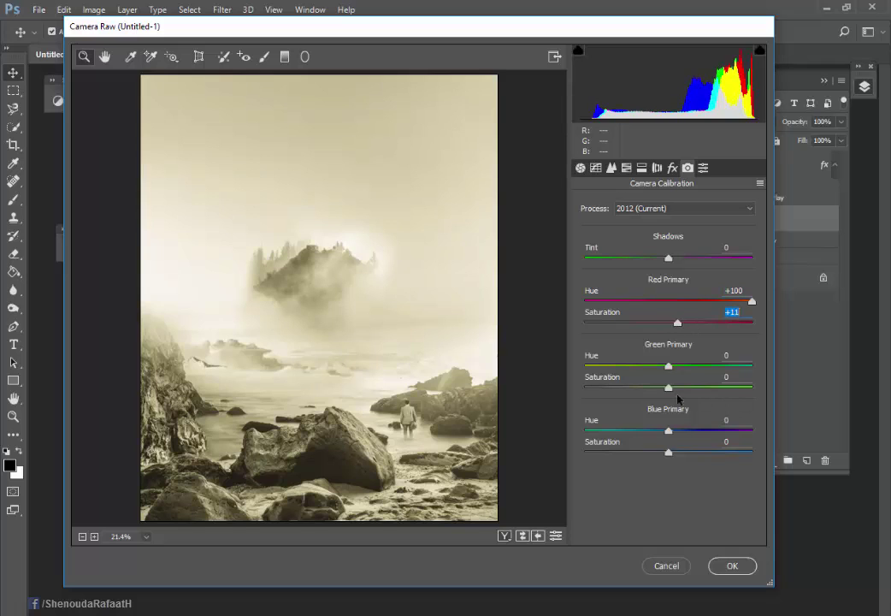
mouse_move(668, 452)
left_mouse_down()
mouse_move(611, 464)
mouse_move(616, 456)
left_mouse_up()
mouse_move(676, 429)
left_mouse_down()
mouse_move(693, 434)
mouse_move(677, 441)
left_mouse_up()
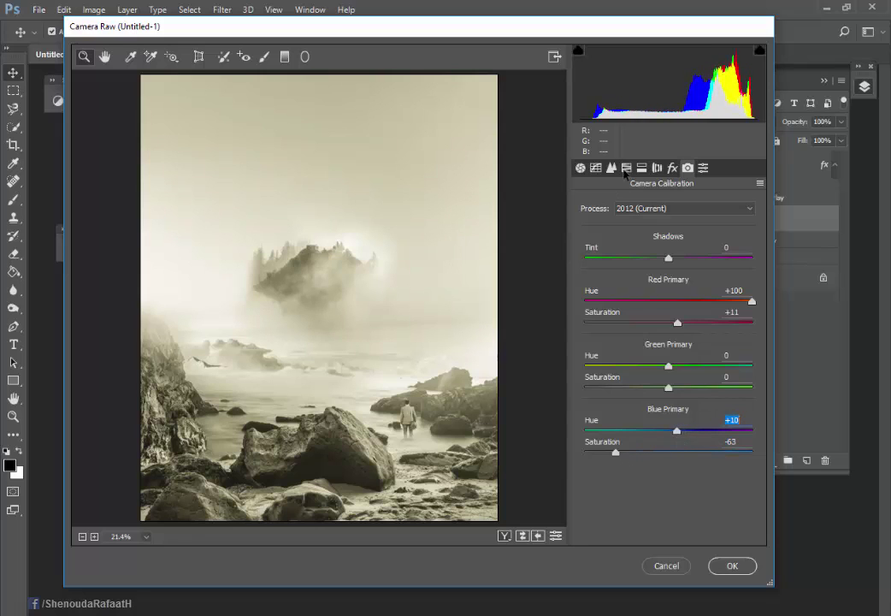
left_click_drag(616, 453, 611, 454)
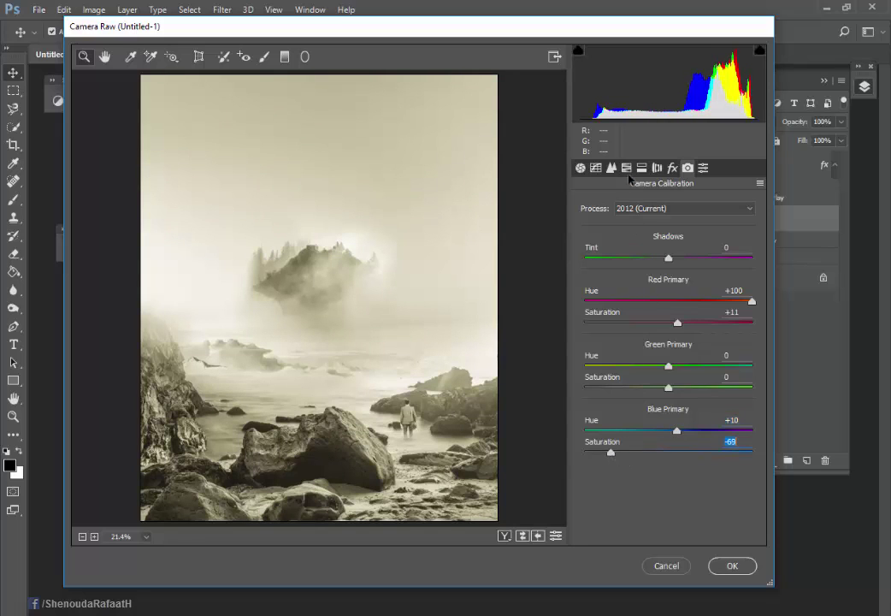
Add a Post Crop Vignette of -64 with Midpoint 0, Roundness +95, Feather 100, and apply
left_click(672, 168)
left_click_drag(668, 408, 617, 416)
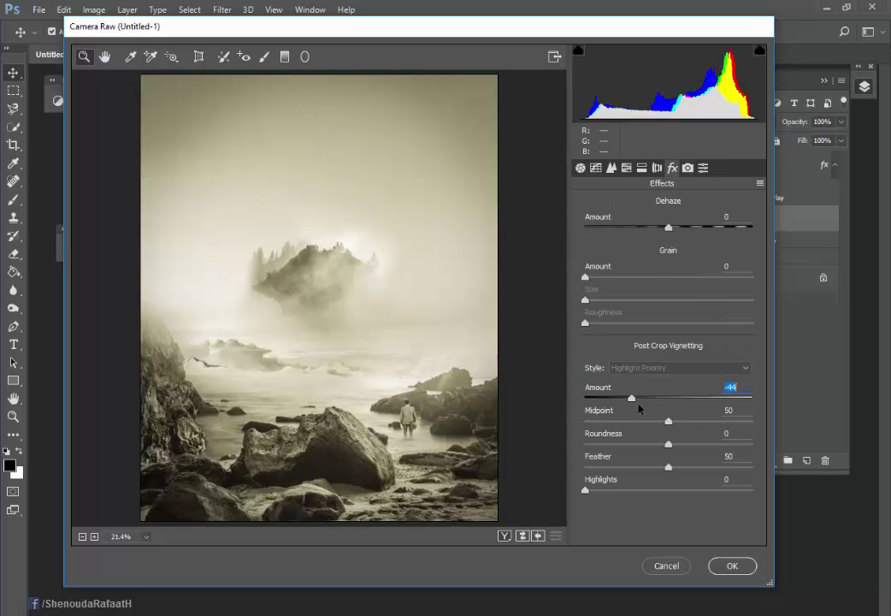
mouse_move(672, 423)
left_mouse_down()
mouse_move(706, 424)
mouse_move(609, 432)
left_mouse_up()
left_click_drag(668, 444, 750, 445)
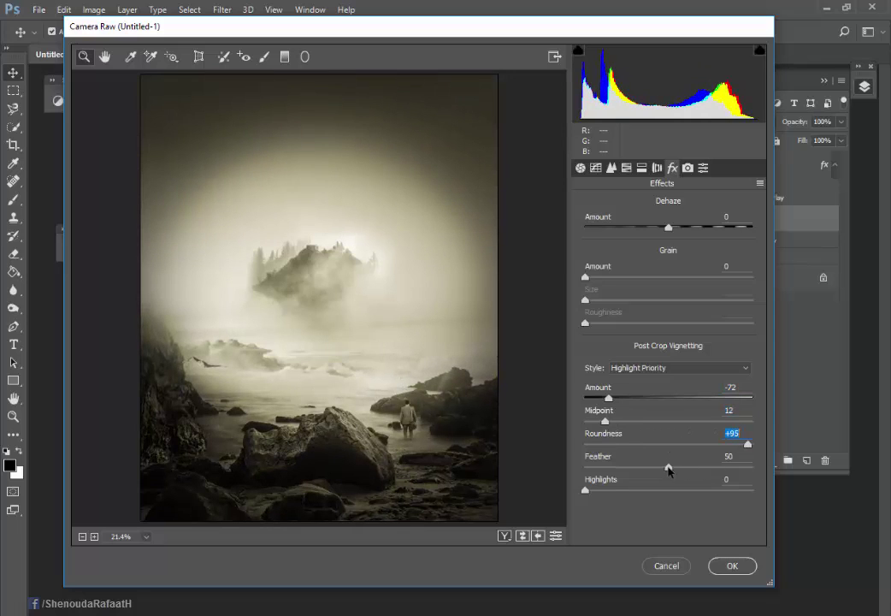
left_click_drag(669, 469, 751, 467)
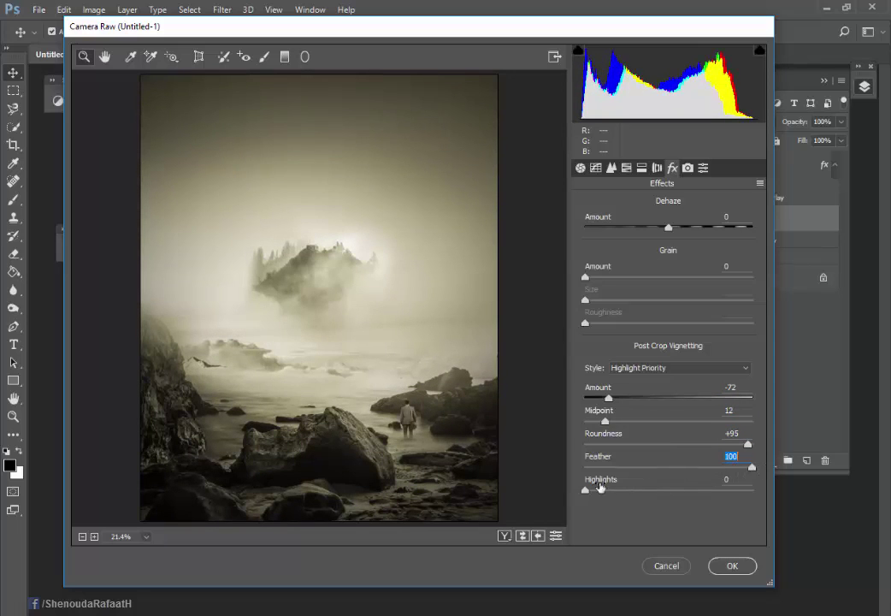
left_click_drag(603, 422, 562, 435)
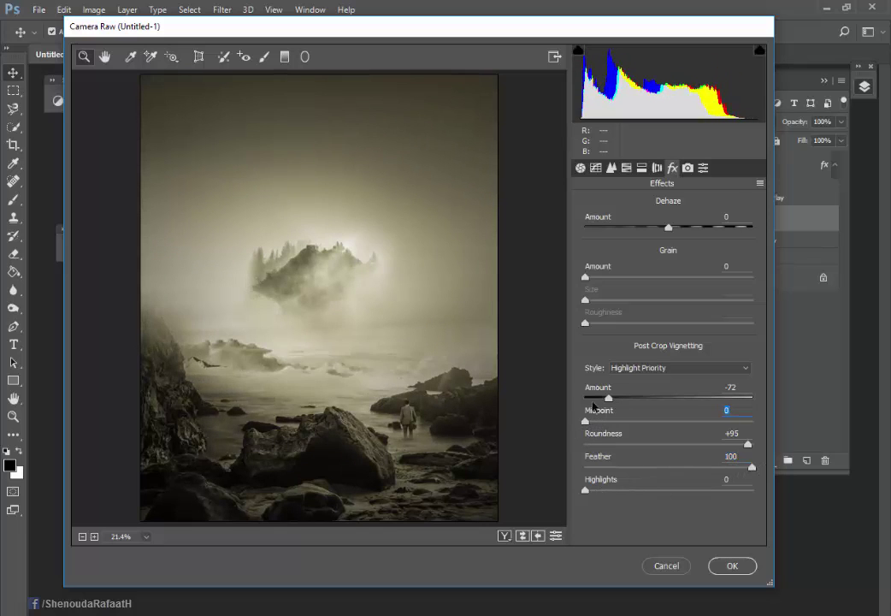
left_click_drag(612, 400, 618, 405)
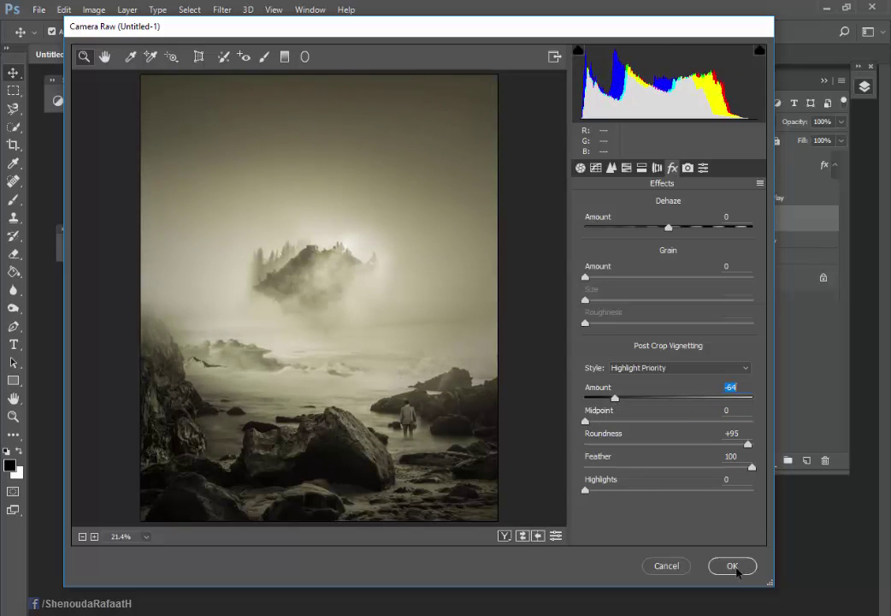
left_click(732, 566)
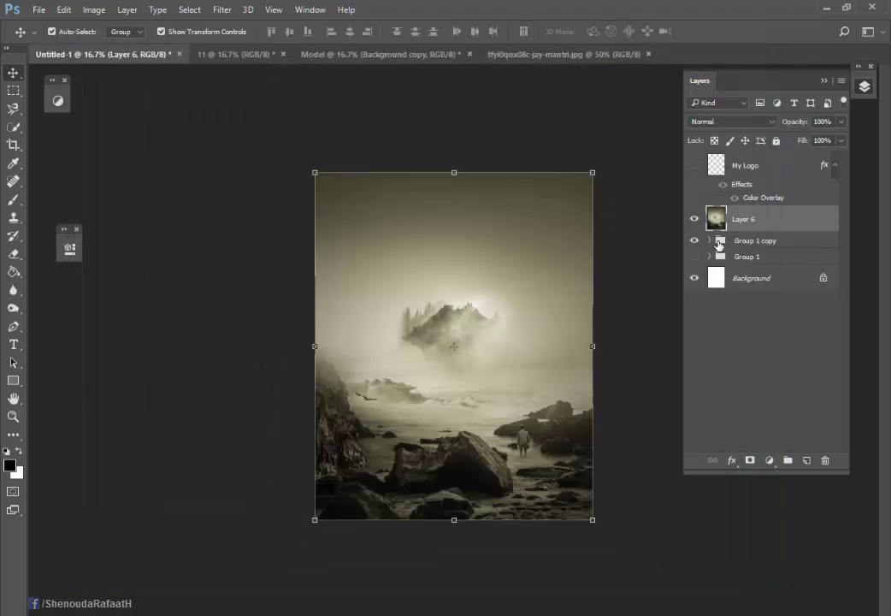
Show the My Logo white signature layer and zoom in on the poster
left_click(694, 165)
left_click(623, 257)
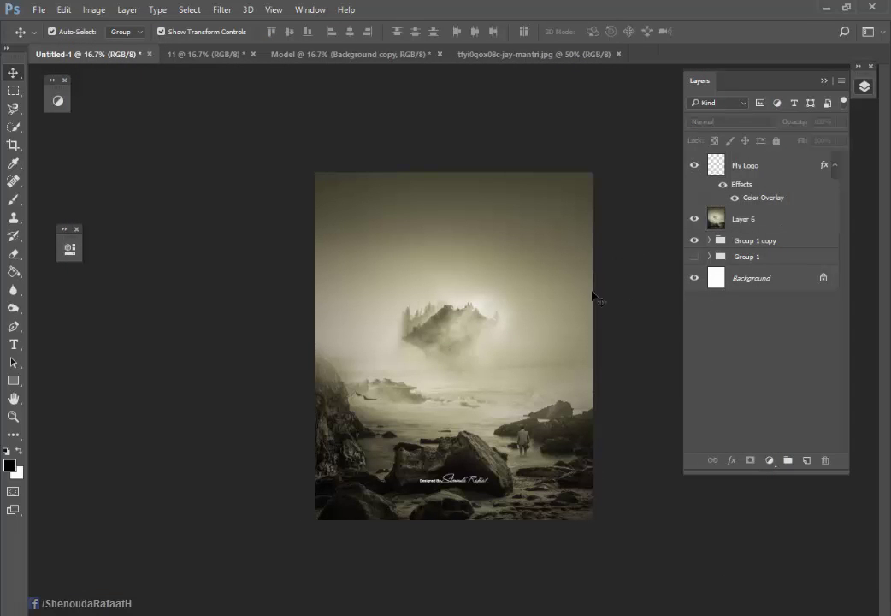
left_click(394, 497)
key("ctrl+plus")
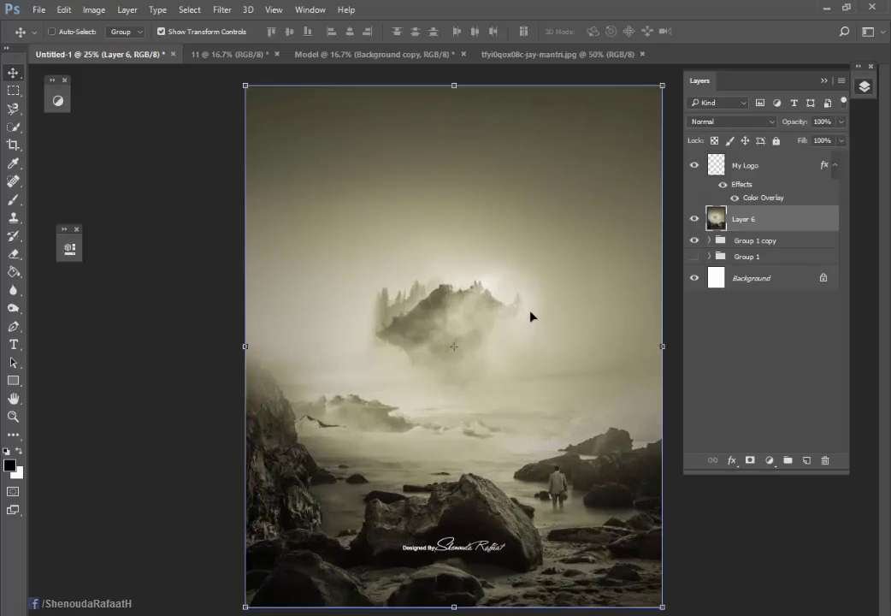
left_click(150, 353)
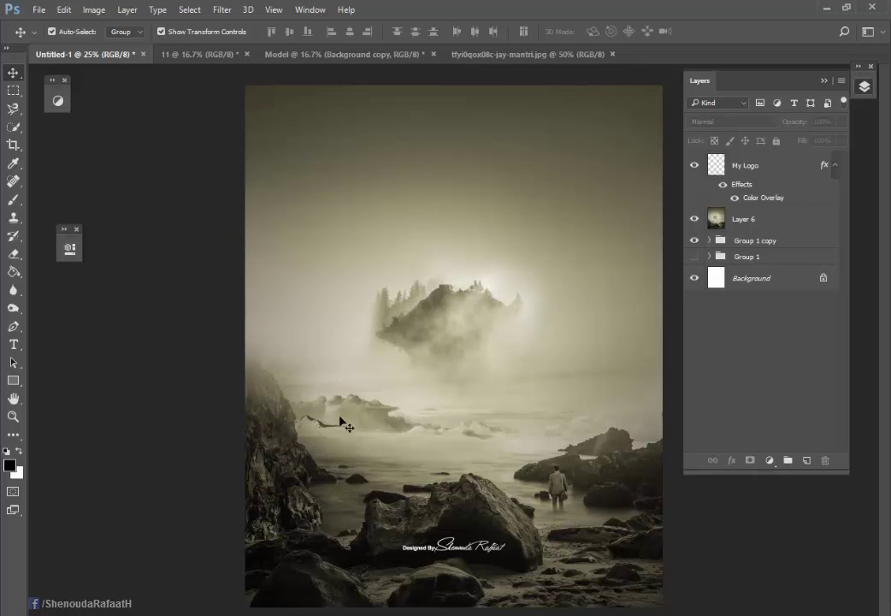
left_click(744, 167)
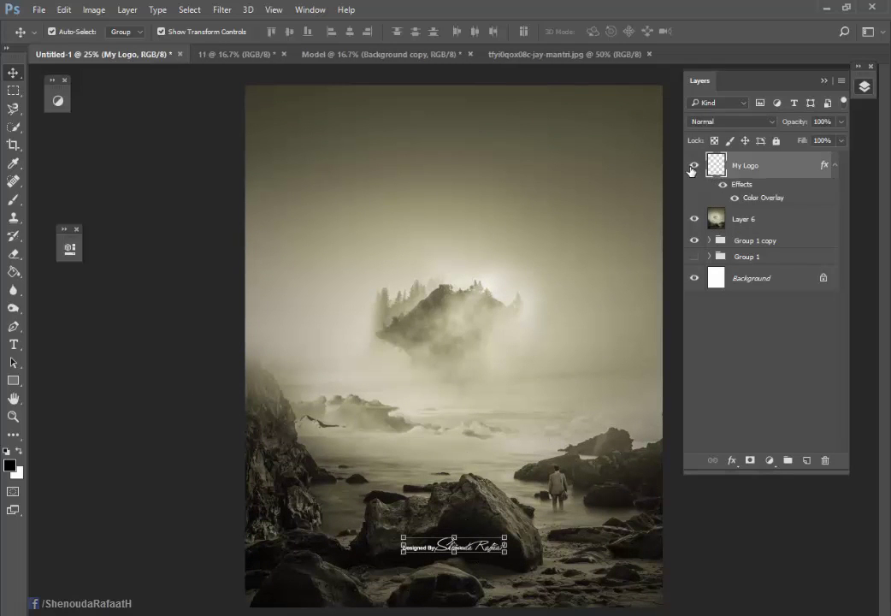
Toggle the sepia Layer 6 on and off repeatedly to compare before and after
left_click(694, 241)
left_click(694, 240)
left_click(693, 221)
left_click(694, 220)
left_click(693, 220)
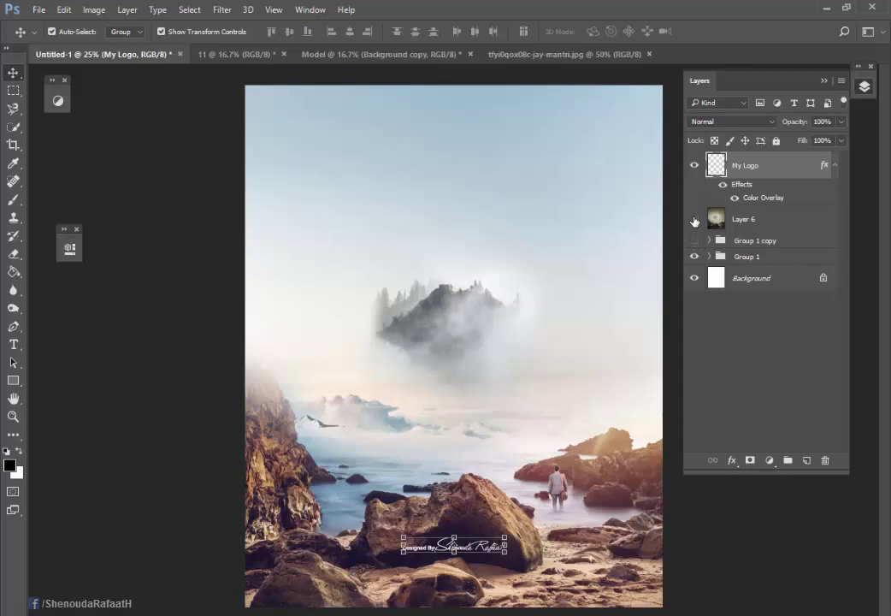
left_click(693, 220)
left_click(693, 220)
left_click(694, 220)
left_click(694, 220)
left_click(693, 221)
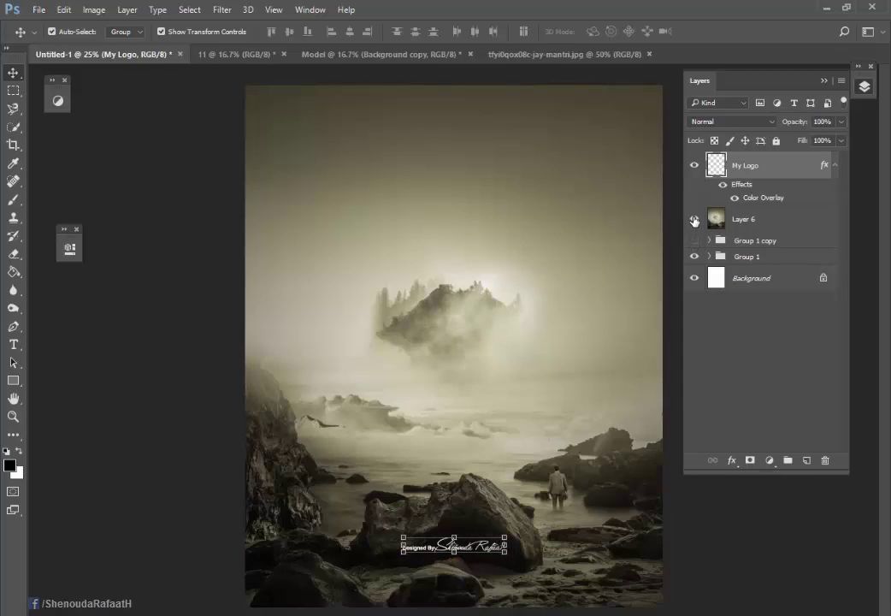
left_click(694, 221)
left_click(693, 220)
left_click(693, 220)
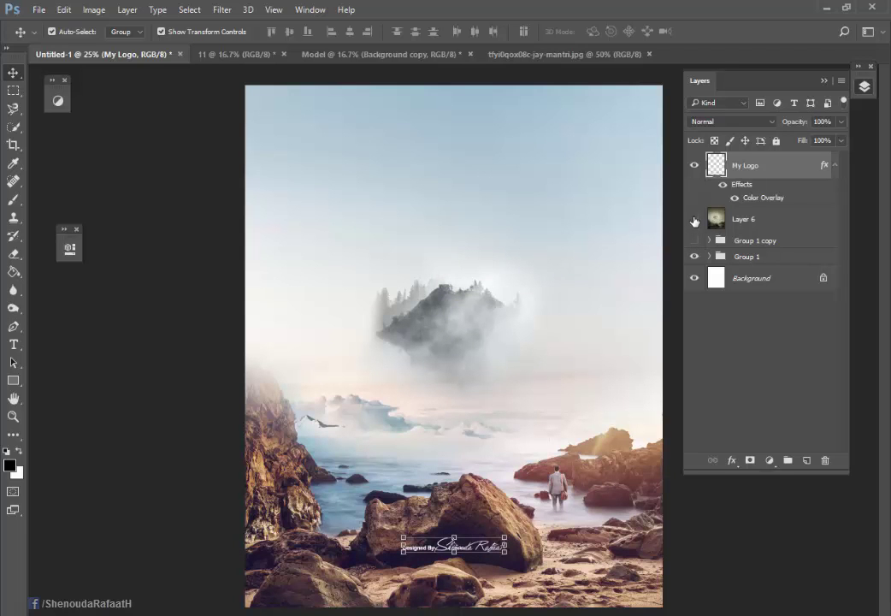
left_click(694, 221)
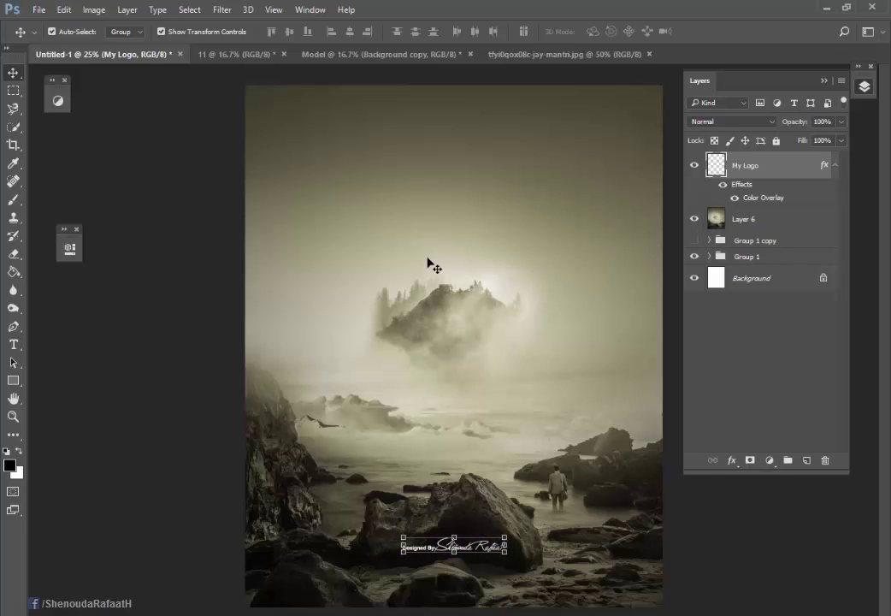